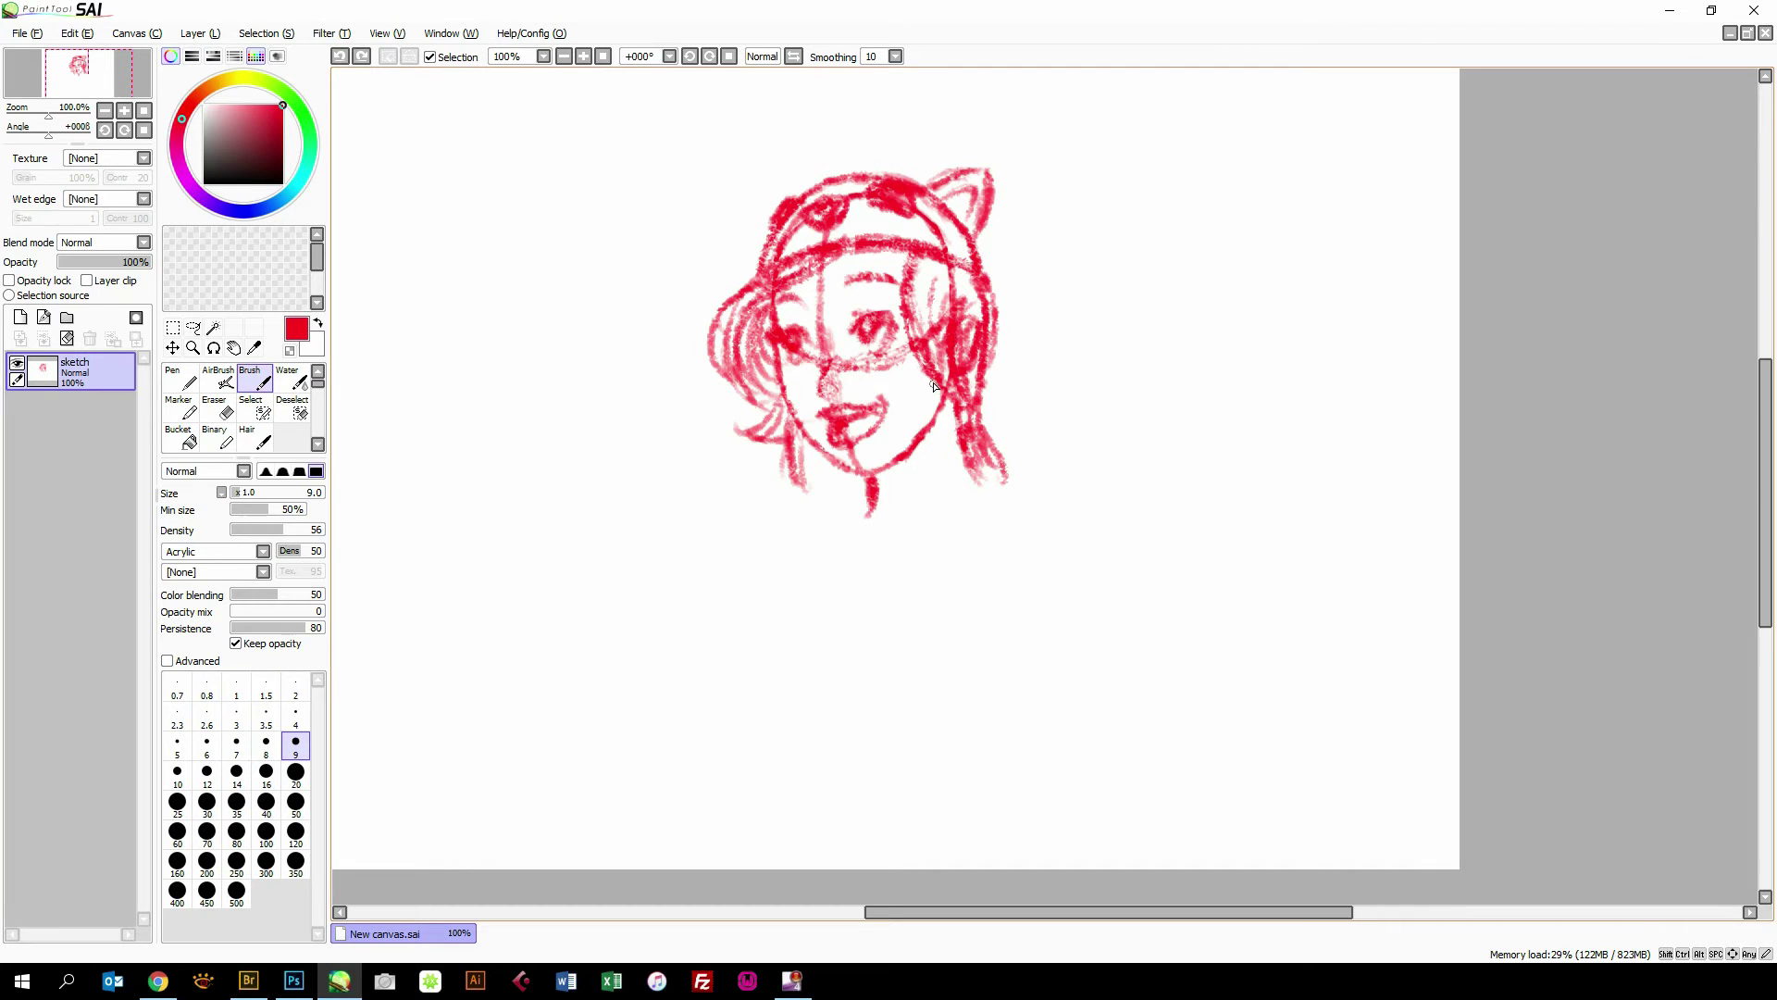
Sketch red neck lines with hatching, a stroke near the chin, and hair strands flowing right.
mouse_move(922, 496)
mouse_down()
mouse_move(937, 436)
mouse_move(925, 554)
mouse_up()
mouse_move(942, 419)
mouse_down()
mouse_move(923, 544)
mouse_move(934, 470)
mouse_move(924, 511)
mouse_move(916, 498)
mouse_up()
drag(937, 378, 903, 531)
drag(944, 424, 933, 534)
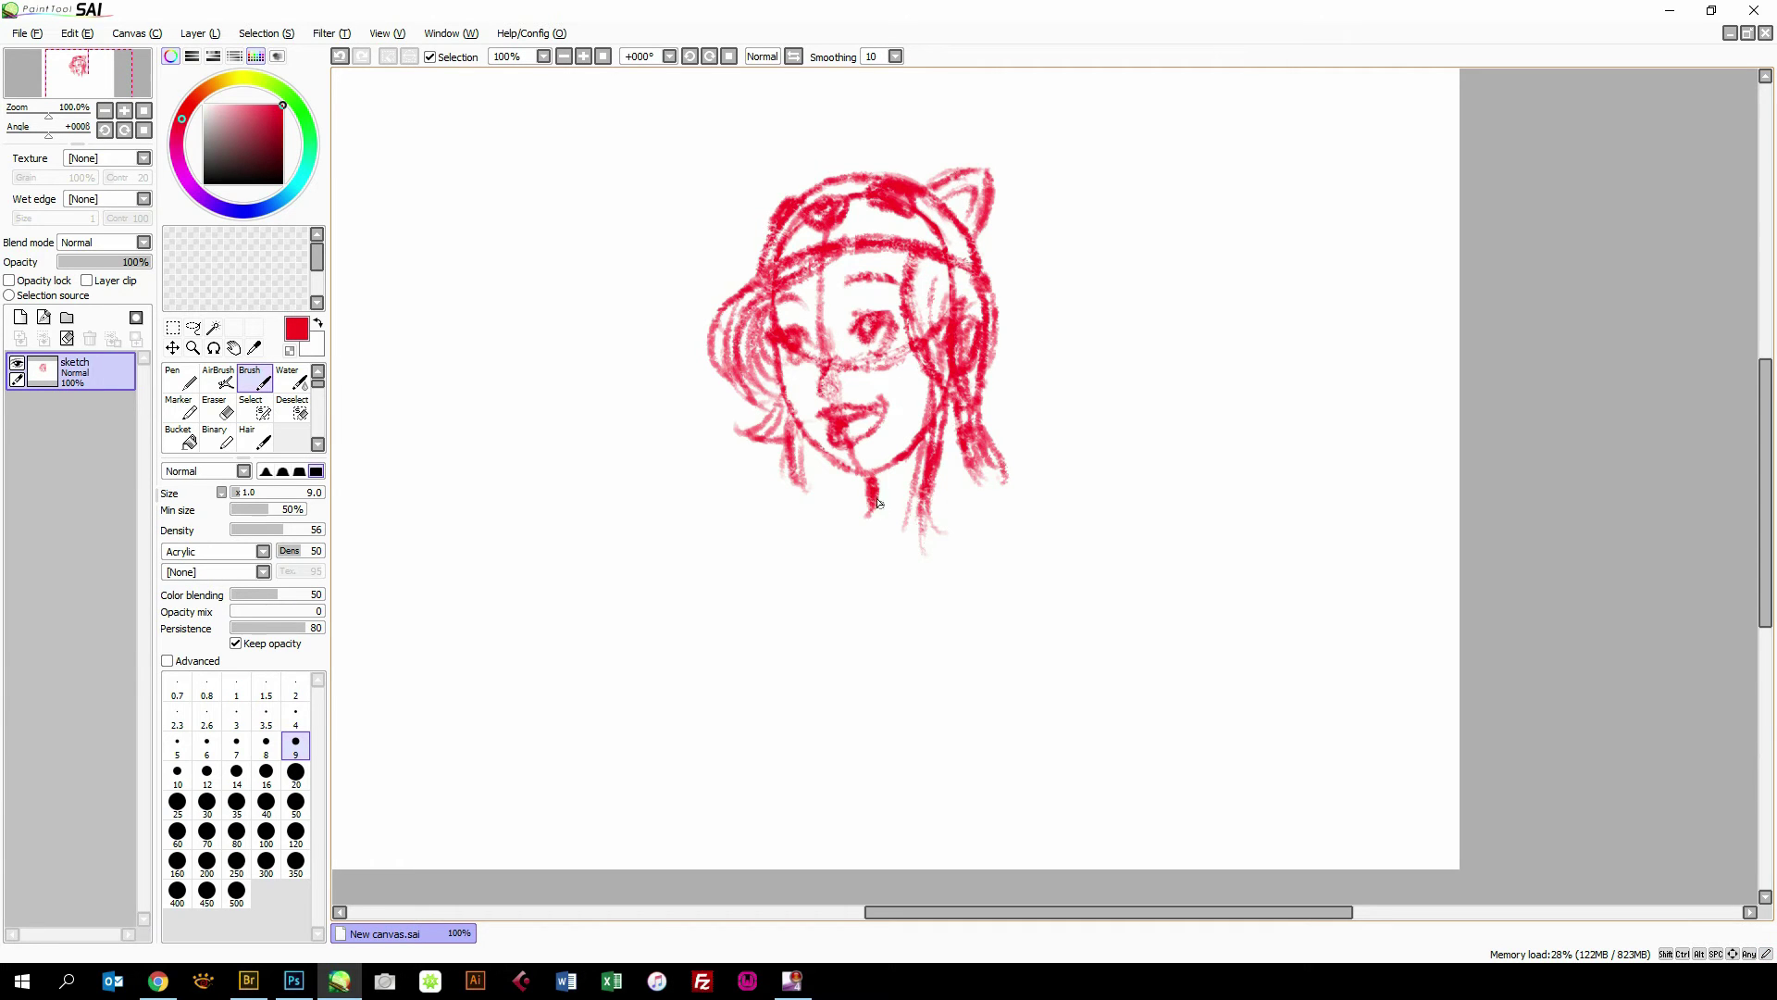
mouse_move(860, 481)
mouse_down()
mouse_move(811, 481)
mouse_move(786, 532)
mouse_move(800, 495)
mouse_move(866, 481)
mouse_move(782, 548)
mouse_move(807, 598)
mouse_move(790, 644)
mouse_move(838, 663)
mouse_up()
mouse_move(967, 475)
mouse_down()
mouse_move(1050, 512)
mouse_move(1028, 501)
mouse_move(1053, 567)
mouse_move(999, 565)
mouse_move(984, 588)
mouse_move(995, 569)
mouse_move(1009, 586)
mouse_move(1024, 503)
mouse_move(1054, 529)
mouse_move(1066, 580)
mouse_up()
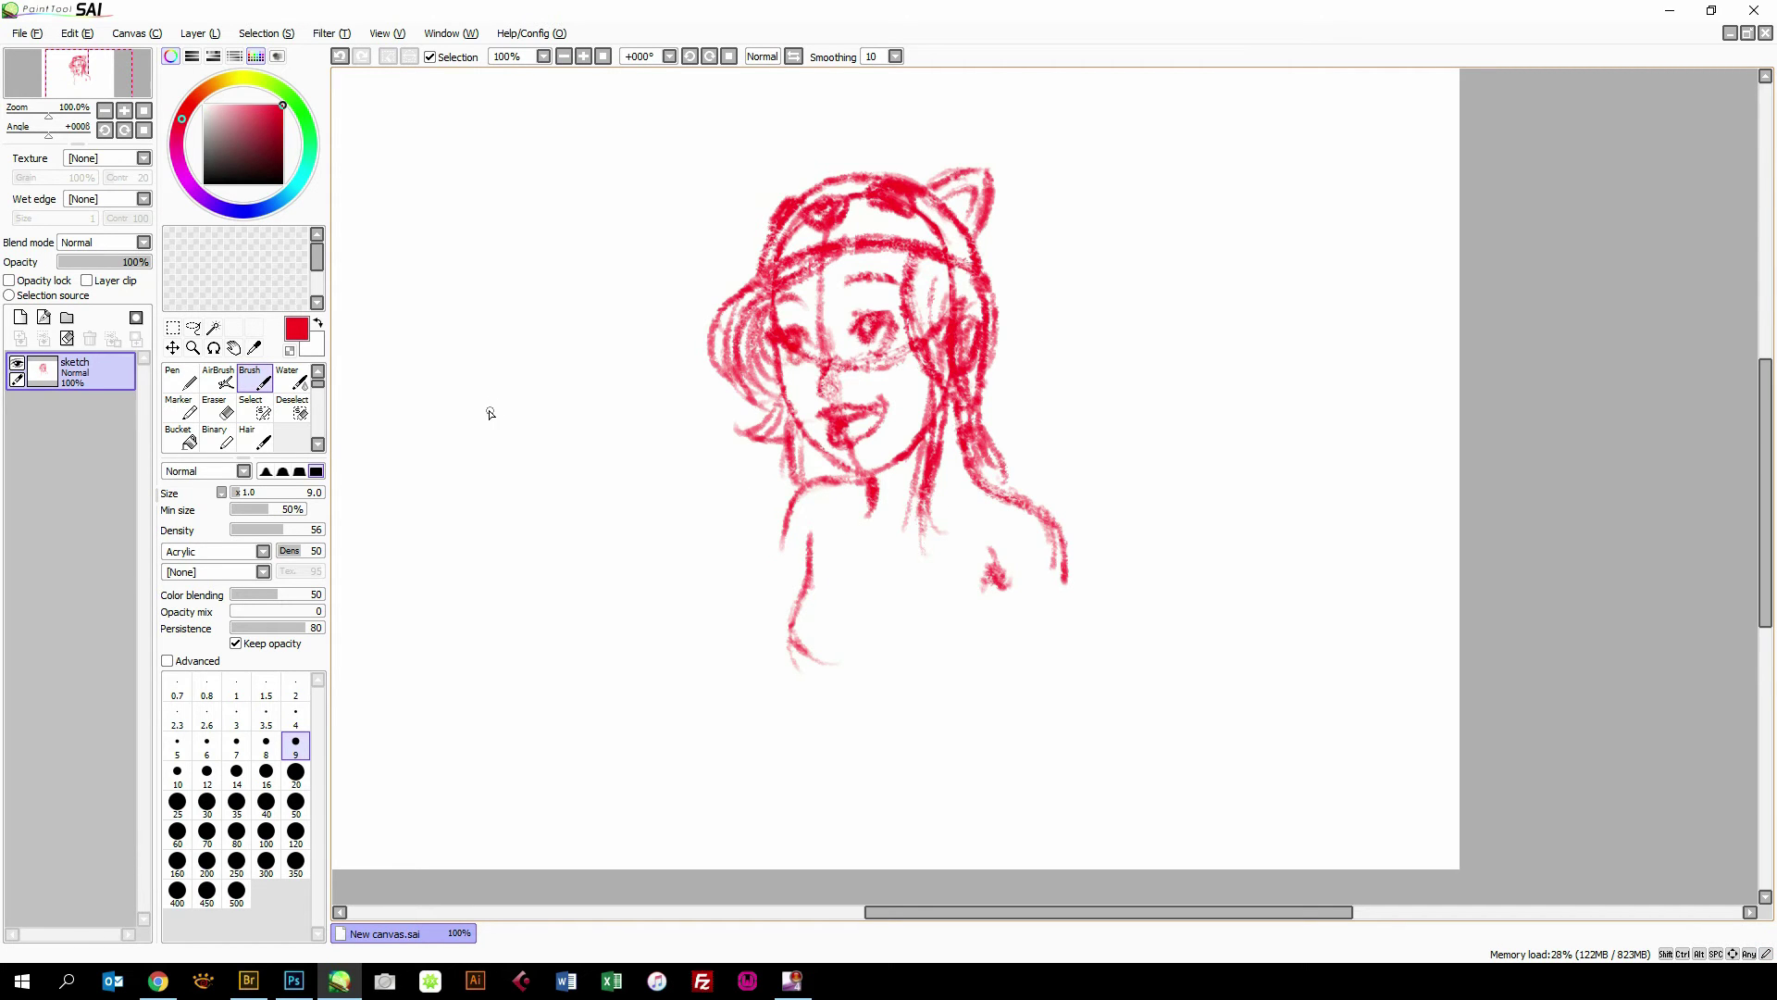
Retrace the right shoulder and neck lines, keeping the Acrylic brush texture.
drag(1054, 529, 1065, 572)
drag(861, 487, 870, 491)
click(263, 552)
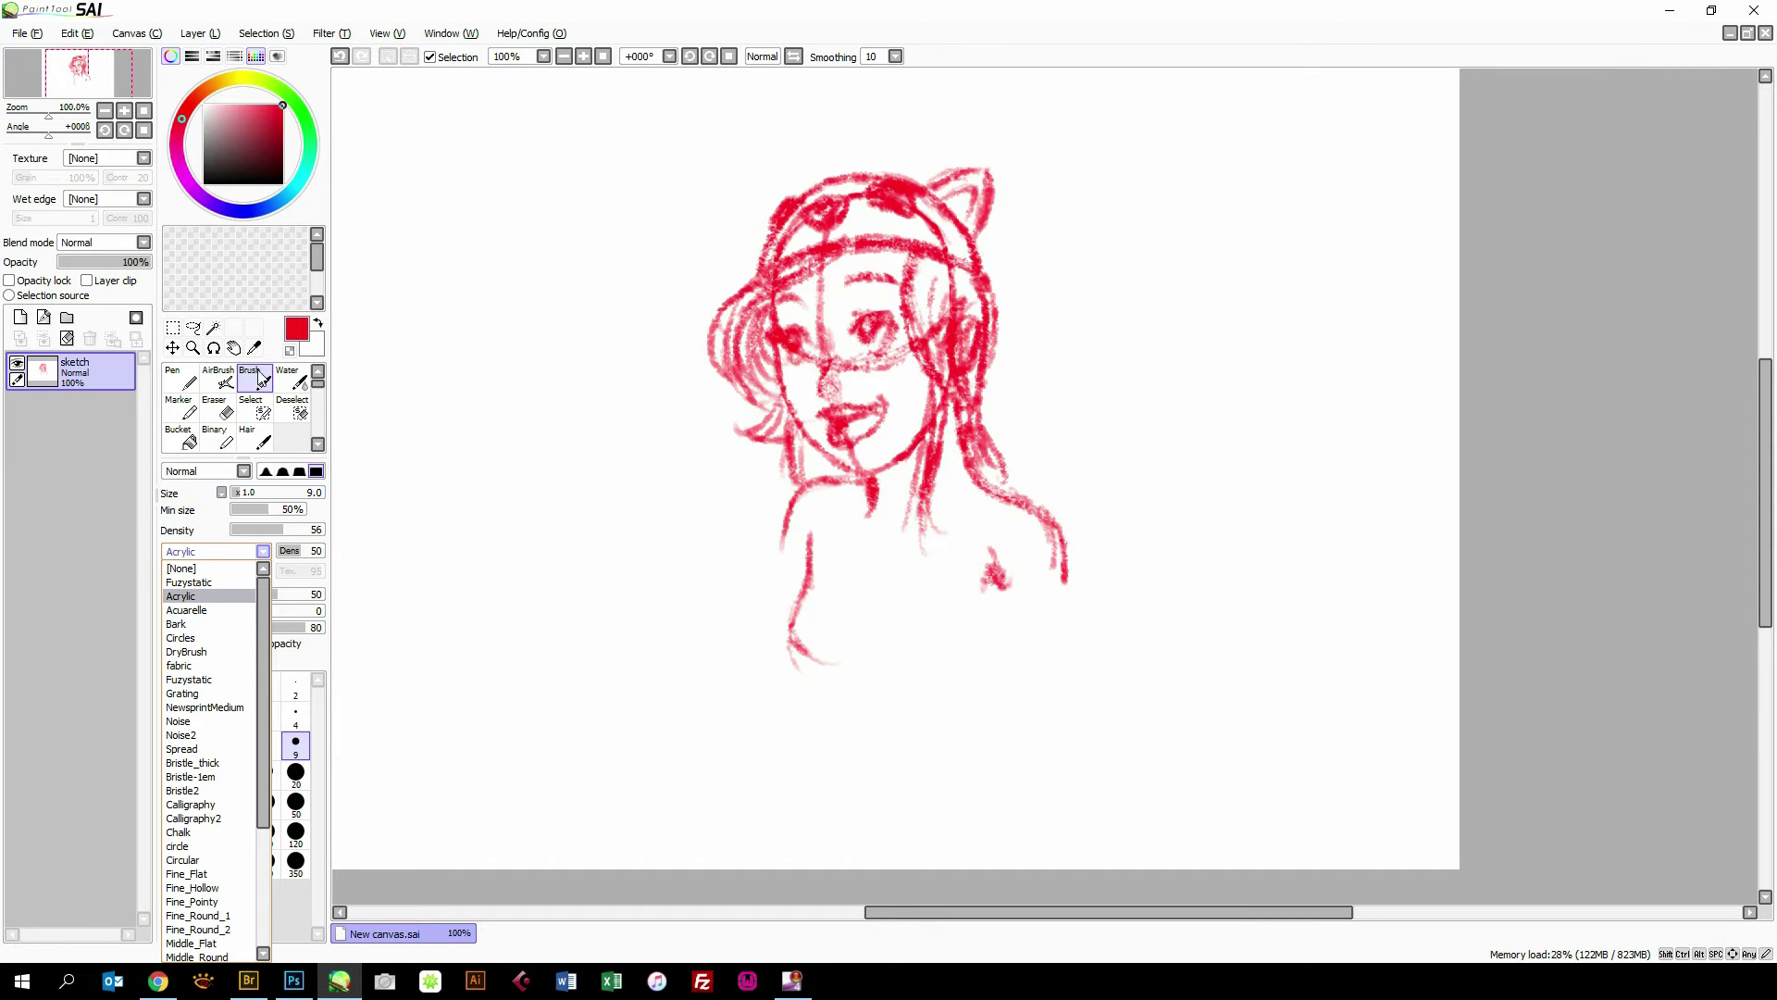
click(265, 553)
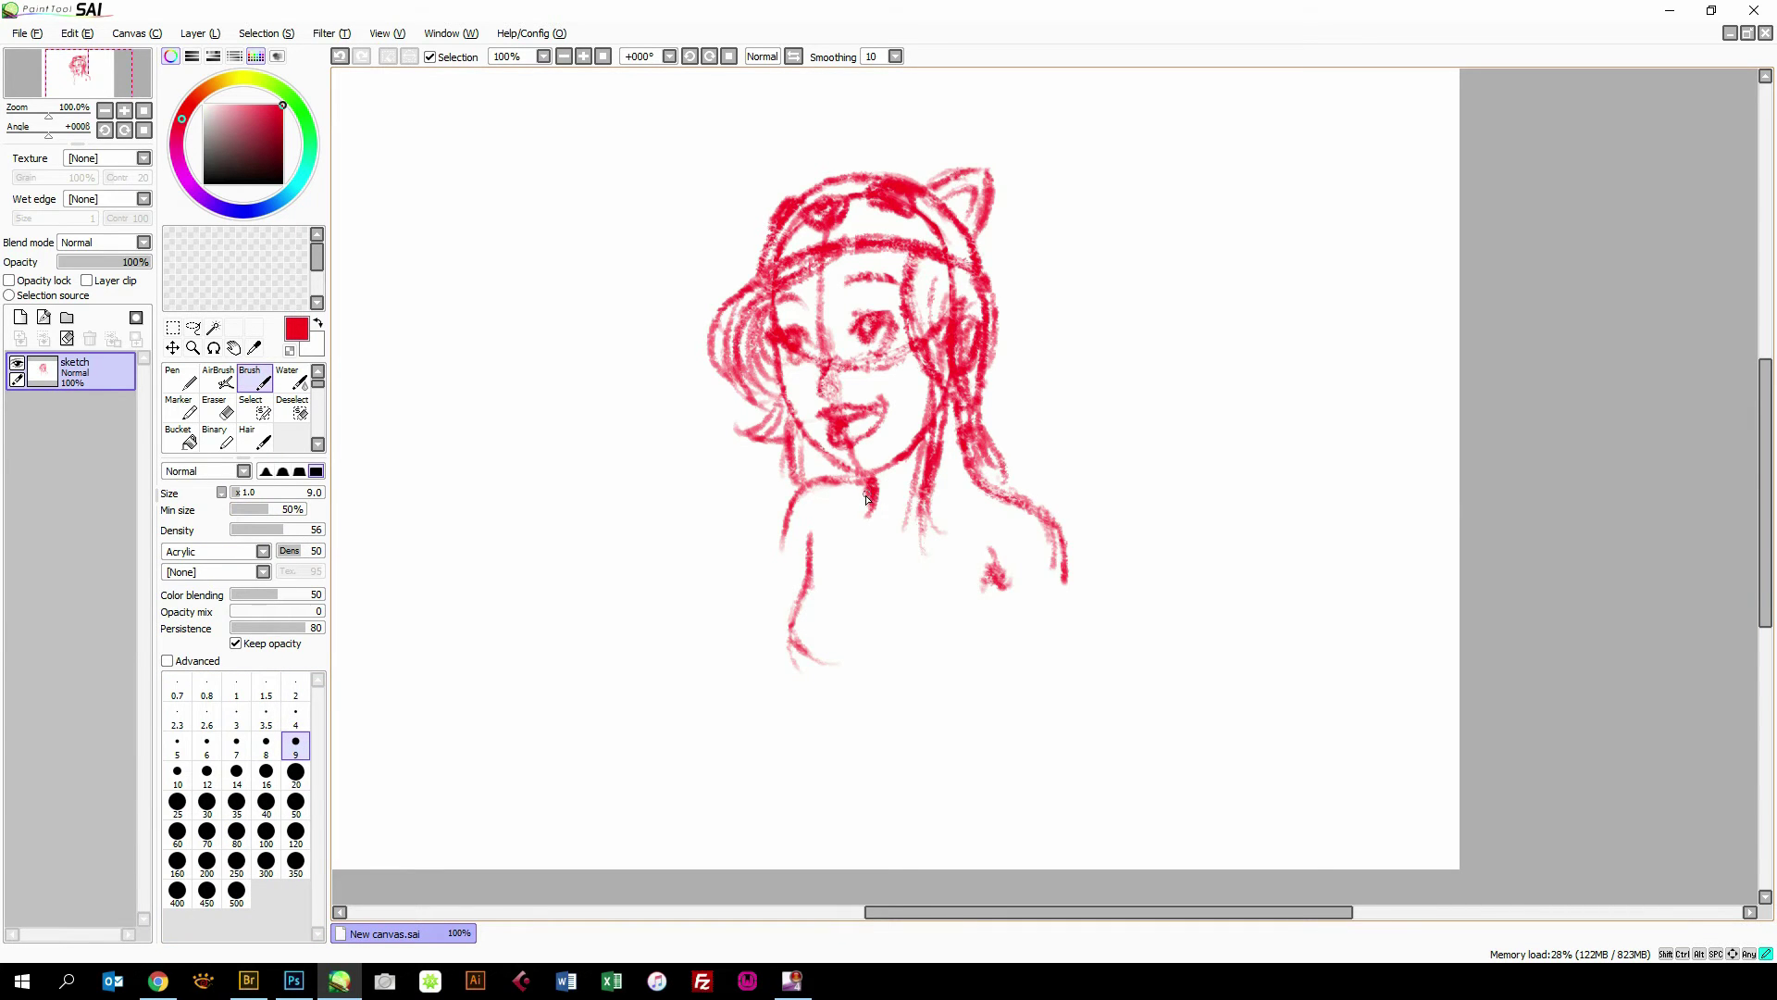
Brush a red collar curve from the chin and a curved line across the lower torso.
mouse_move(870, 489)
mouse_down()
mouse_move(886, 542)
mouse_move(945, 541)
mouse_up()
mouse_move(974, 480)
mouse_down()
mouse_move(946, 528)
mouse_move(866, 546)
mouse_up()
mouse_move(870, 486)
mouse_down()
mouse_move(916, 554)
mouse_move(970, 500)
mouse_move(905, 553)
mouse_move(872, 535)
mouse_move(885, 528)
mouse_up()
drag(977, 479, 997, 488)
mouse_move(872, 657)
mouse_down()
mouse_move(961, 663)
mouse_move(1005, 609)
mouse_move(973, 654)
mouse_move(1003, 611)
mouse_move(993, 659)
mouse_up()
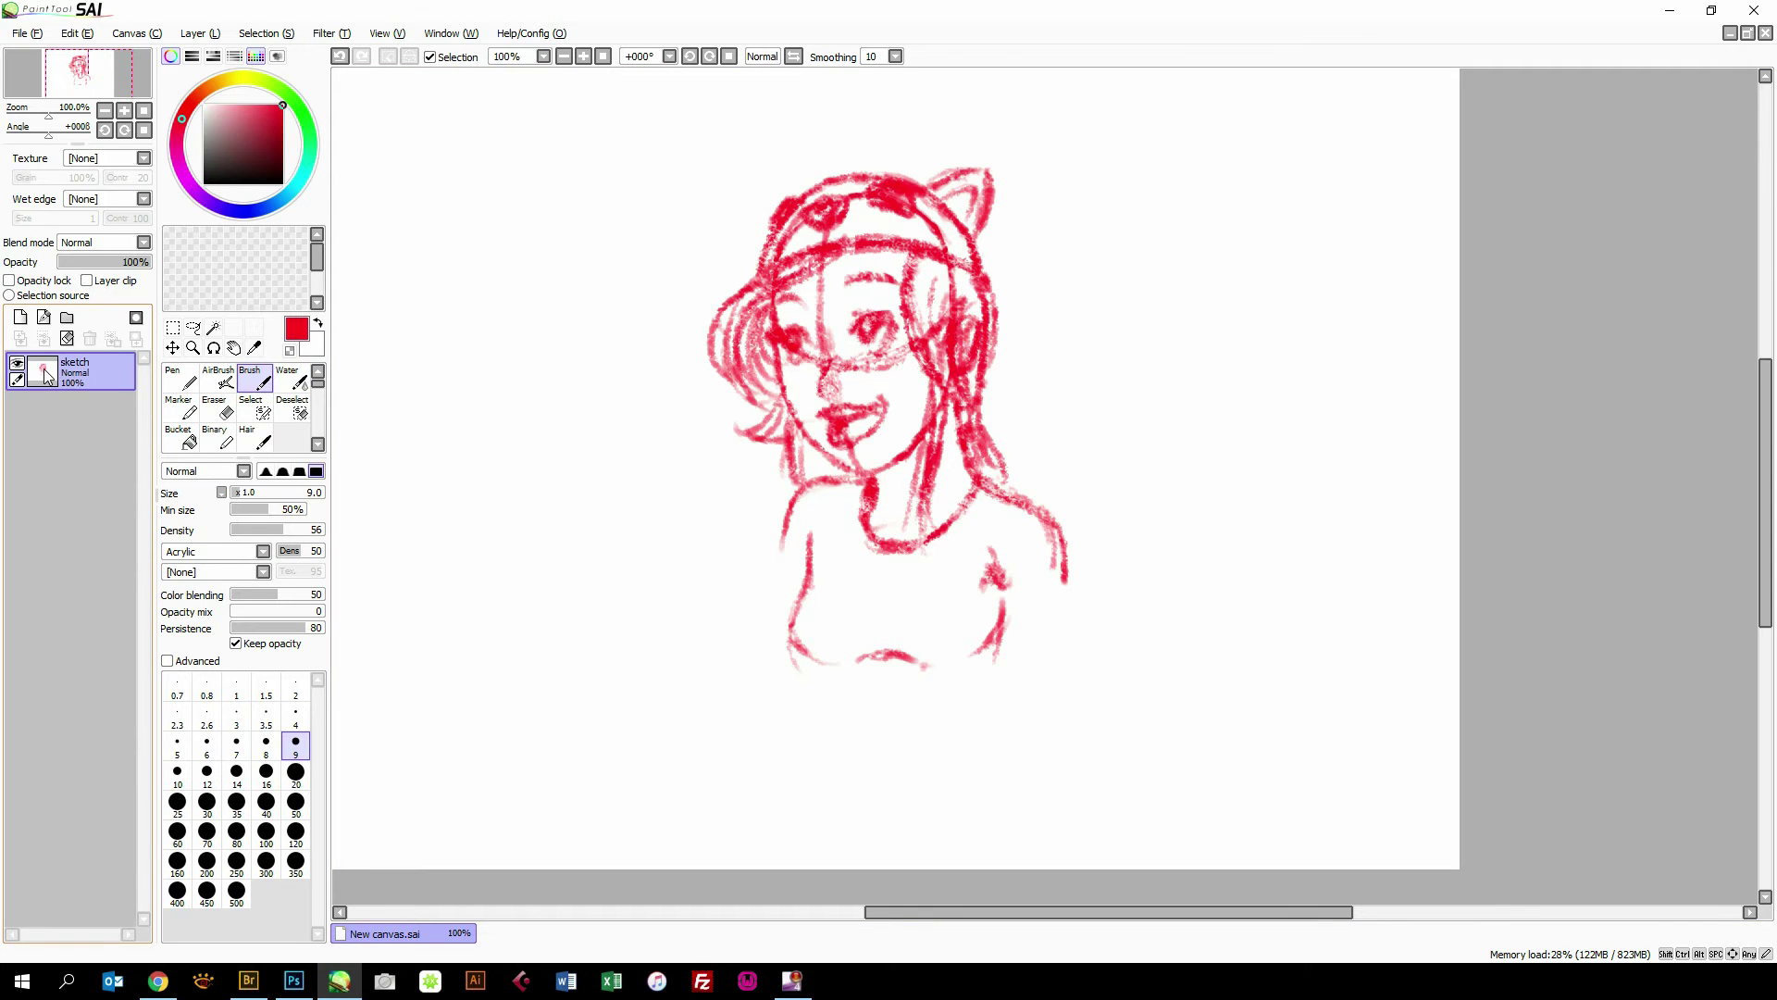
Select the sketch's pixels, add a new layer above it, and hide the red sketch layer.
key(ctrl)
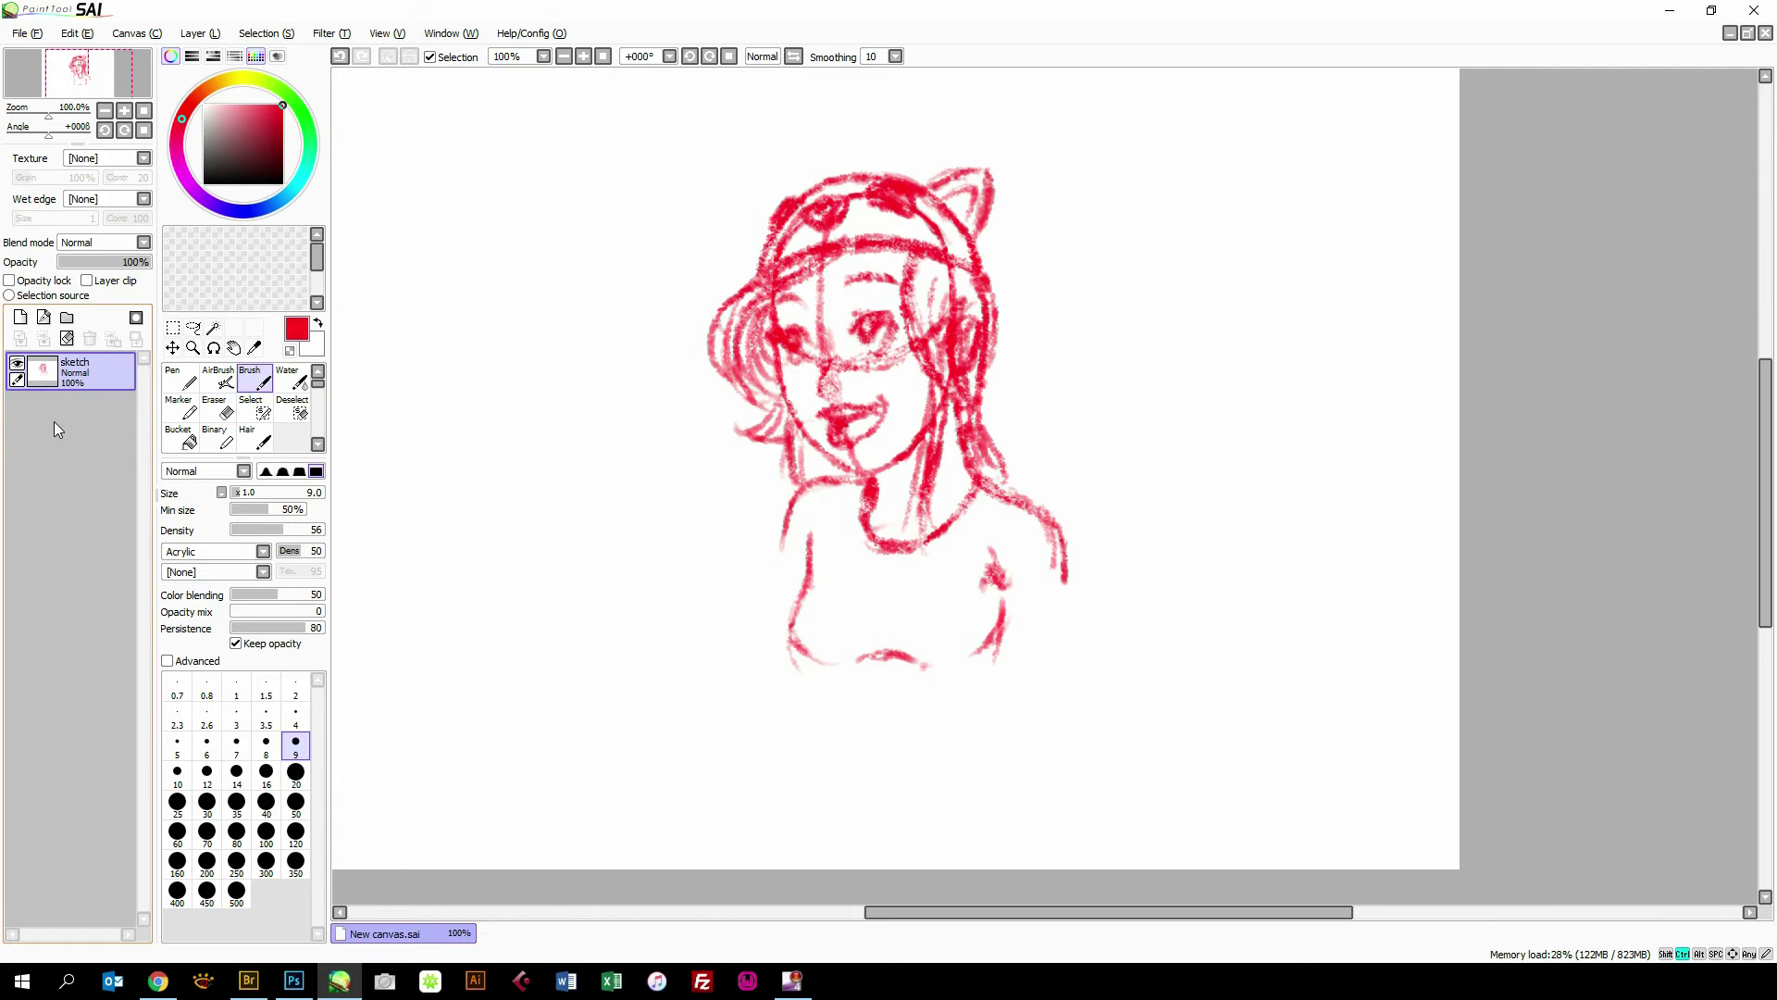
ctrl+click(51, 371)
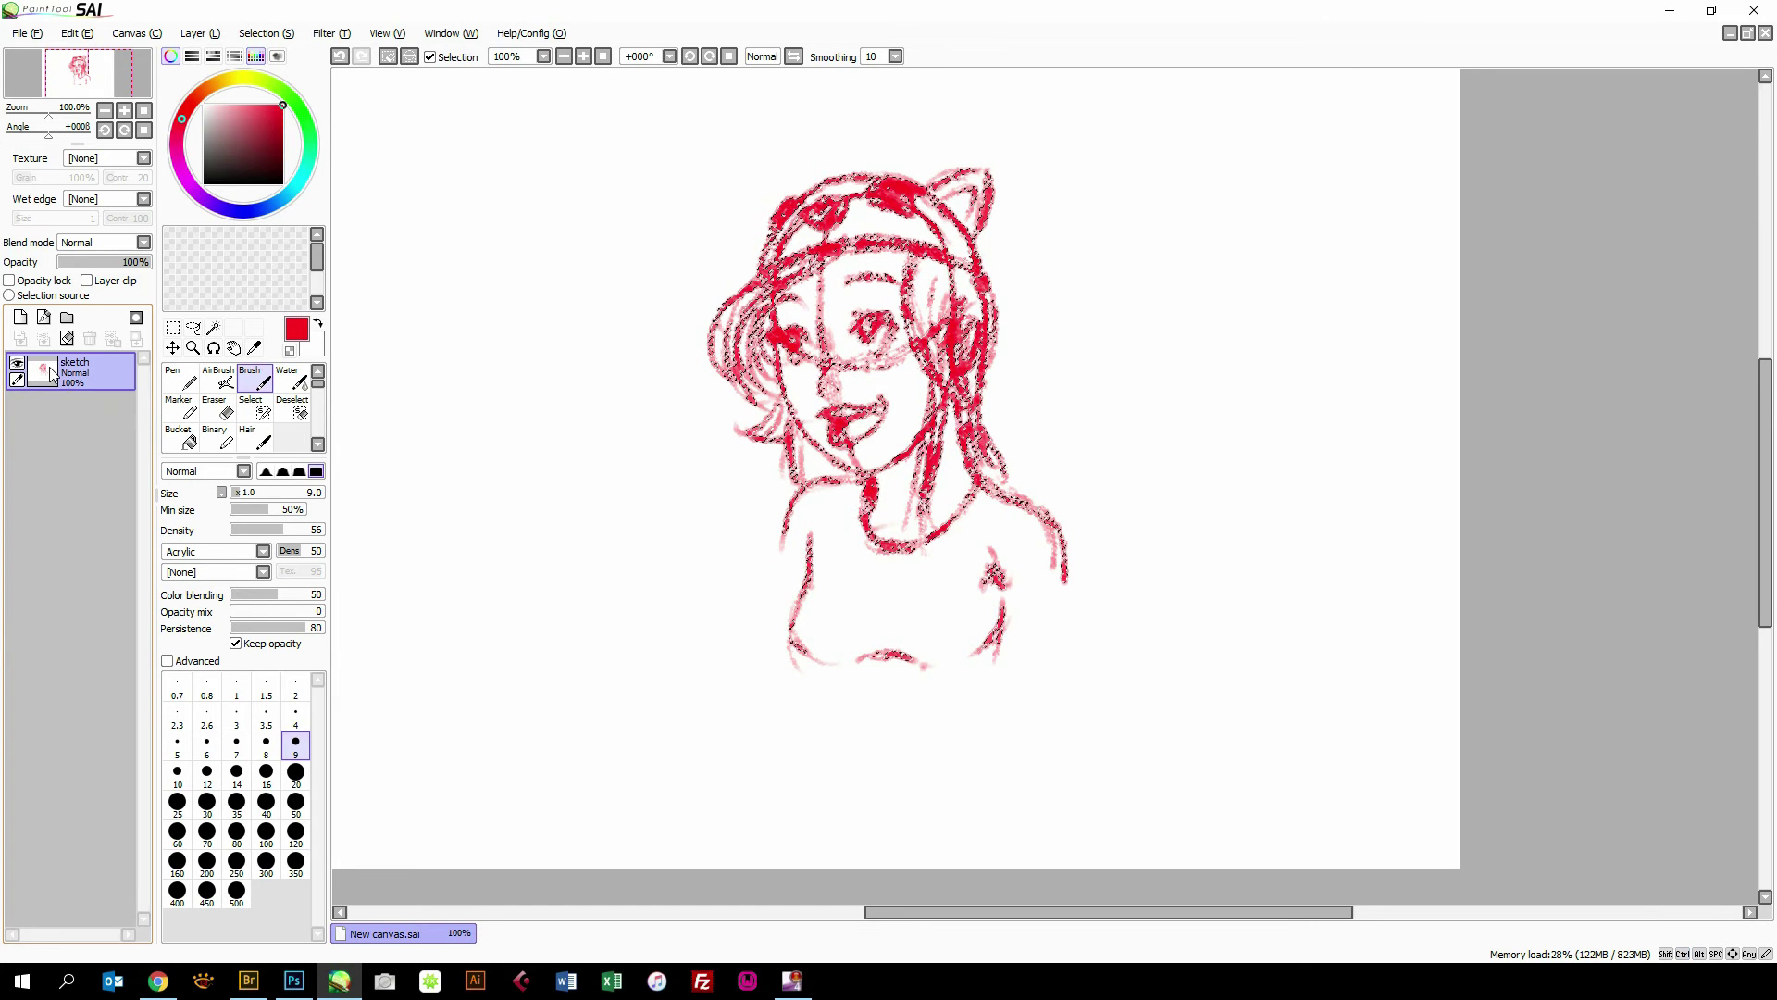
click(20, 317)
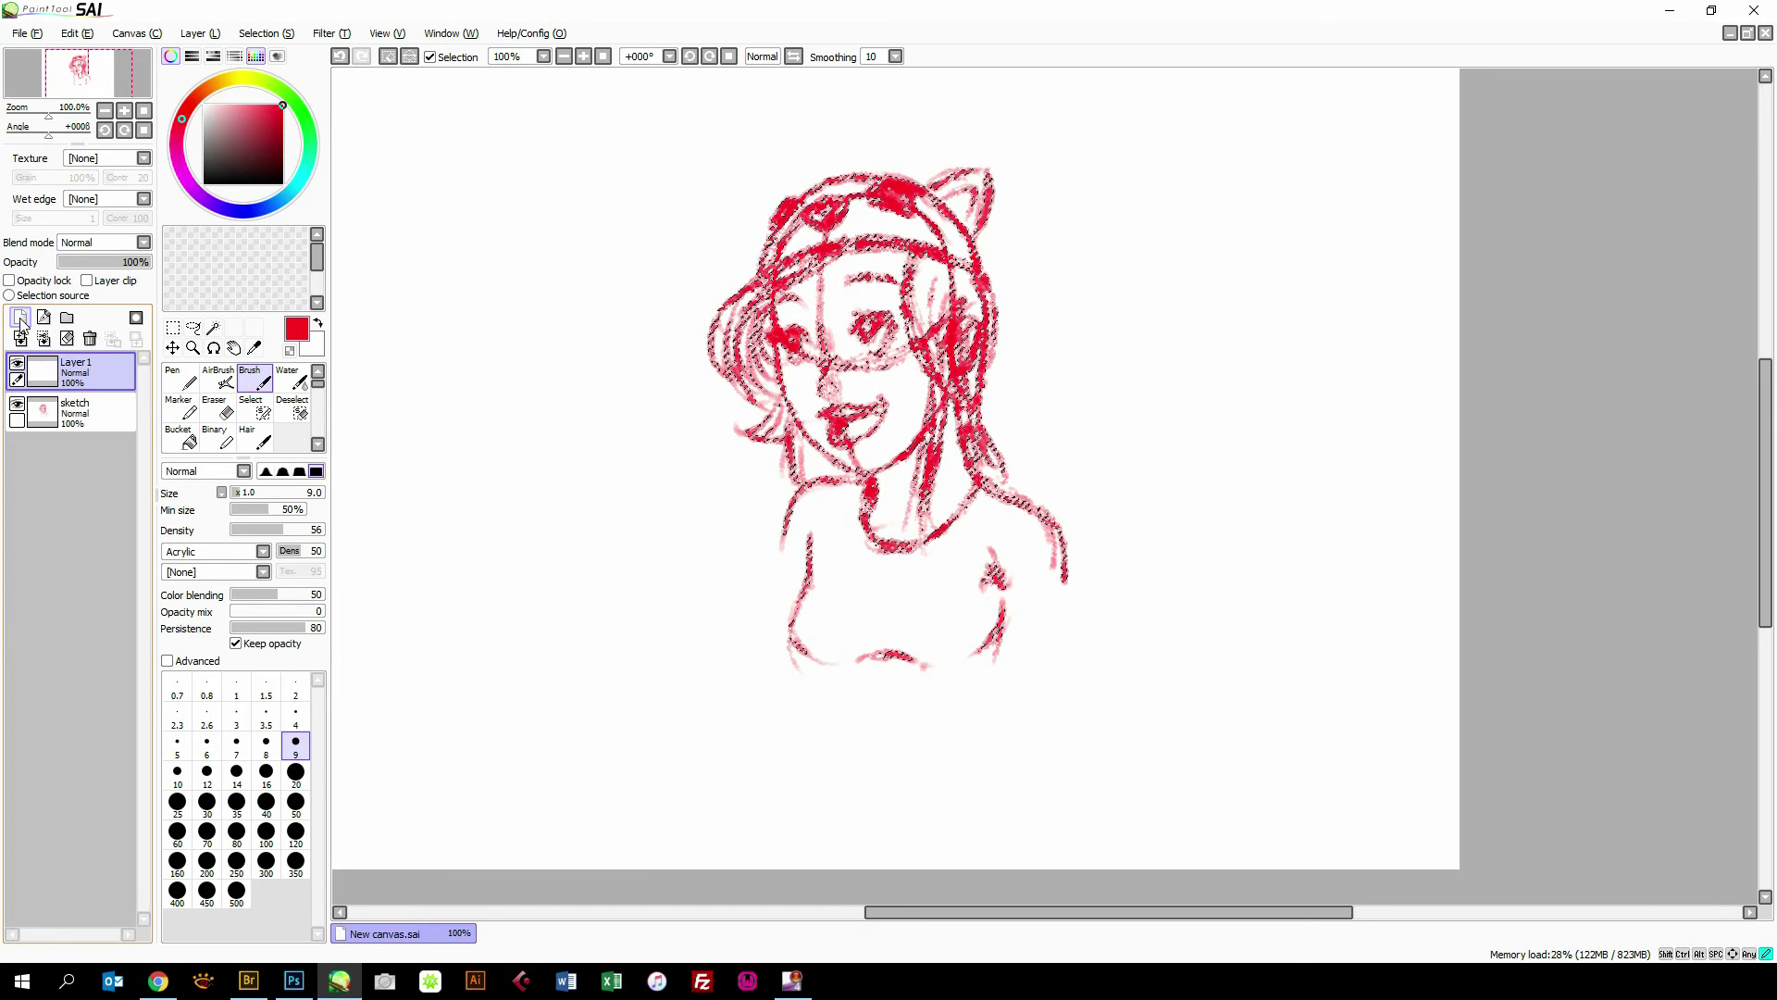
click(18, 405)
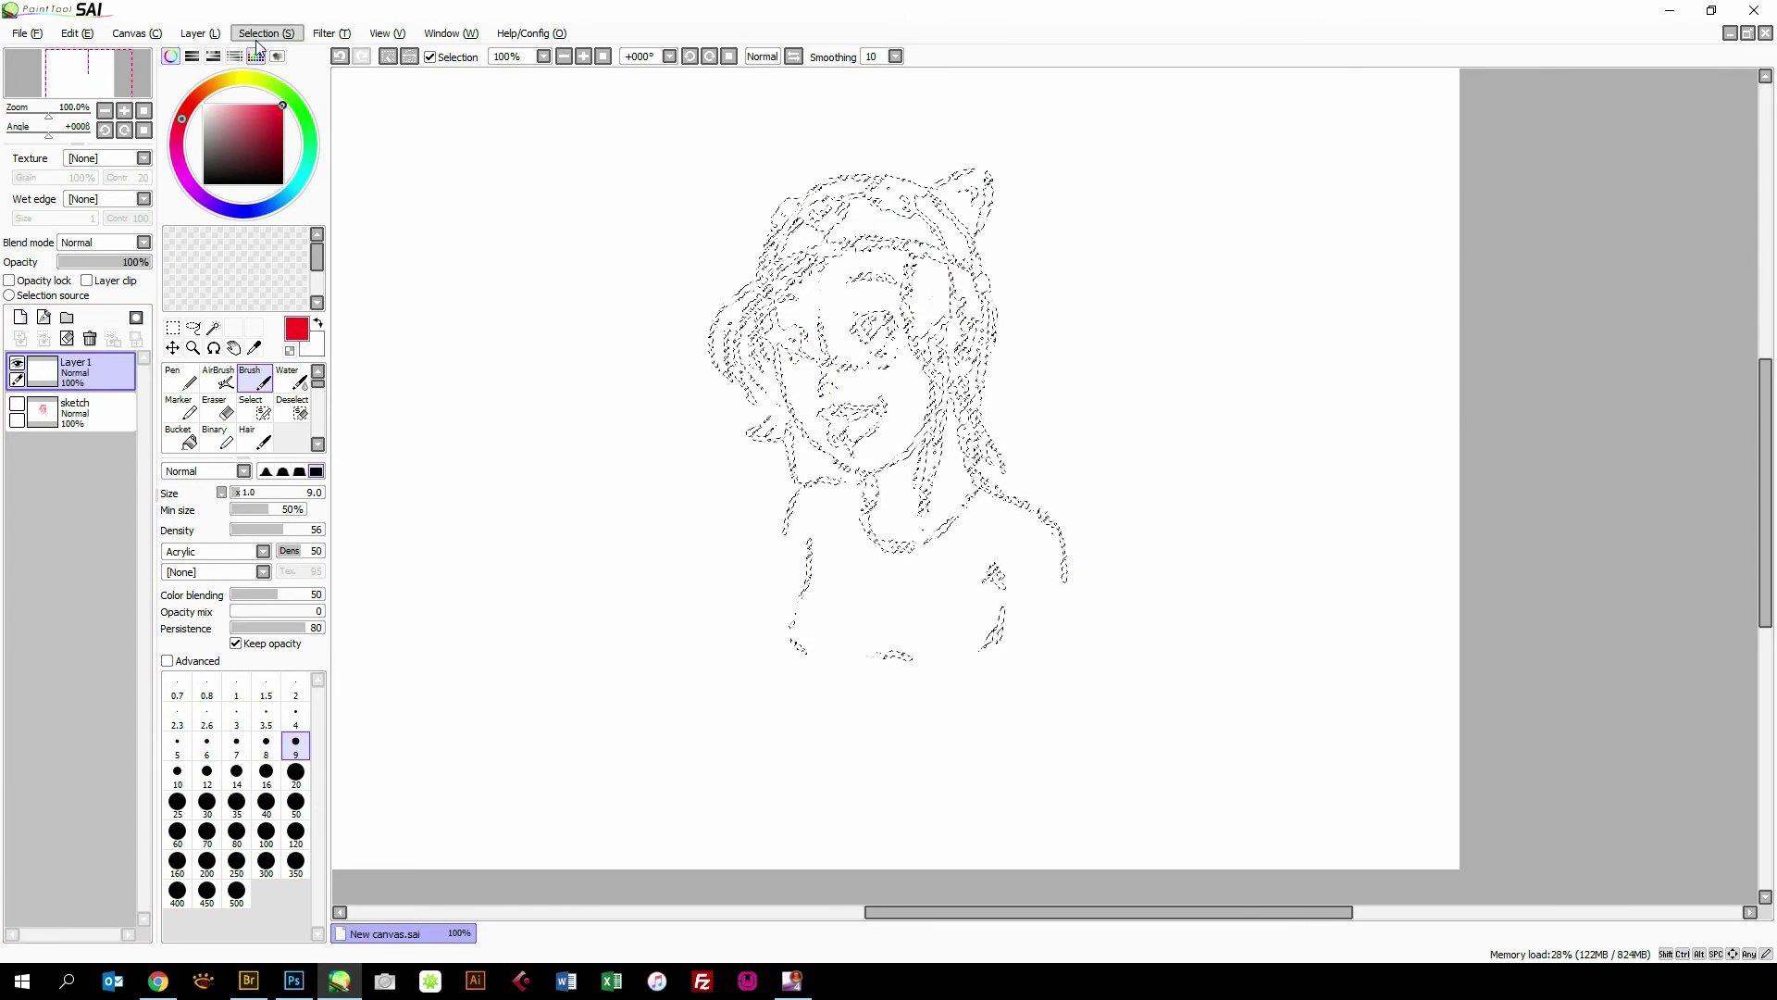
Switch the colour to blue and fill the selected sketch shape on Layer 1.
click(197, 35)
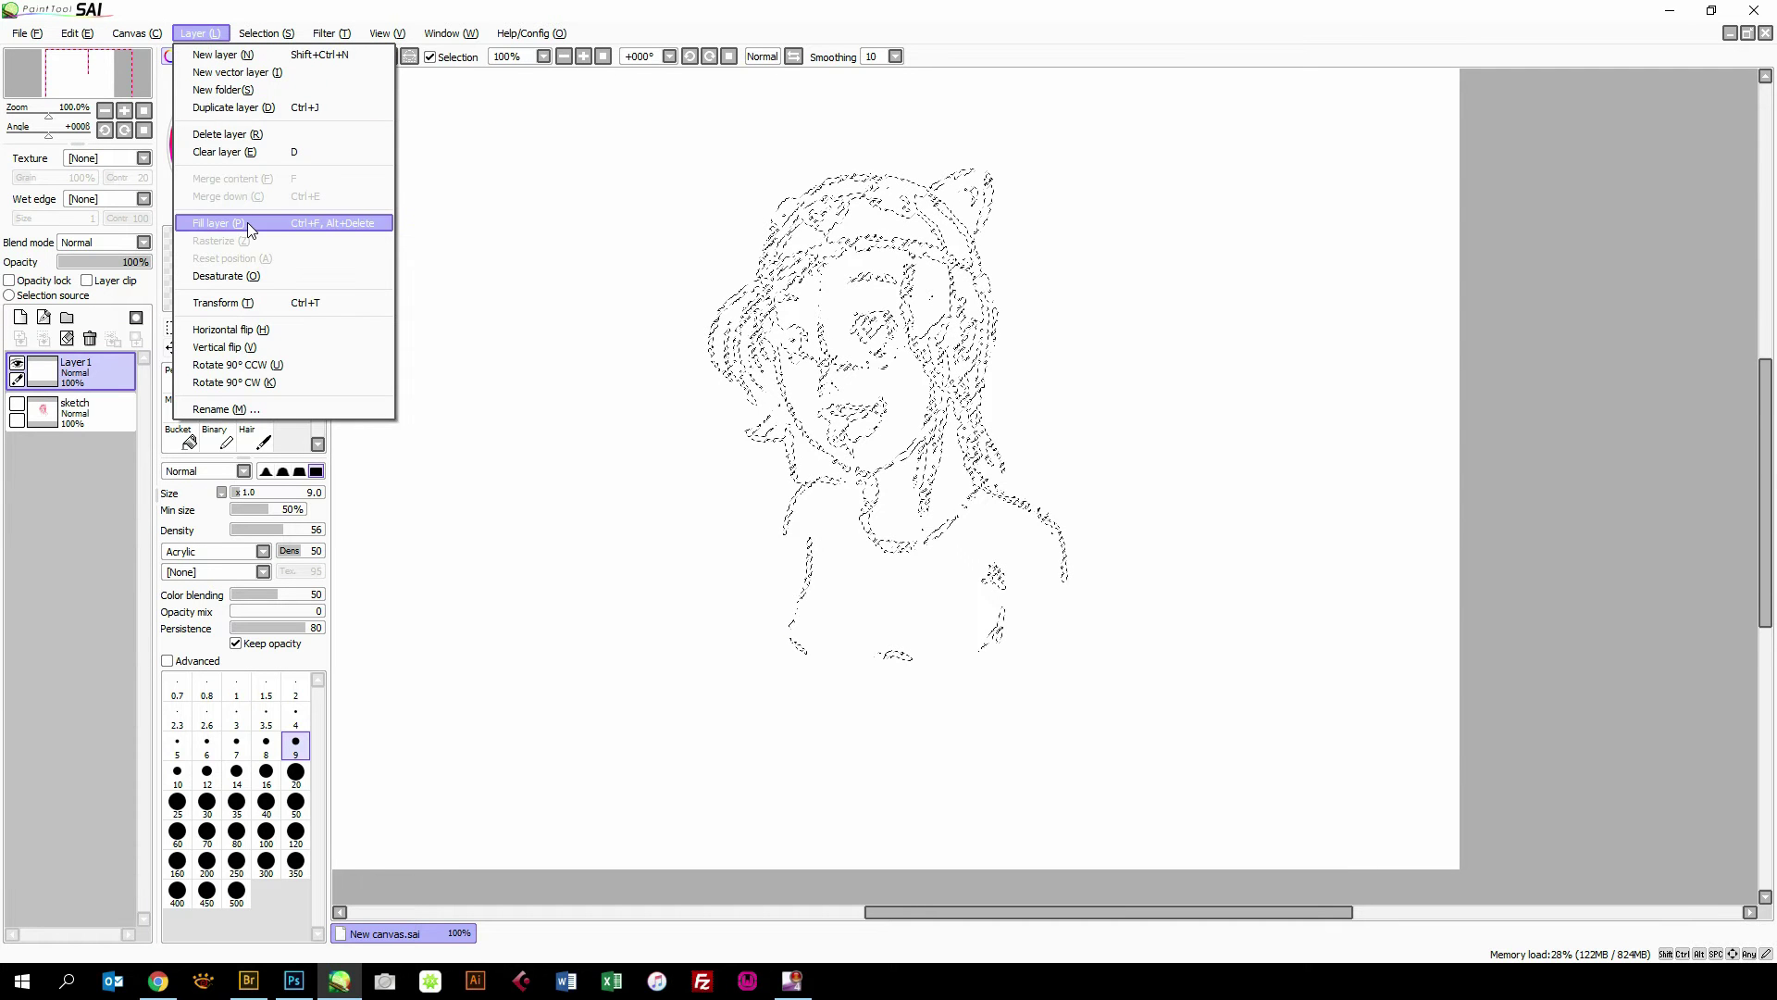
click(284, 12)
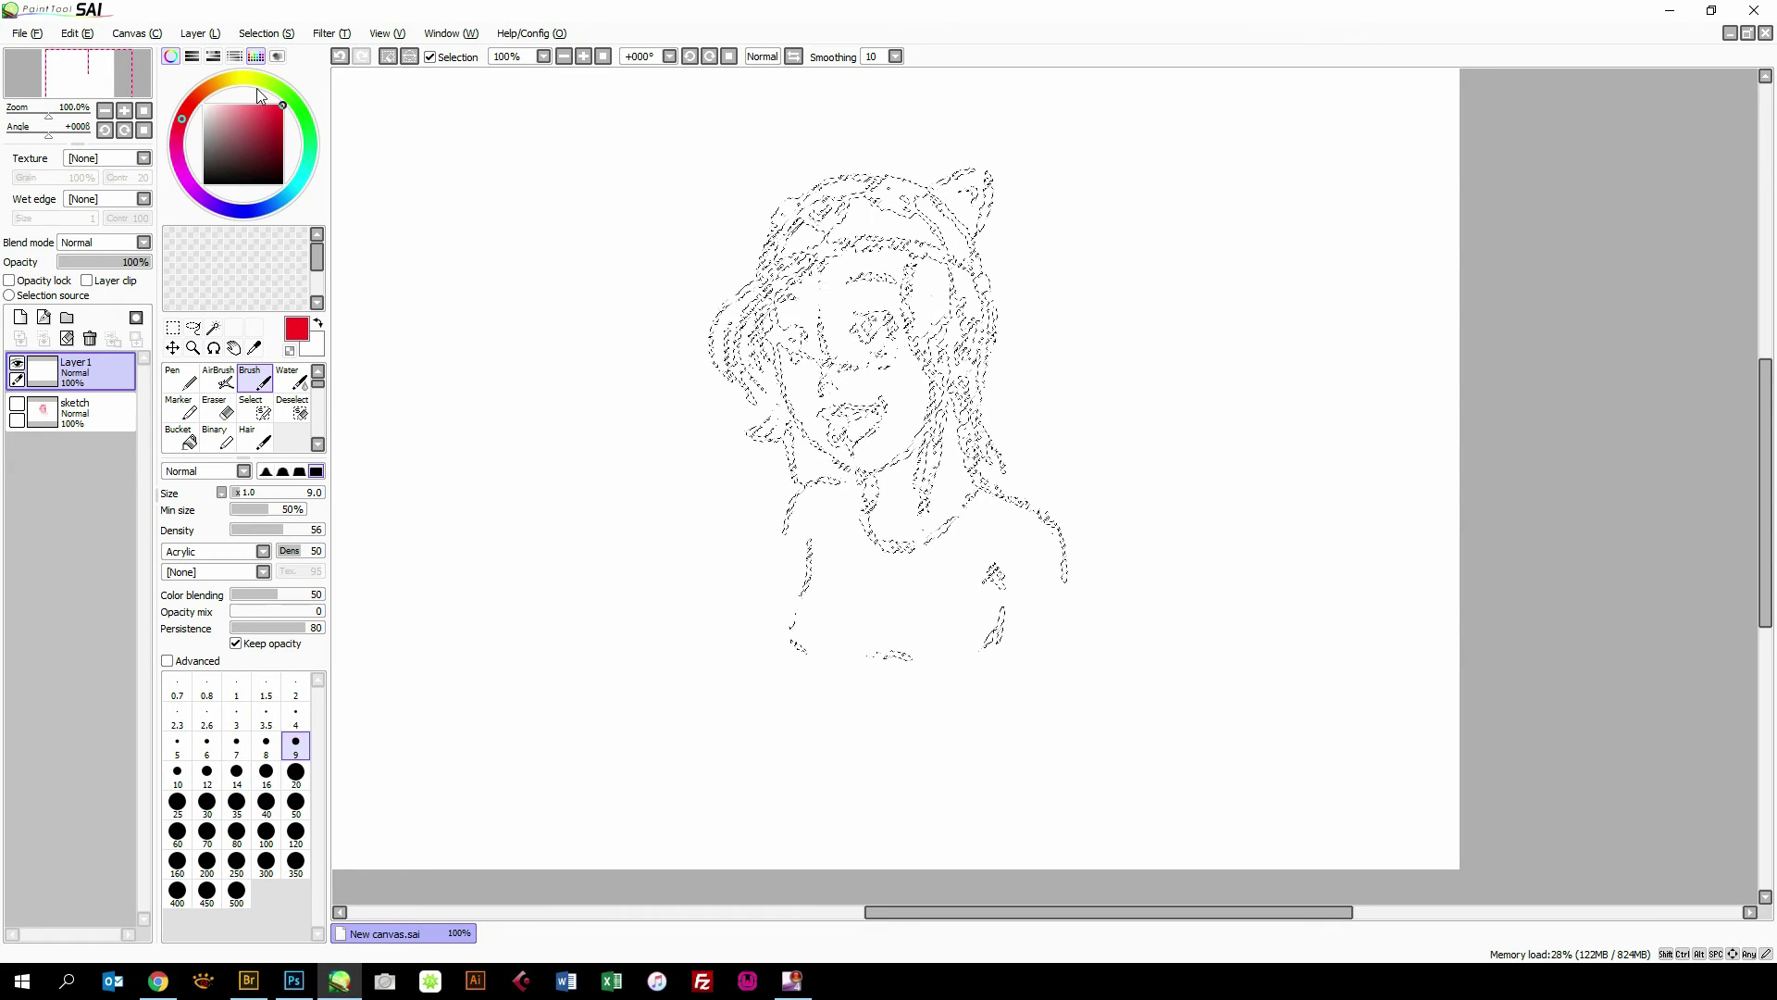
click(246, 212)
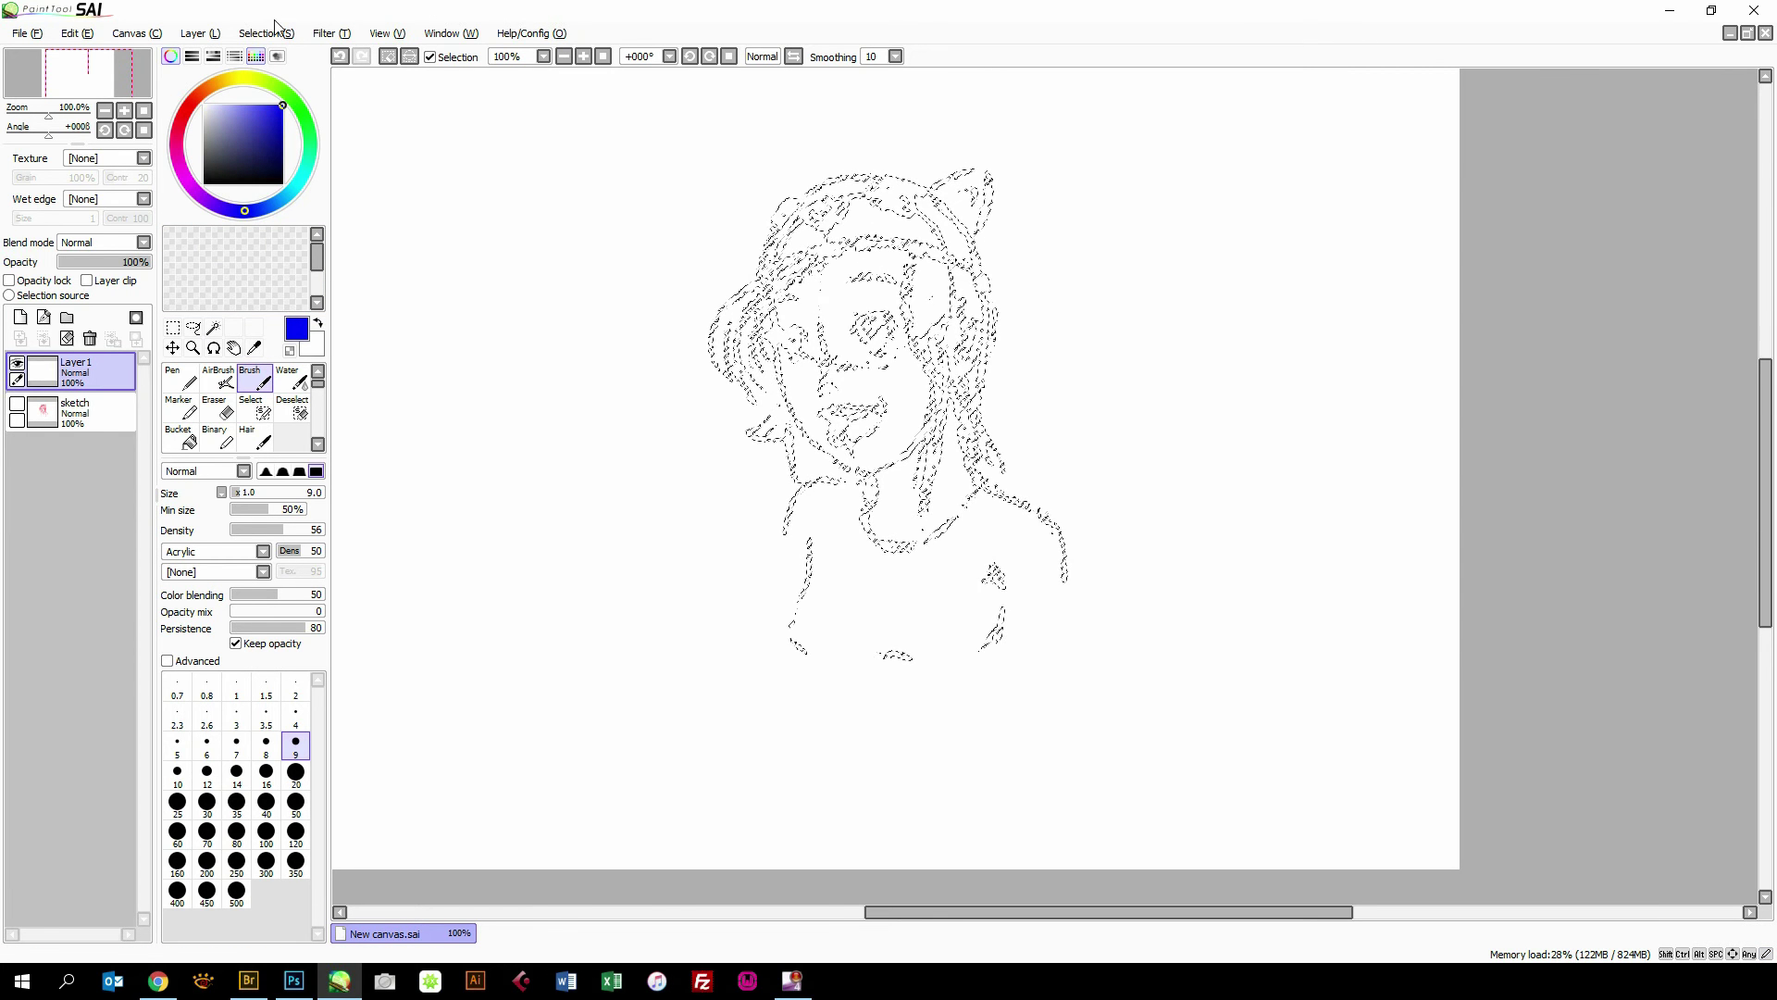
click(136, 33)
mouse_move(224, 35)
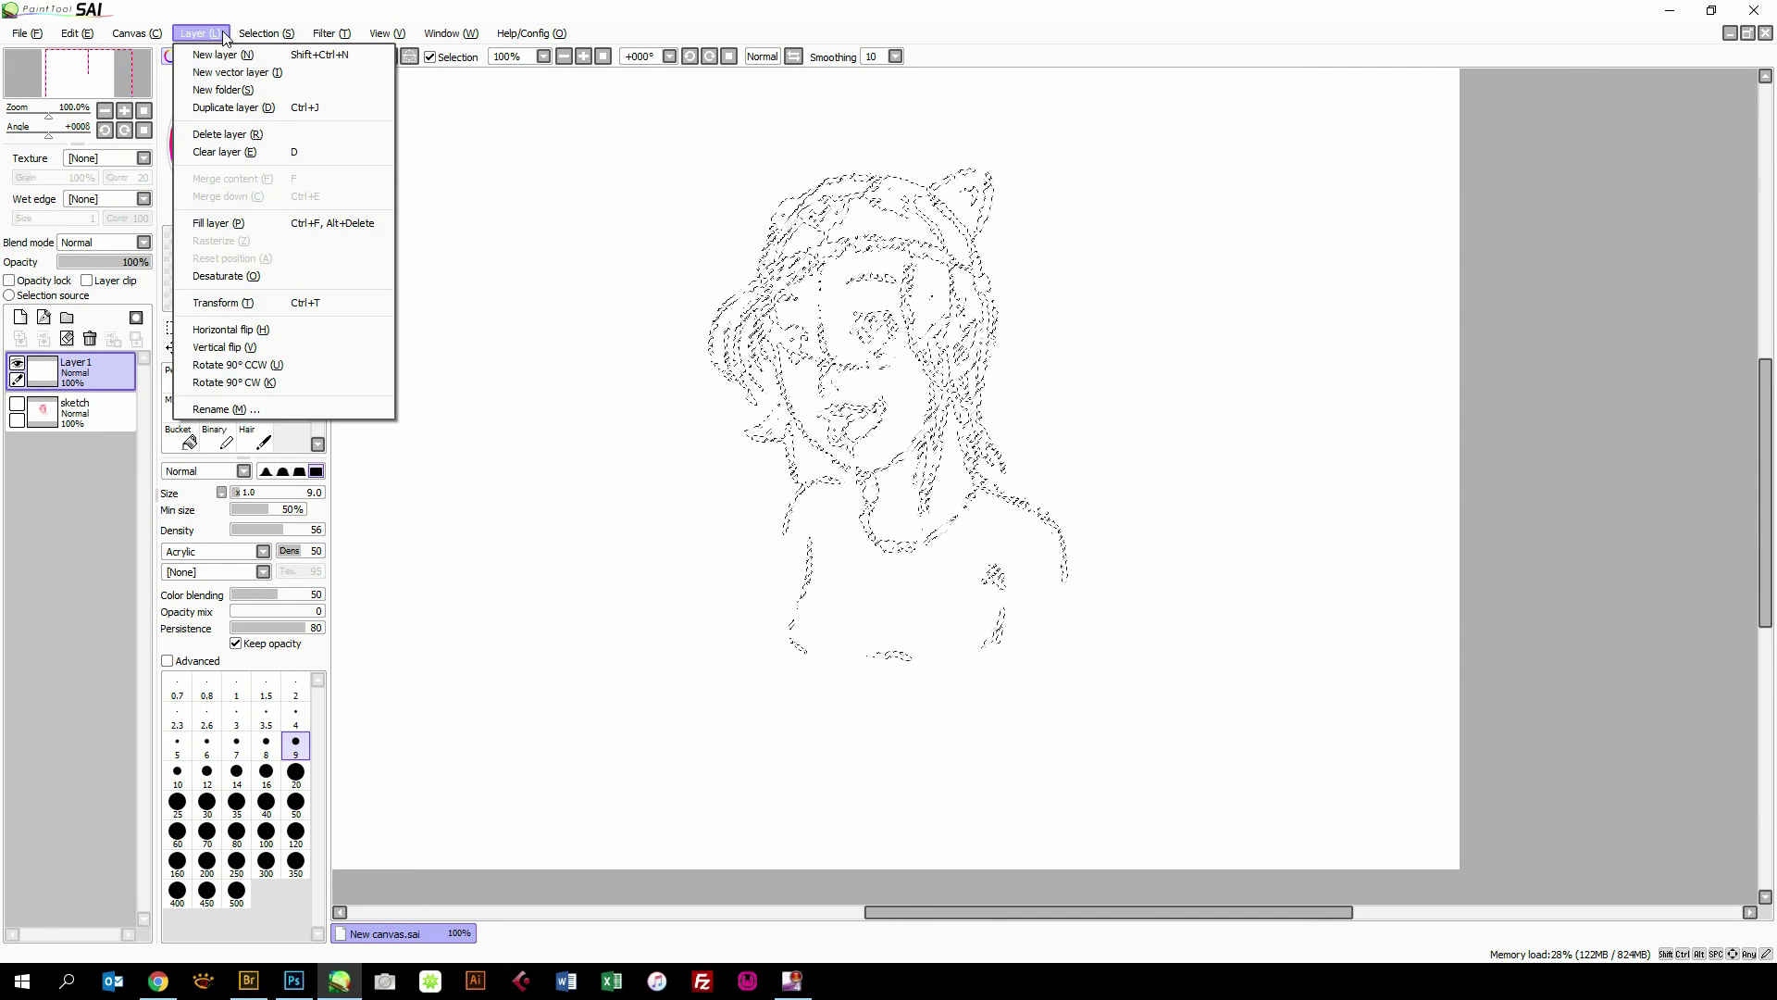
click(241, 225)
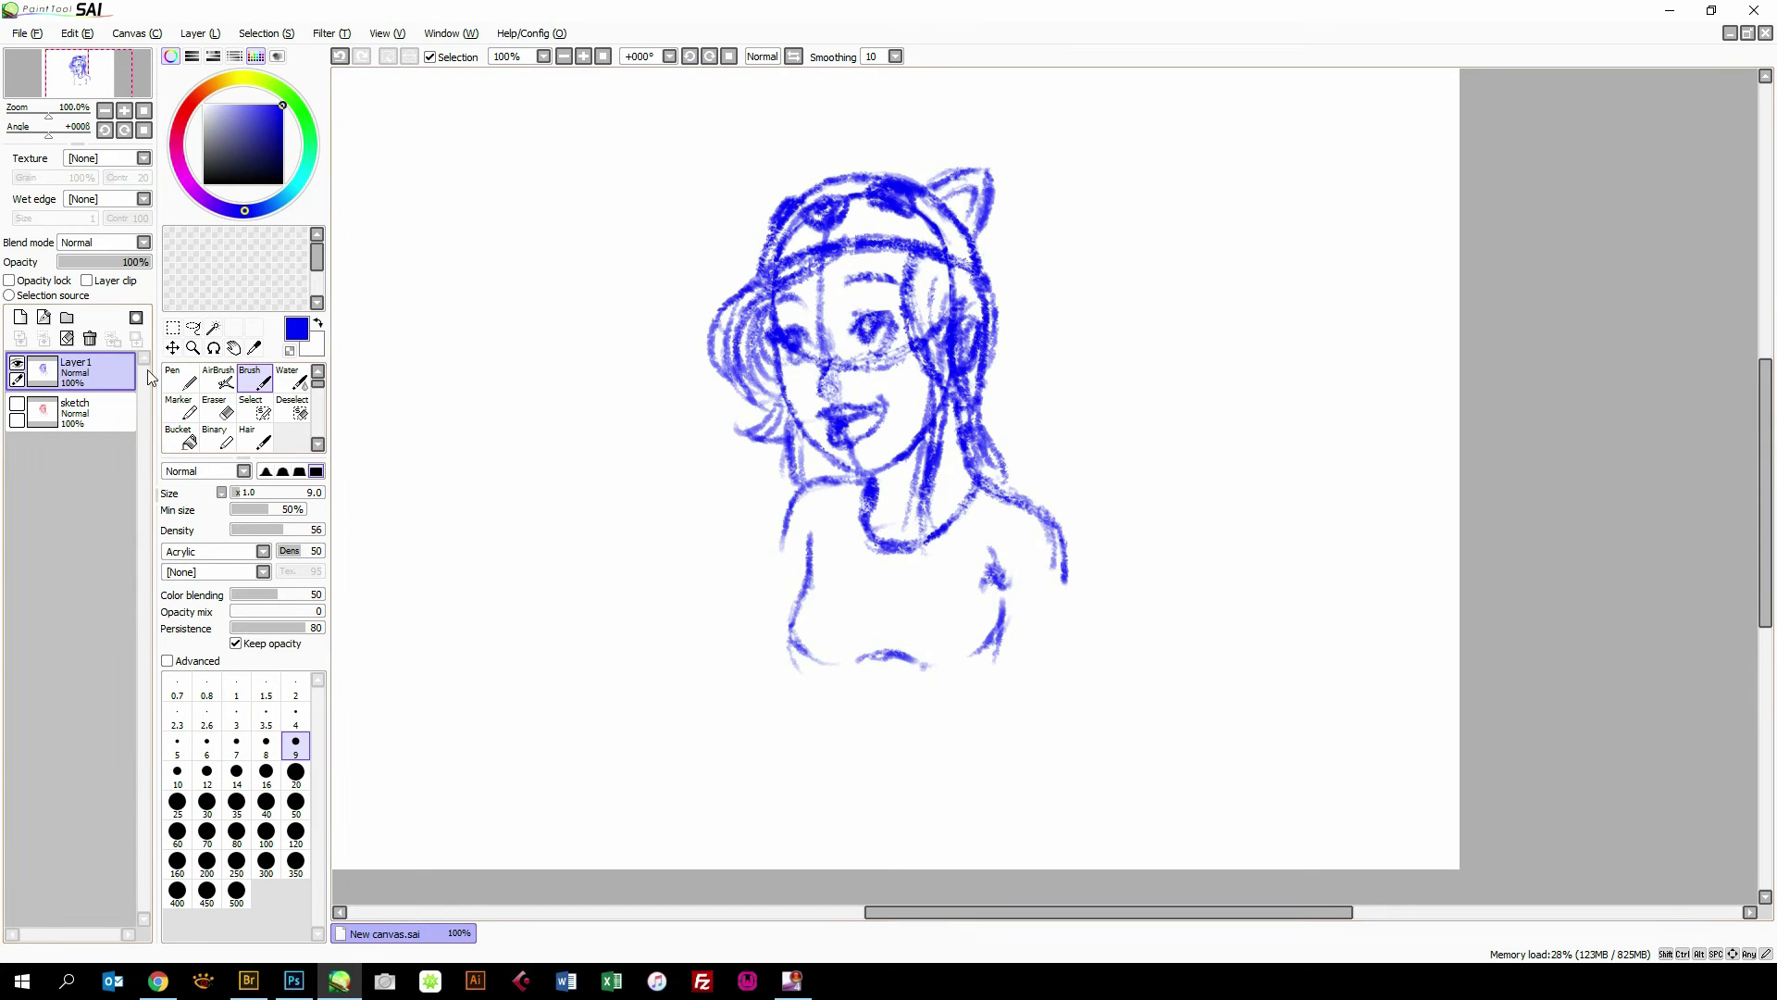
Delete blue Layer 1, make the sketch layer visible again and set its opacity to 55%.
click(90, 338)
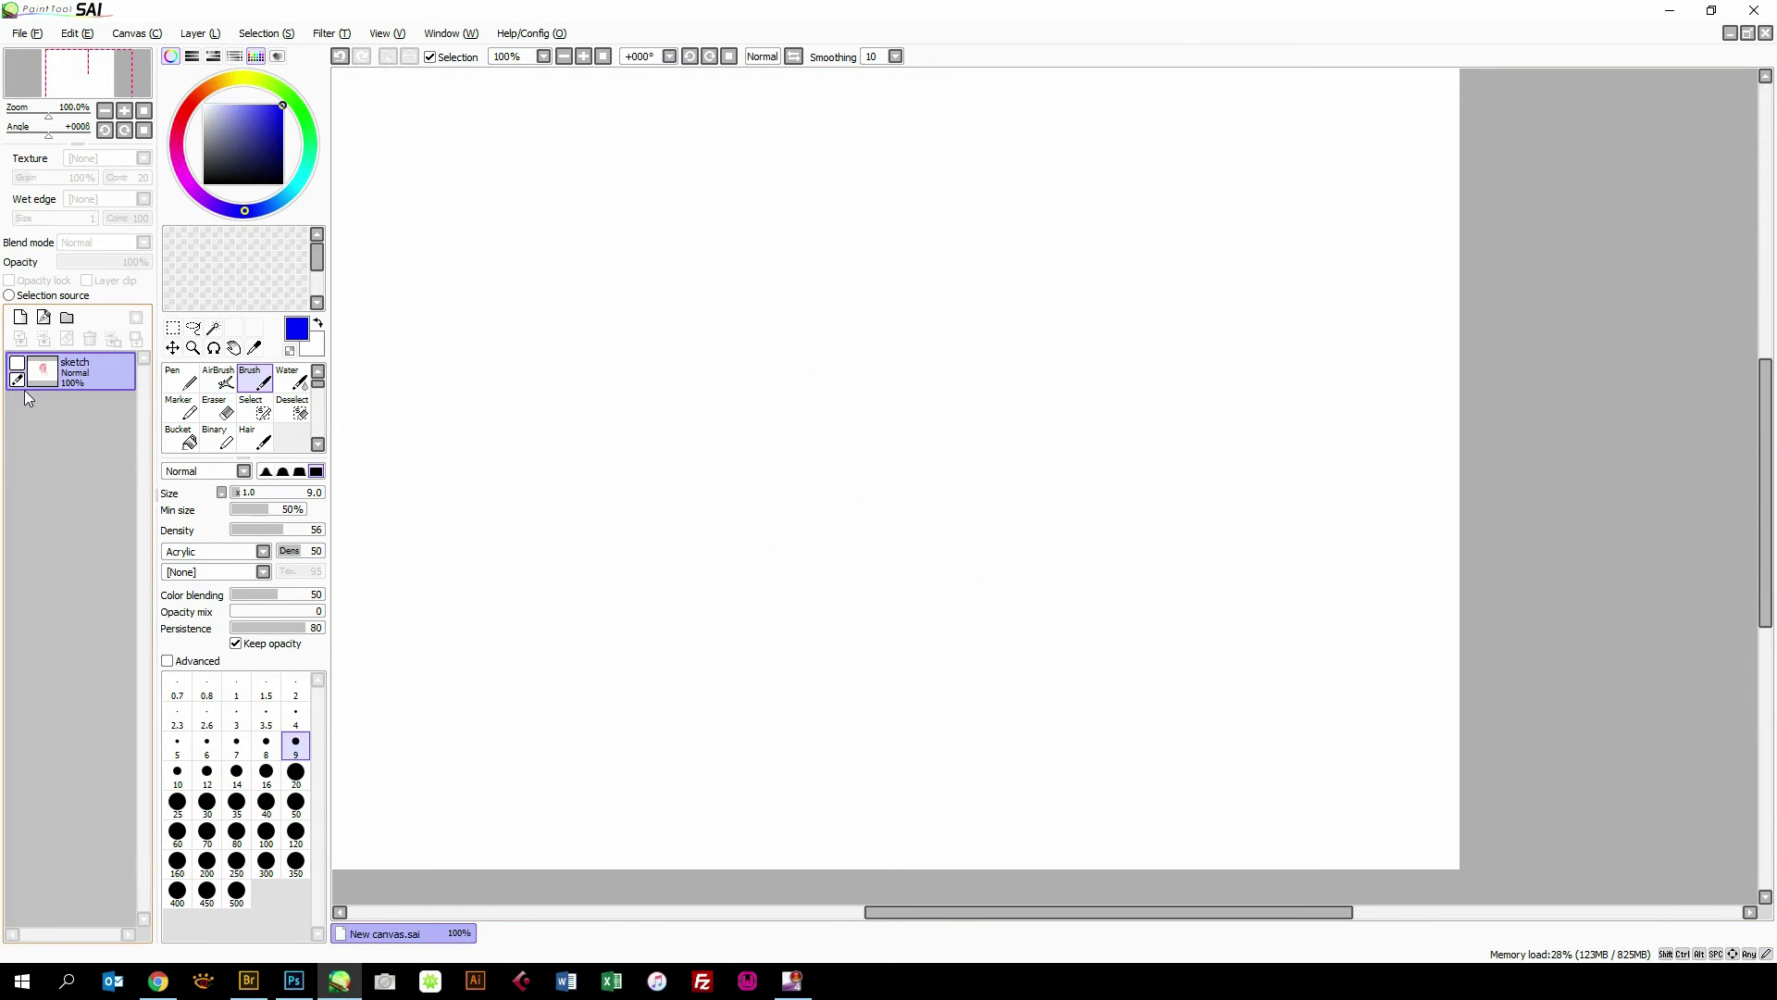
click(17, 363)
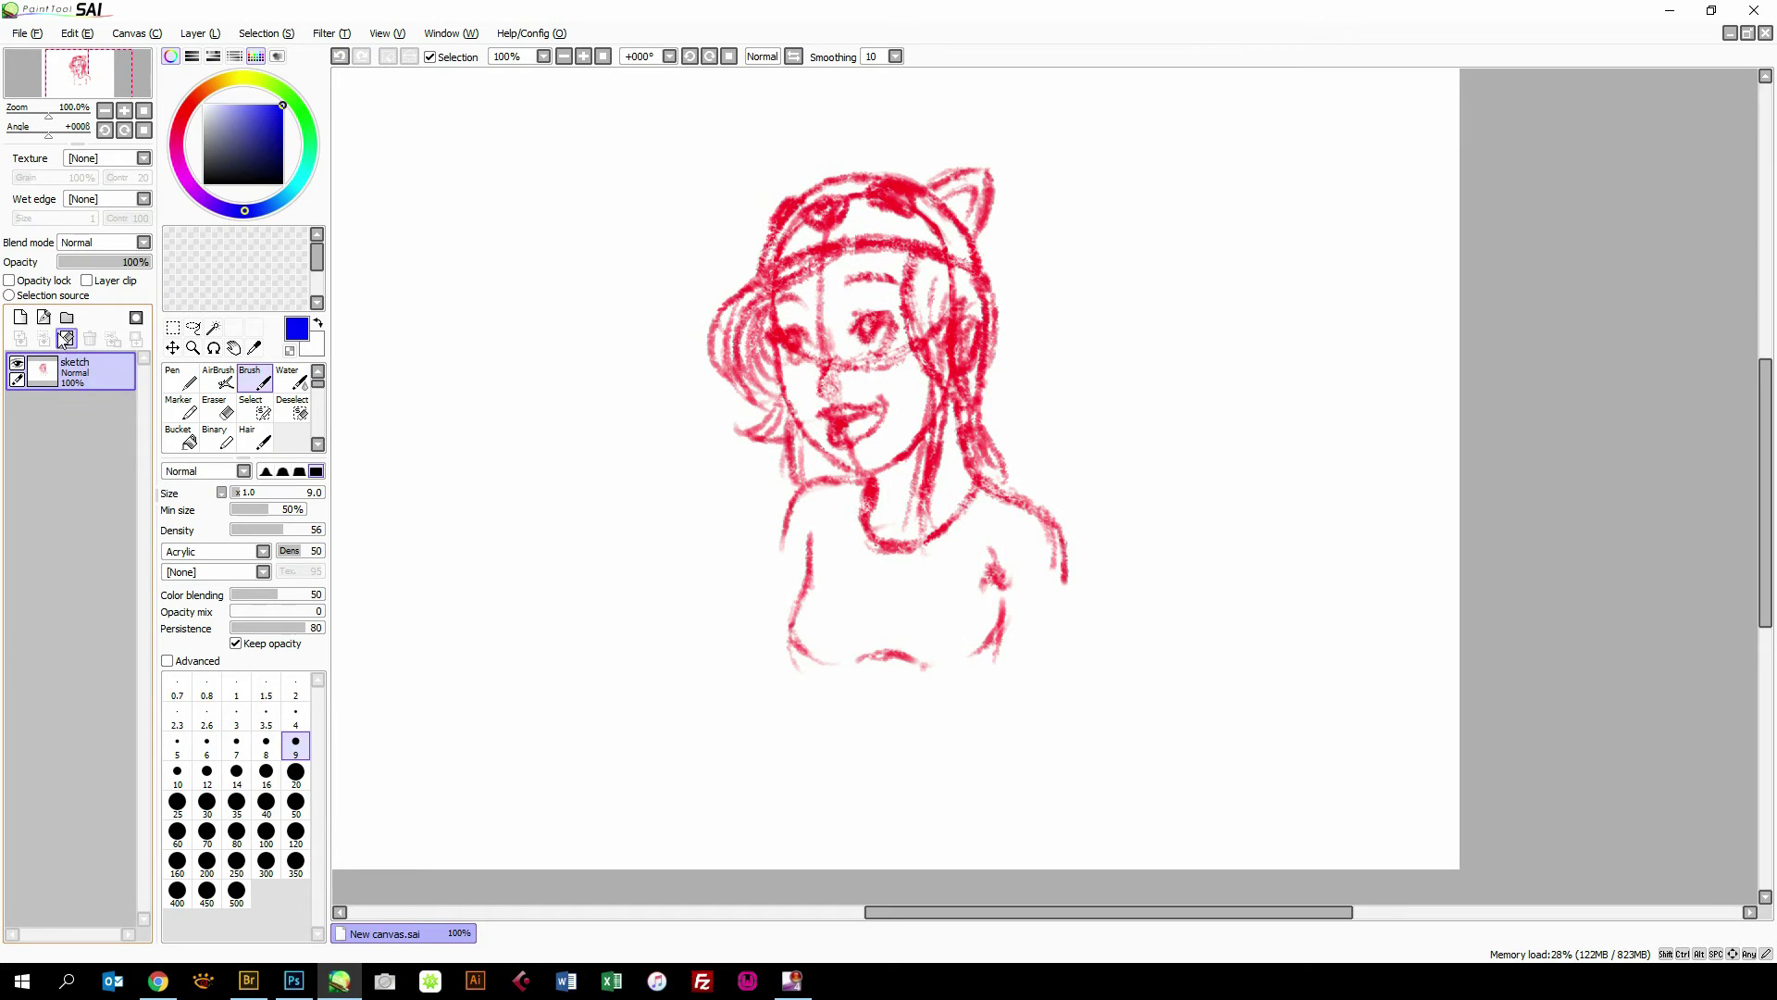
click(106, 263)
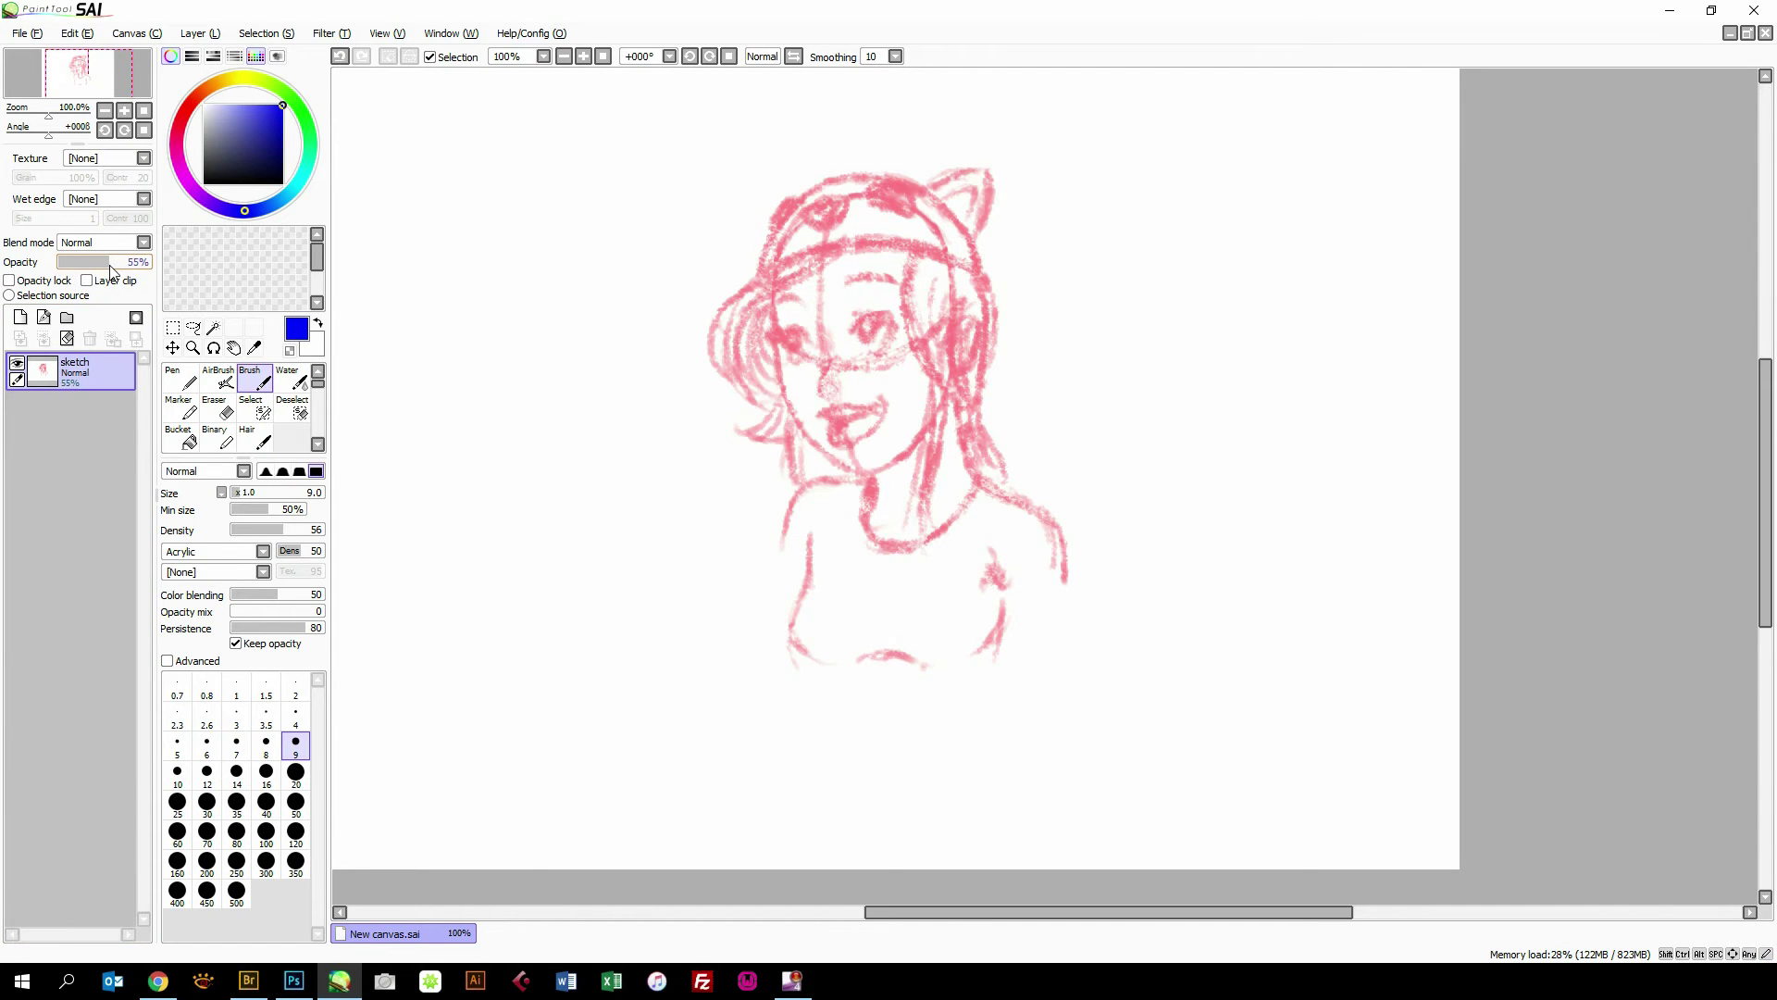
drag(106, 266, 109, 269)
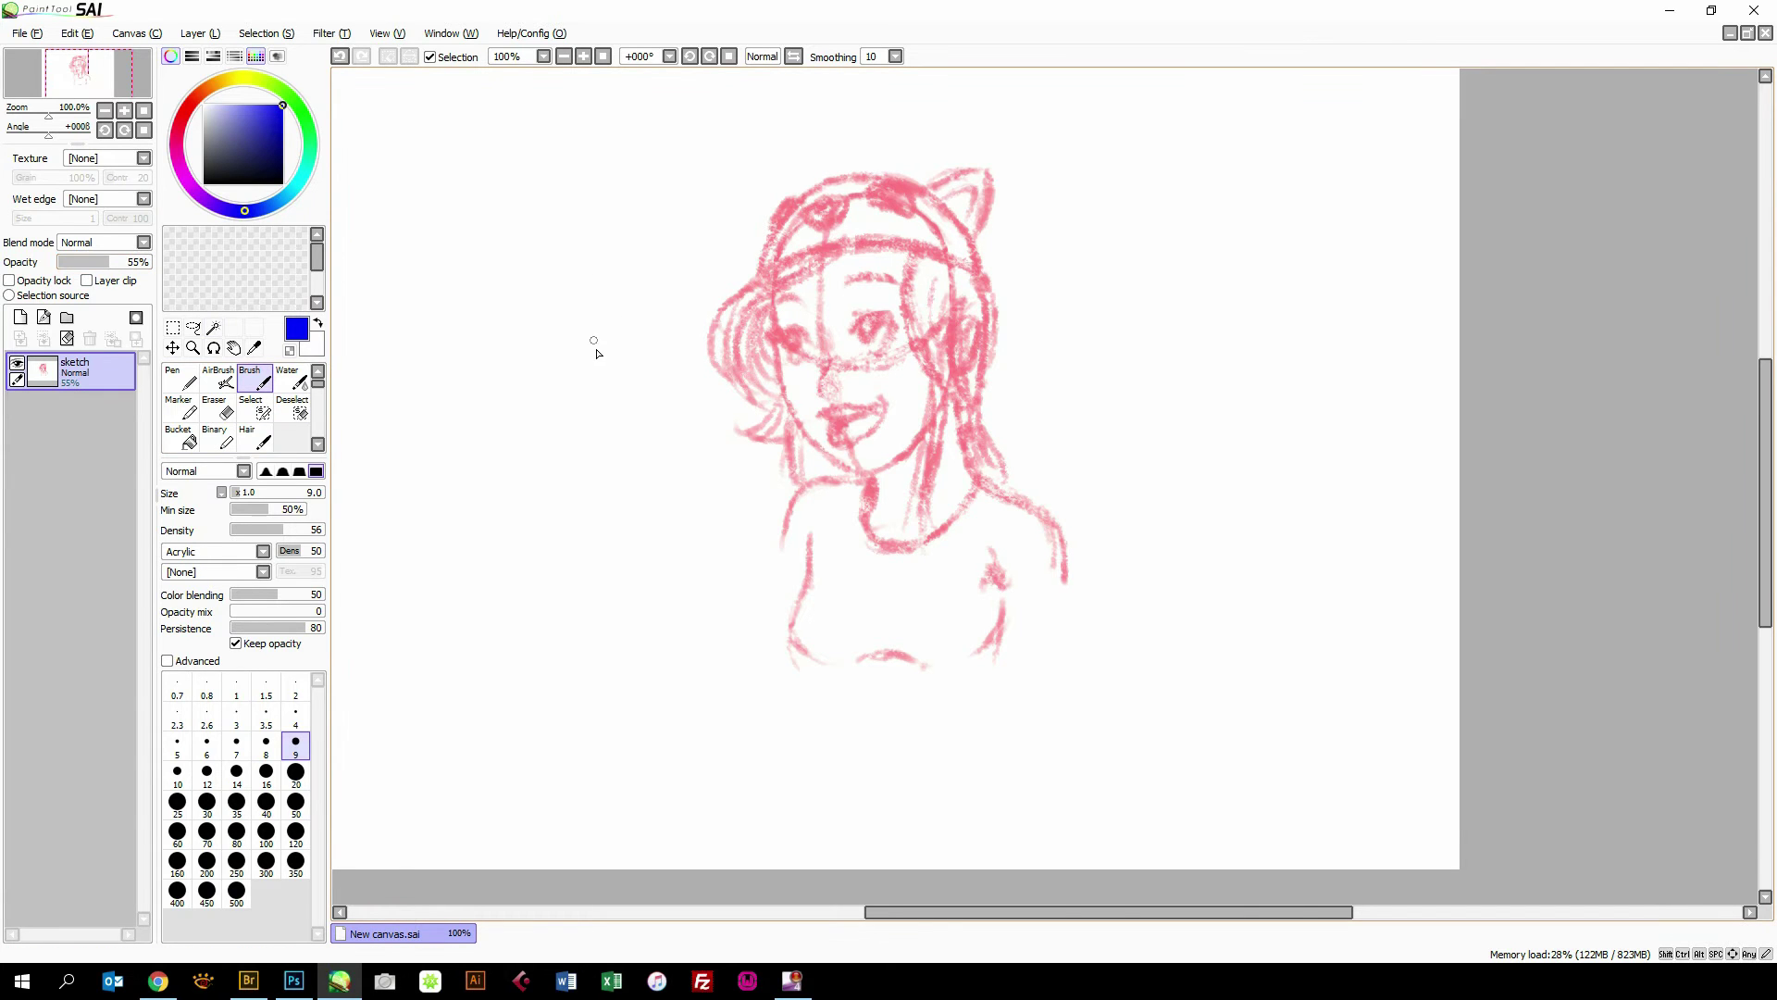
Add vector layer Vector1 and set a black pen at size 3.5.
click(44, 319)
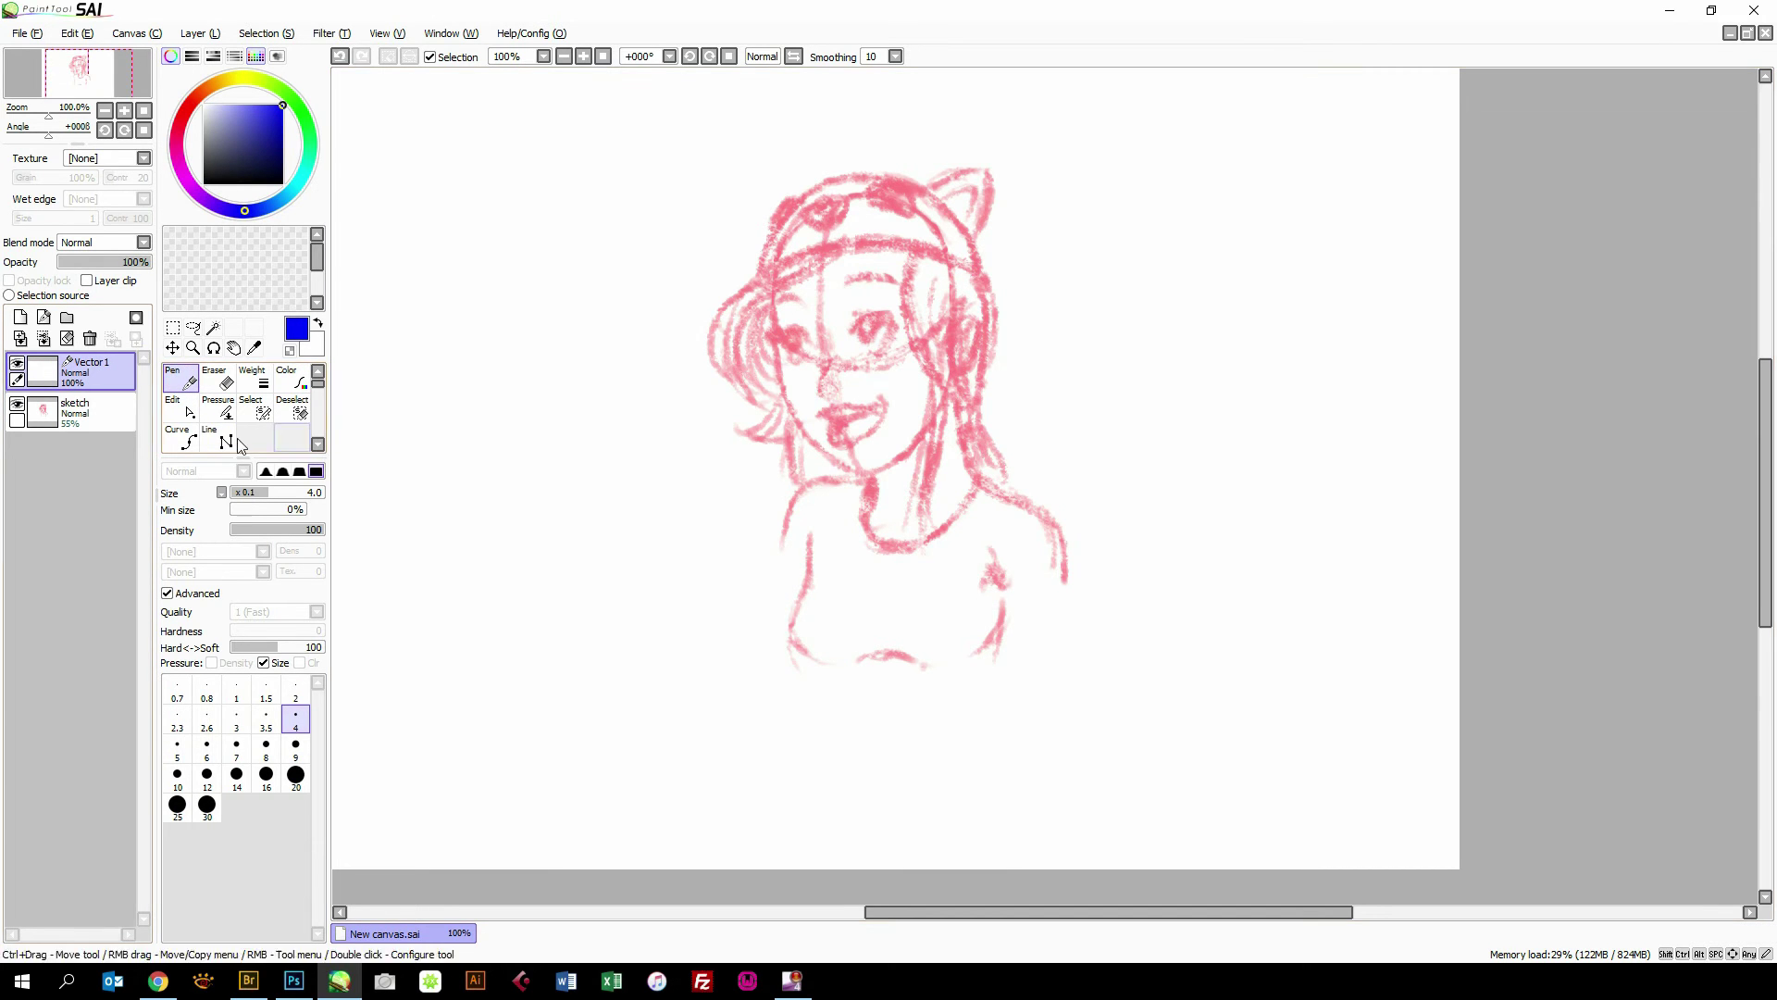
click(103, 407)
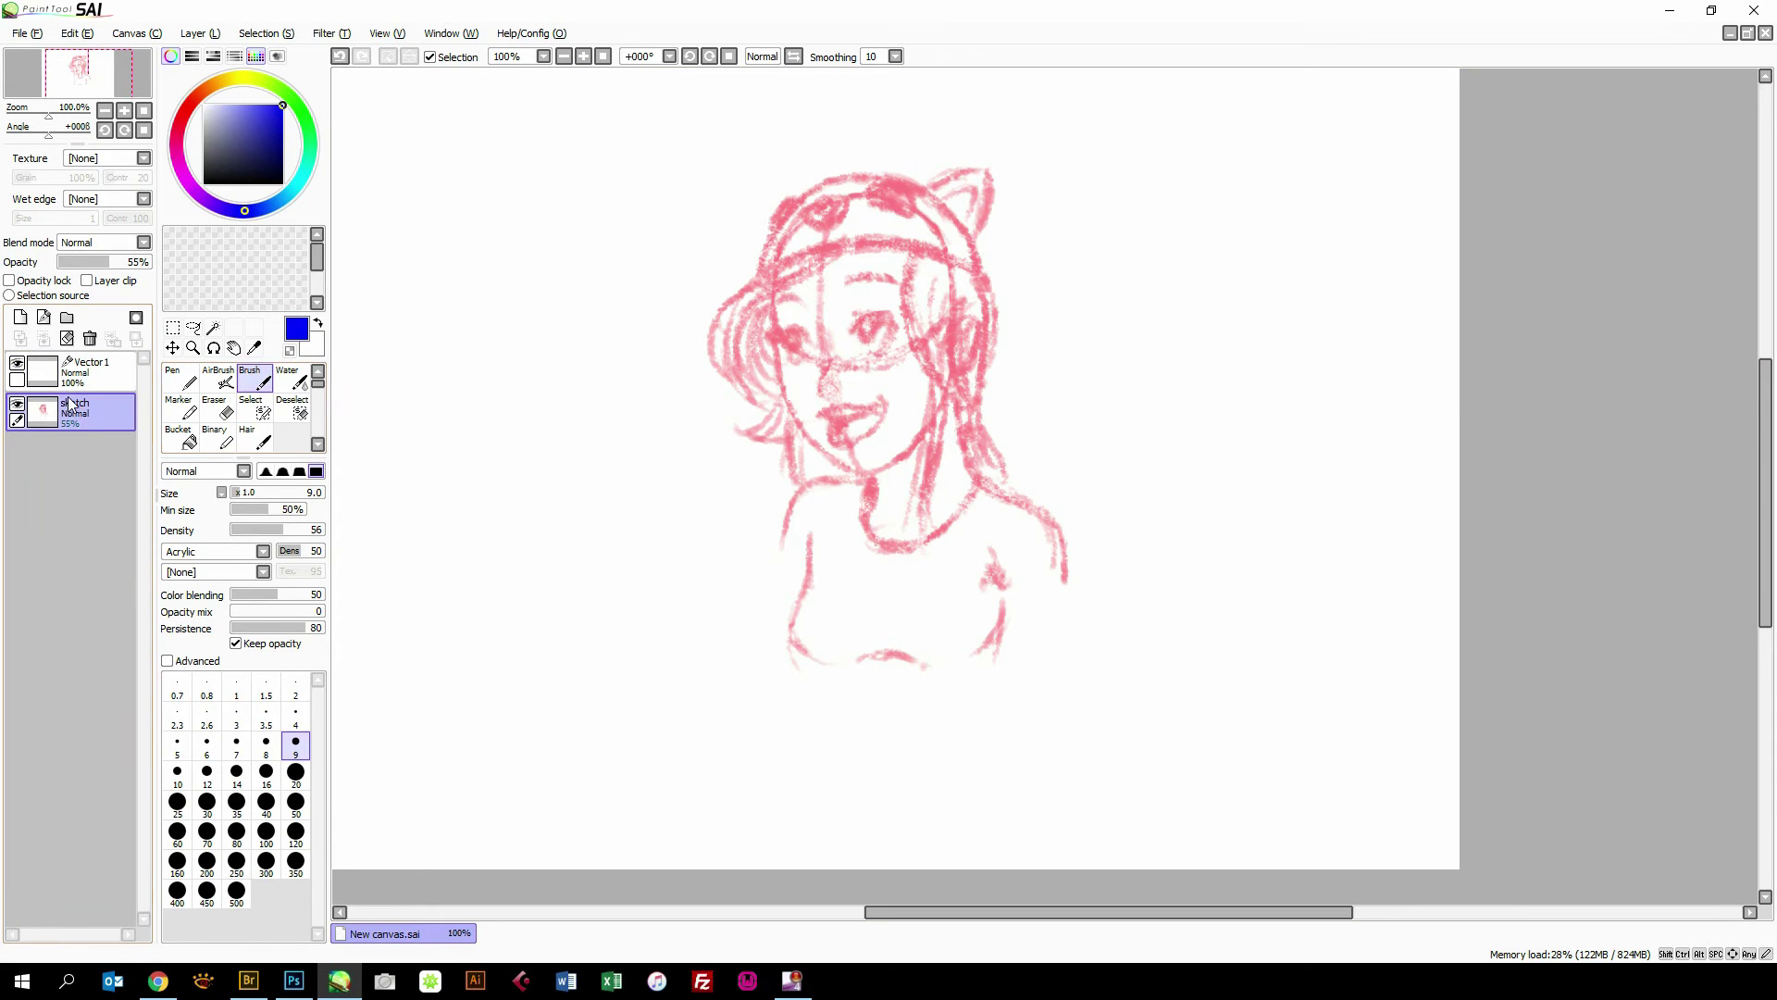
click(109, 369)
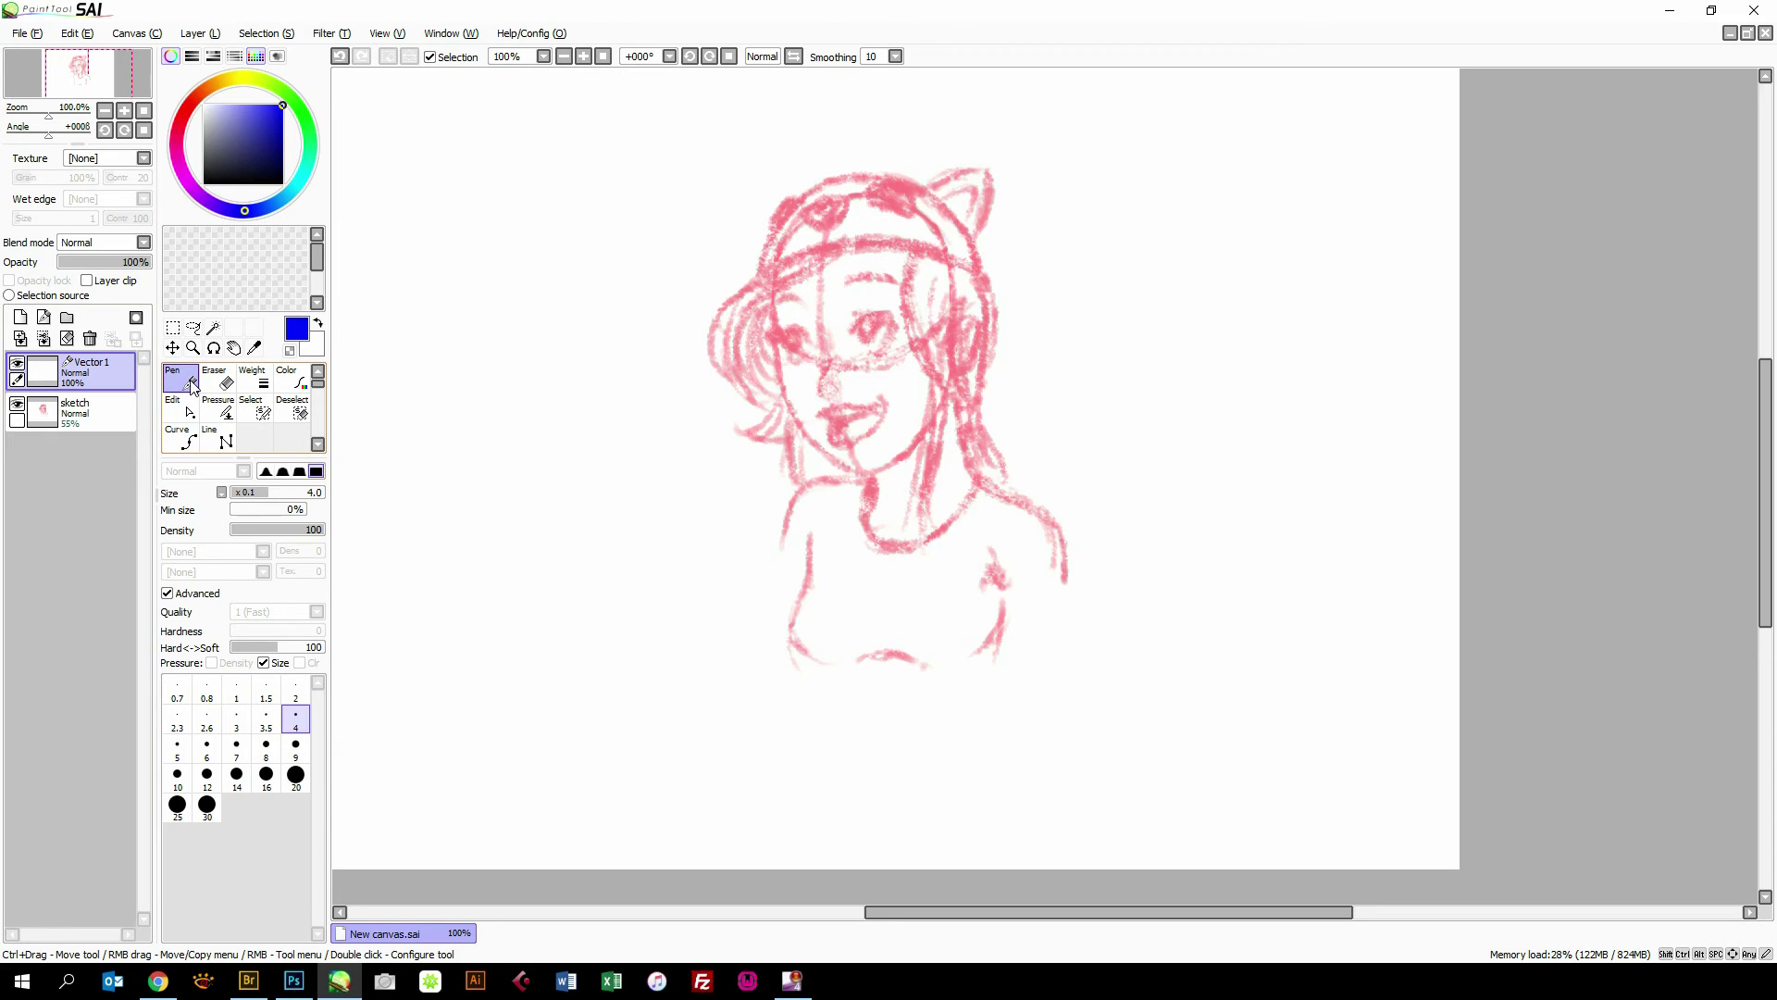
click(202, 747)
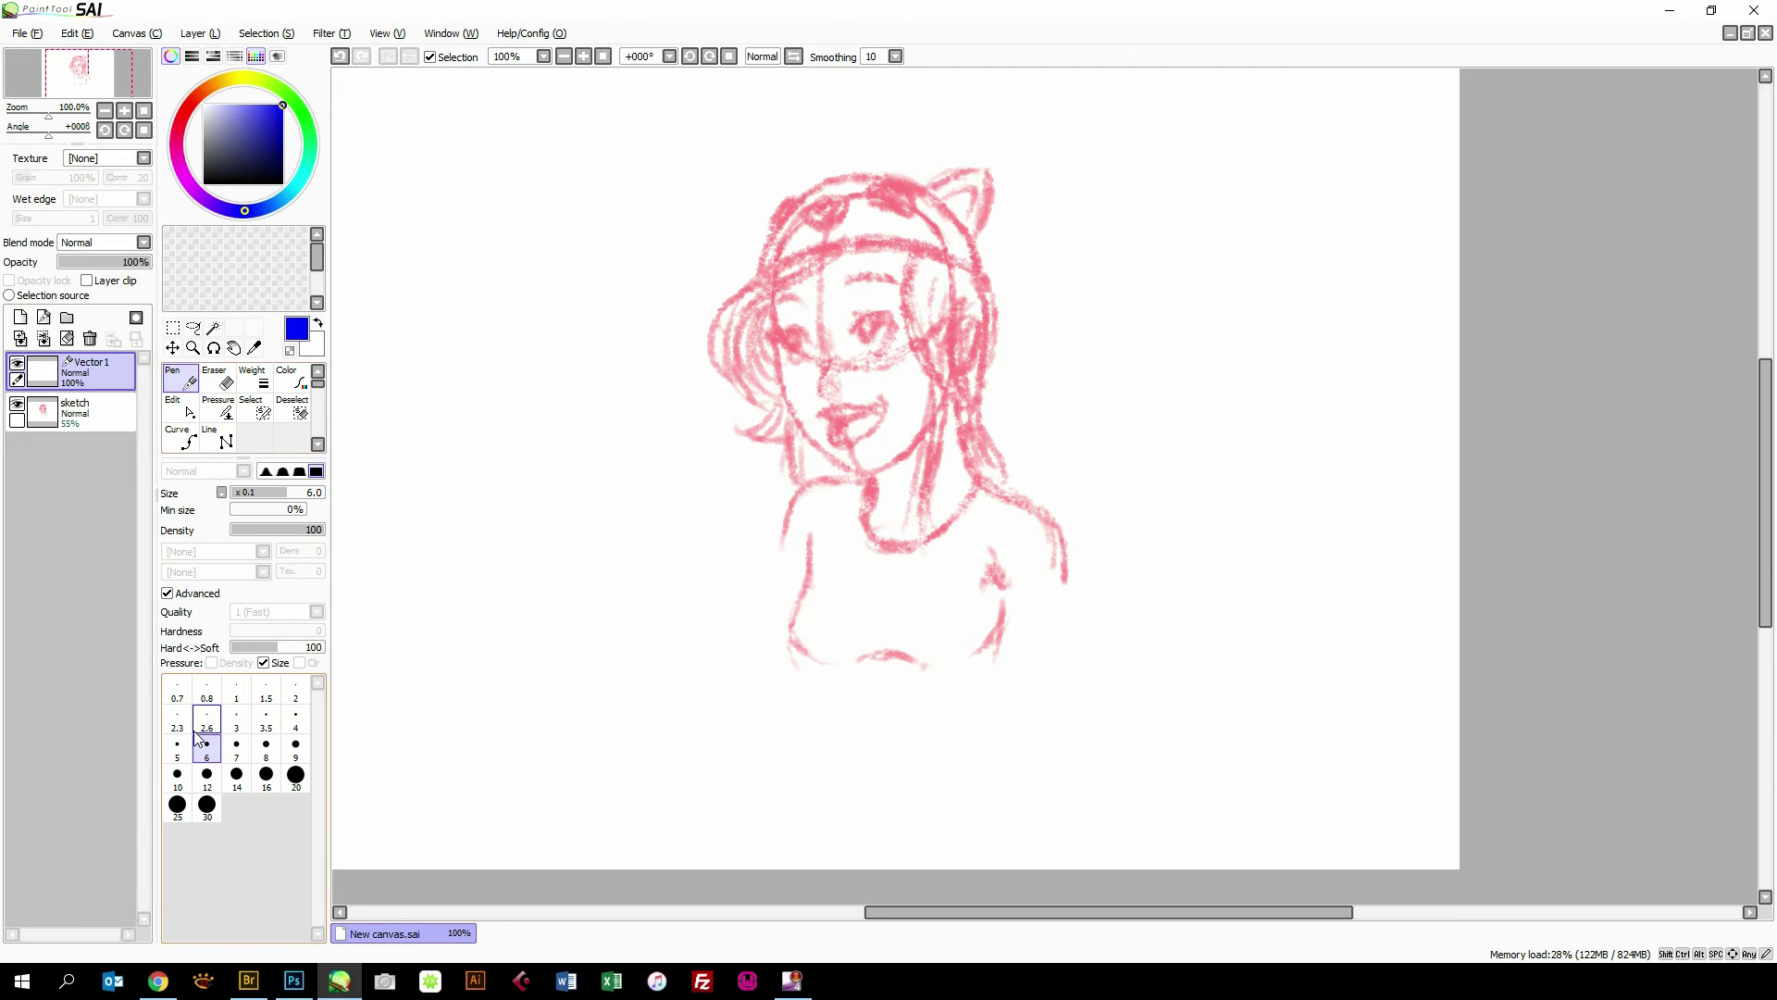
click(266, 720)
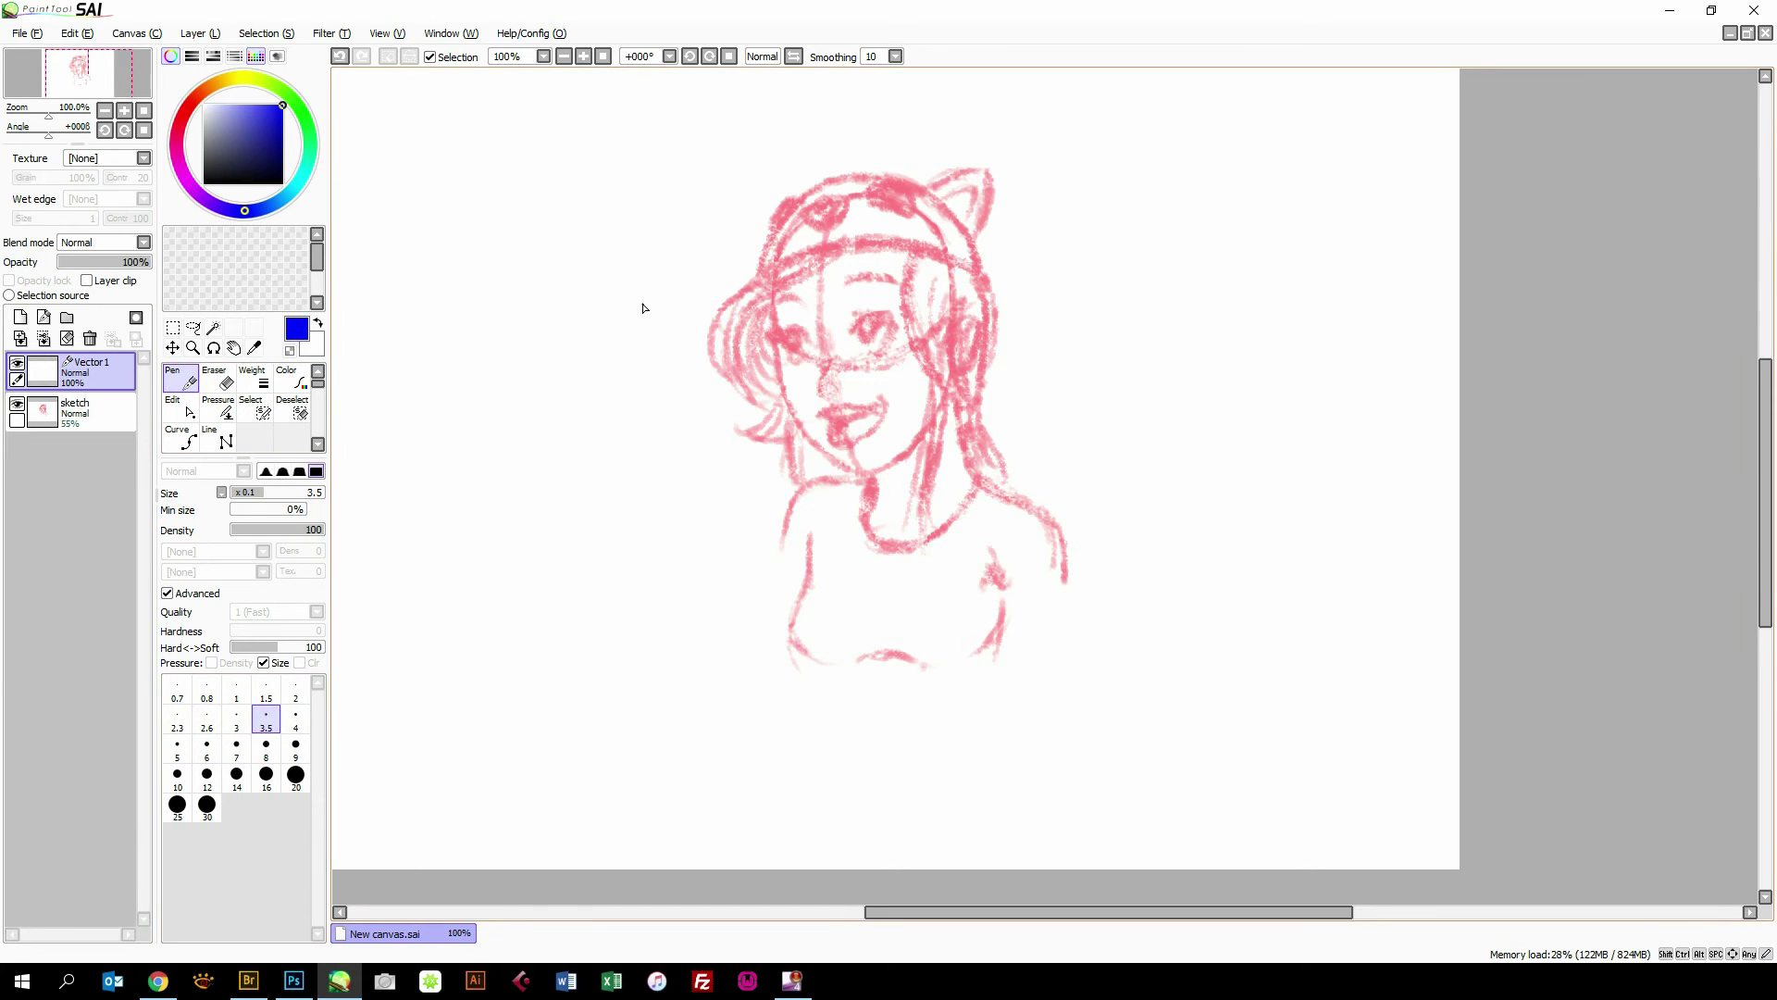
drag(234, 145, 204, 182)
Draw two test black outline strokes on Vector1 and undo both.
drag(656, 350, 617, 785)
key(ctrl+z)
mouse_move(645, 299)
mouse_down()
mouse_move(714, 537)
mouse_move(612, 767)
mouse_move(771, 775)
mouse_up()
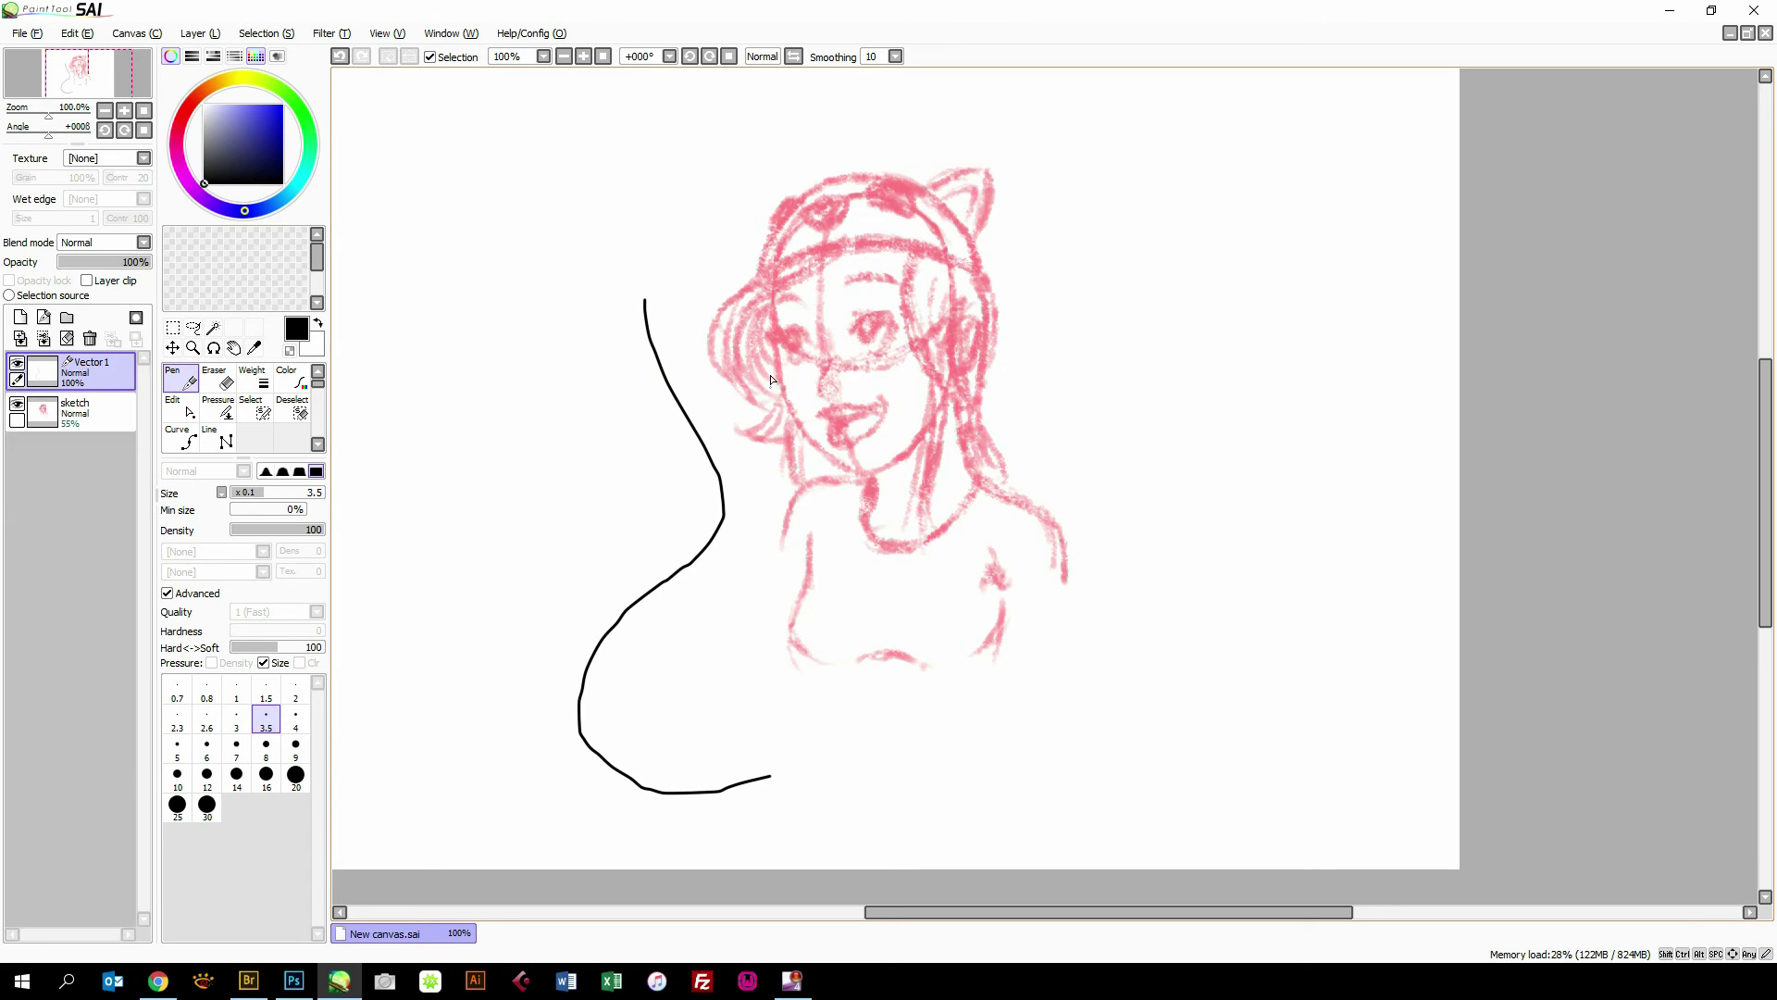
key(ctrl+z)
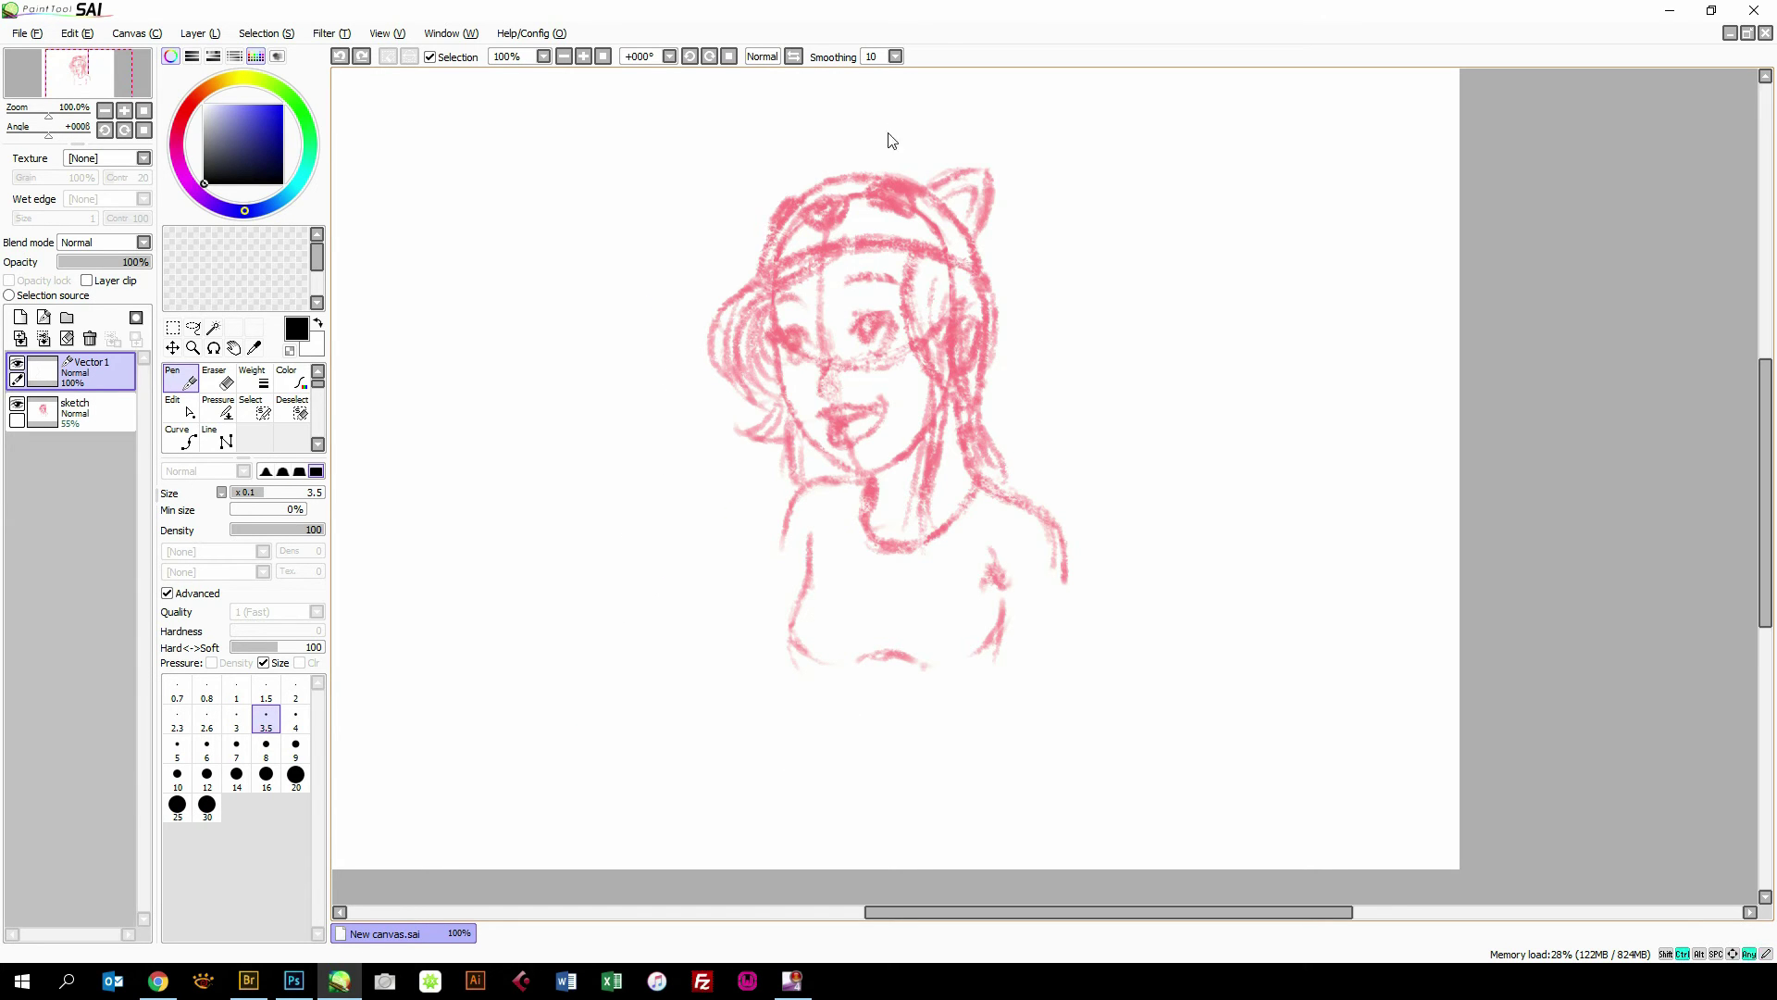
Change the pen's Smoothing setting from 10 to 14.
click(897, 57)
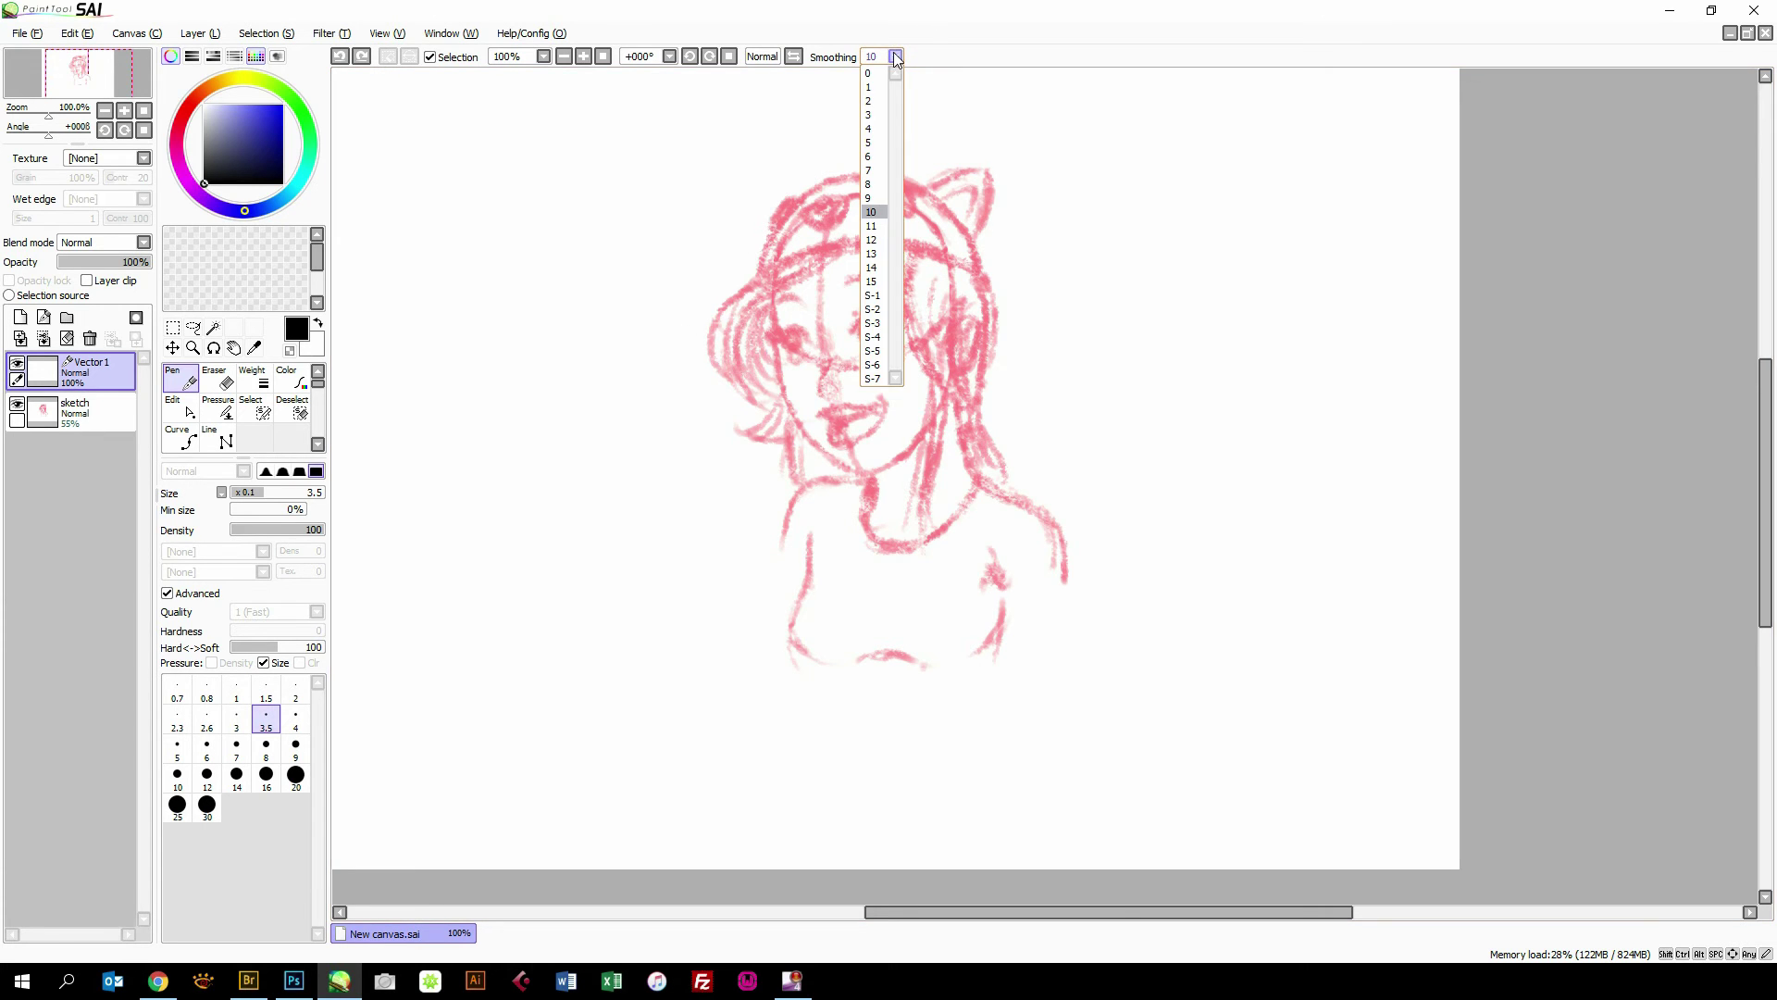
click(872, 269)
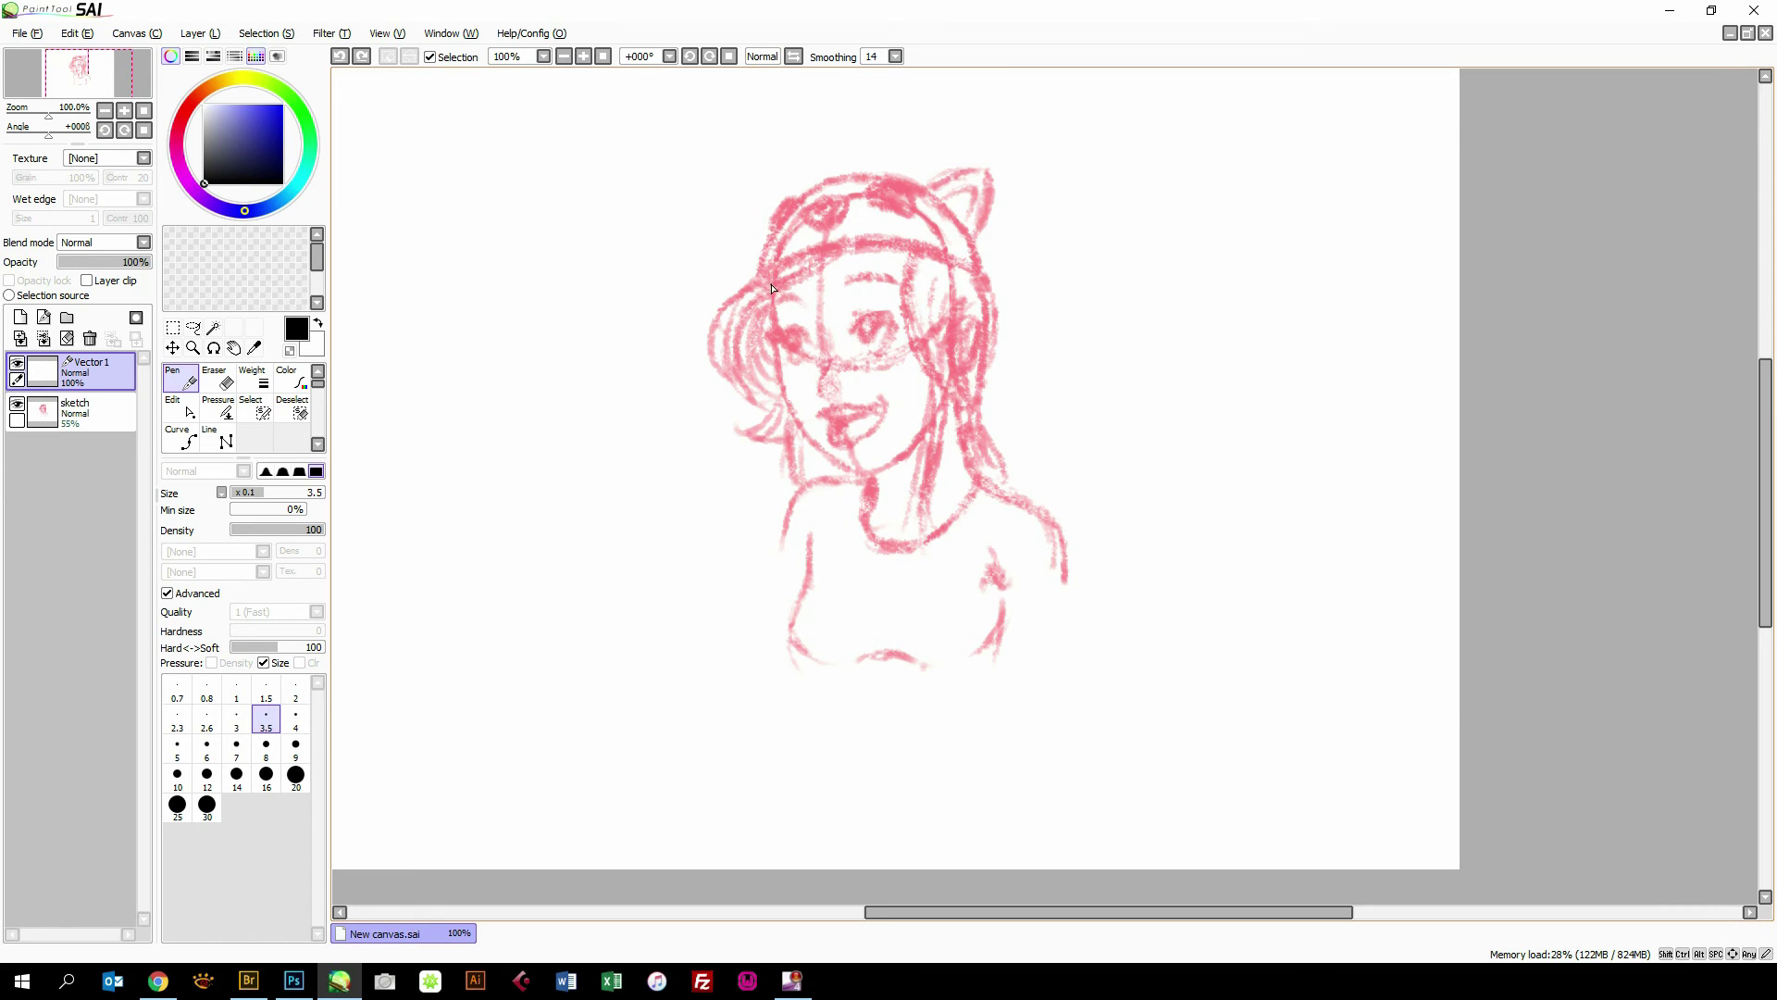
Ink the black jaw line from hairline around the chin and up the right side, zooming to 300%.
mouse_move(773, 289)
mouse_down()
mouse_move(788, 417)
mouse_move(851, 481)
mouse_move(905, 465)
mouse_move(952, 395)
mouse_up()
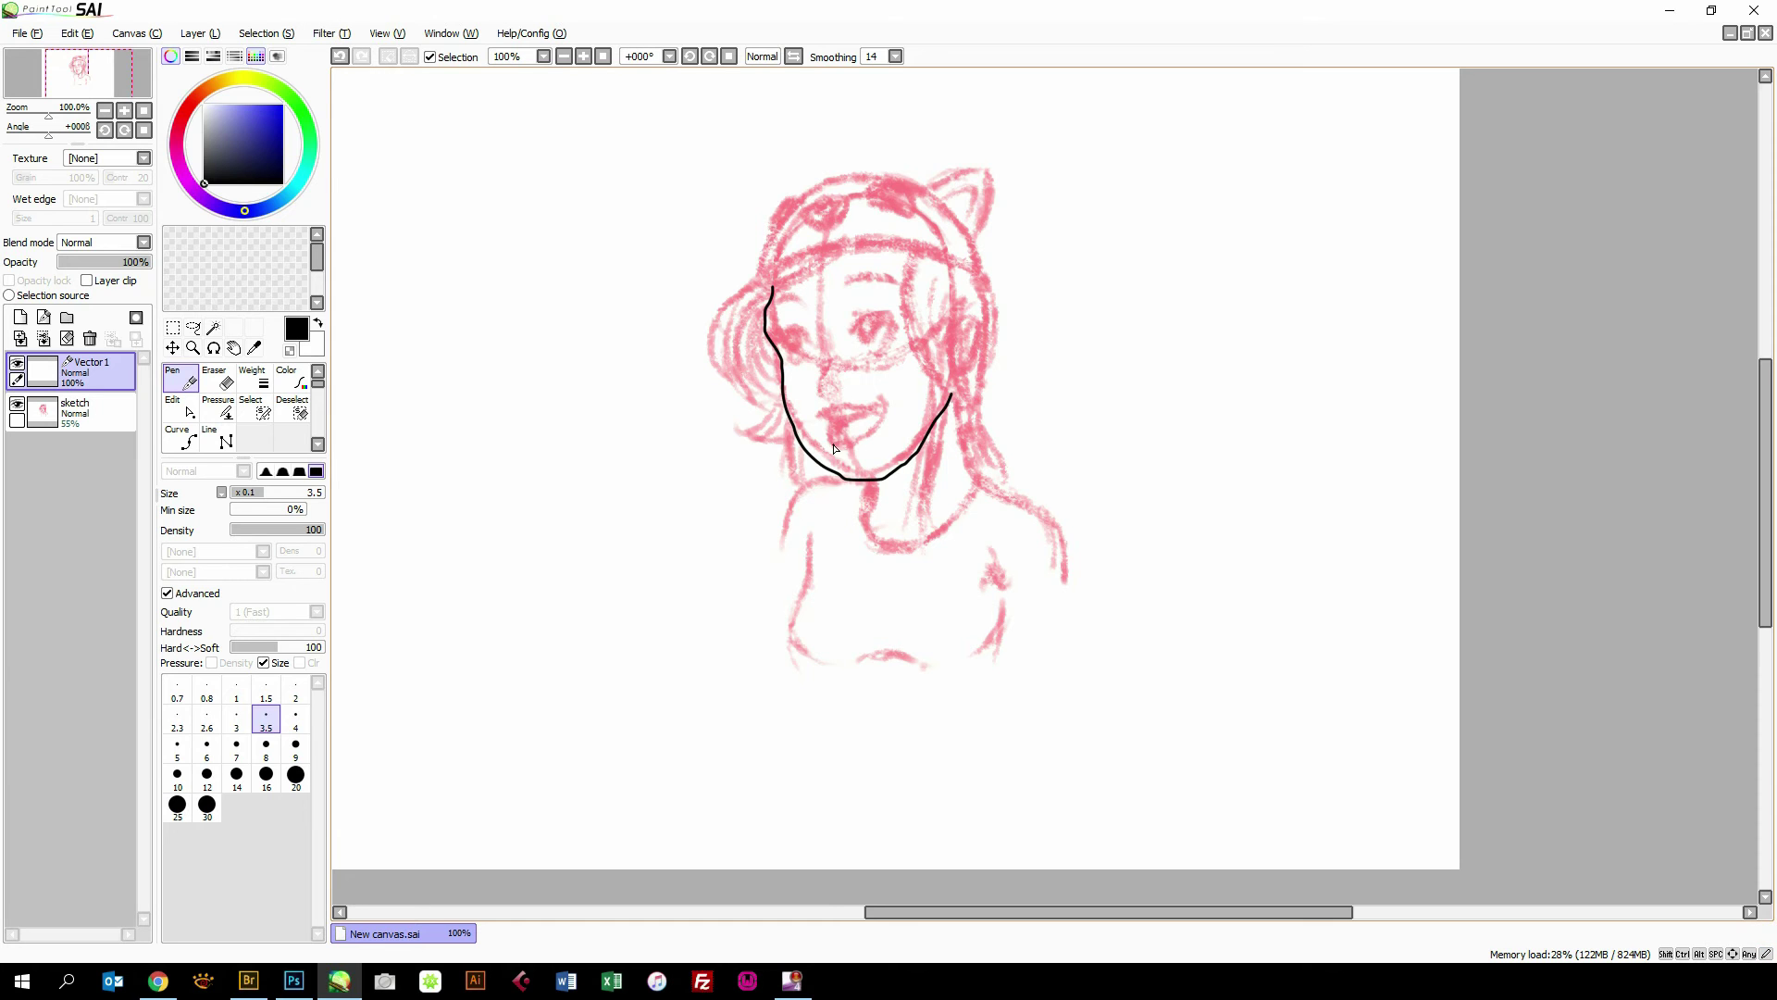
key(ctrl+z)
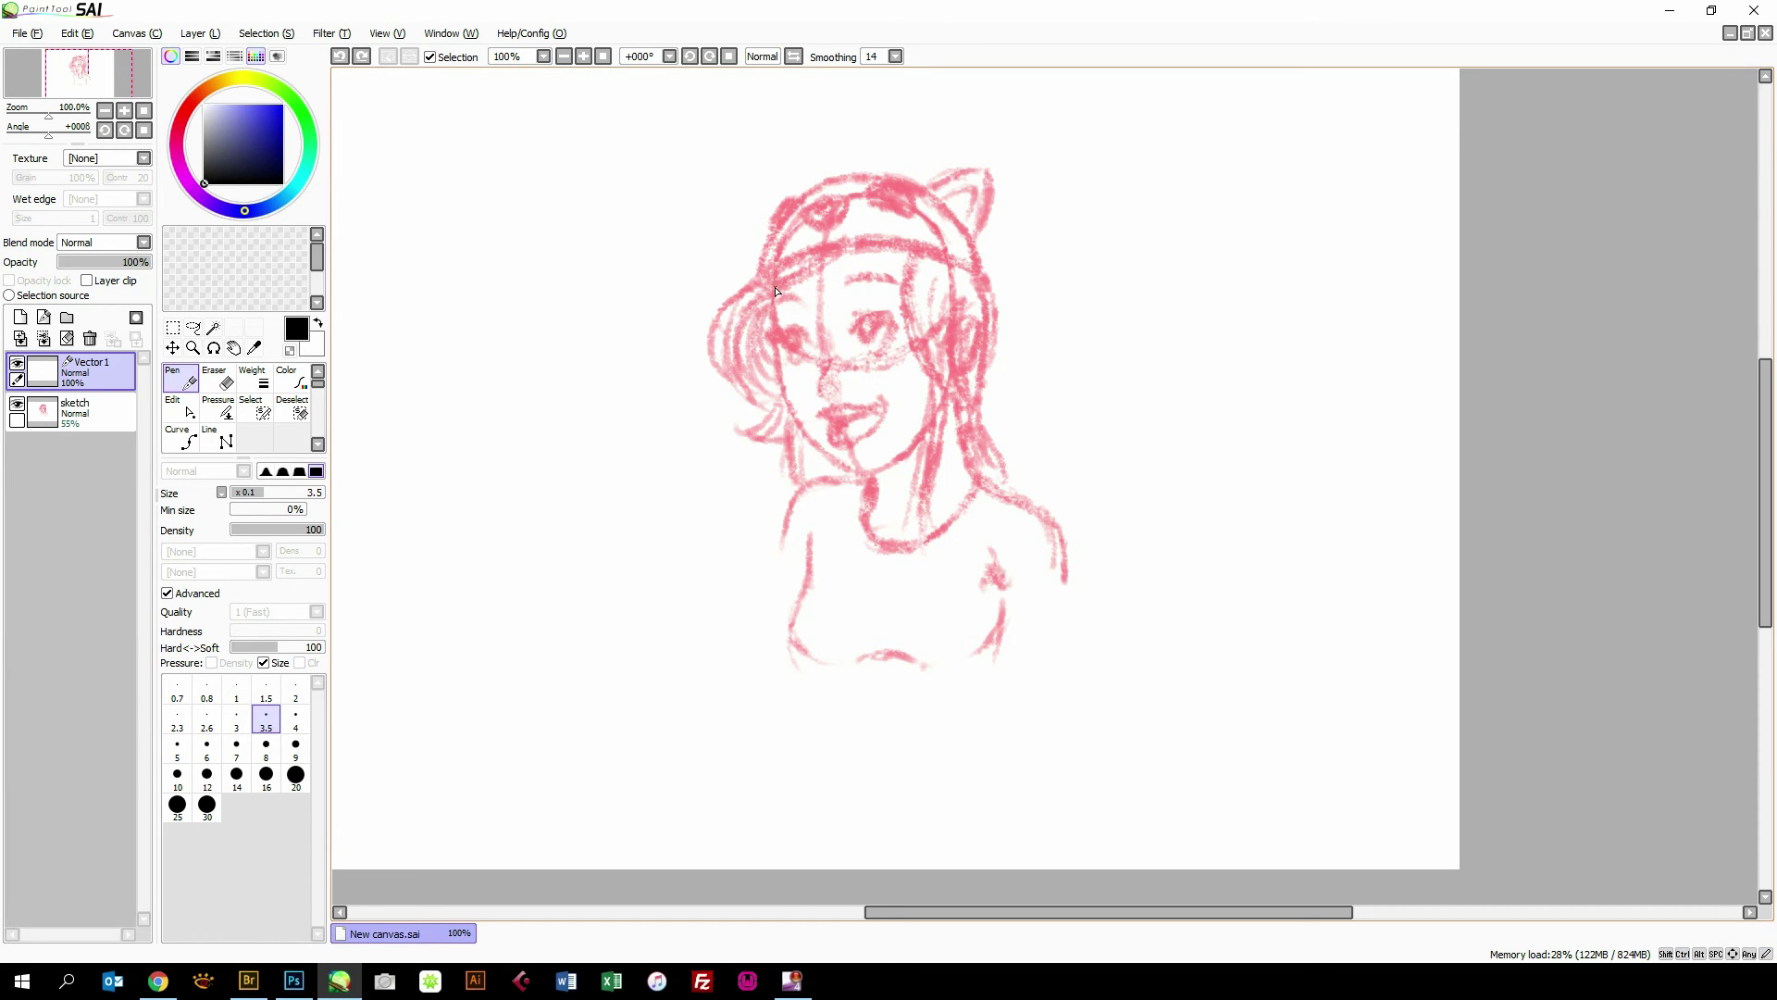
drag(774, 291, 774, 322)
mouse_move(787, 387)
mouse_down()
mouse_move(851, 467)
mouse_move(886, 464)
mouse_move(955, 381)
mouse_up()
scroll(789, 333, up, 3)
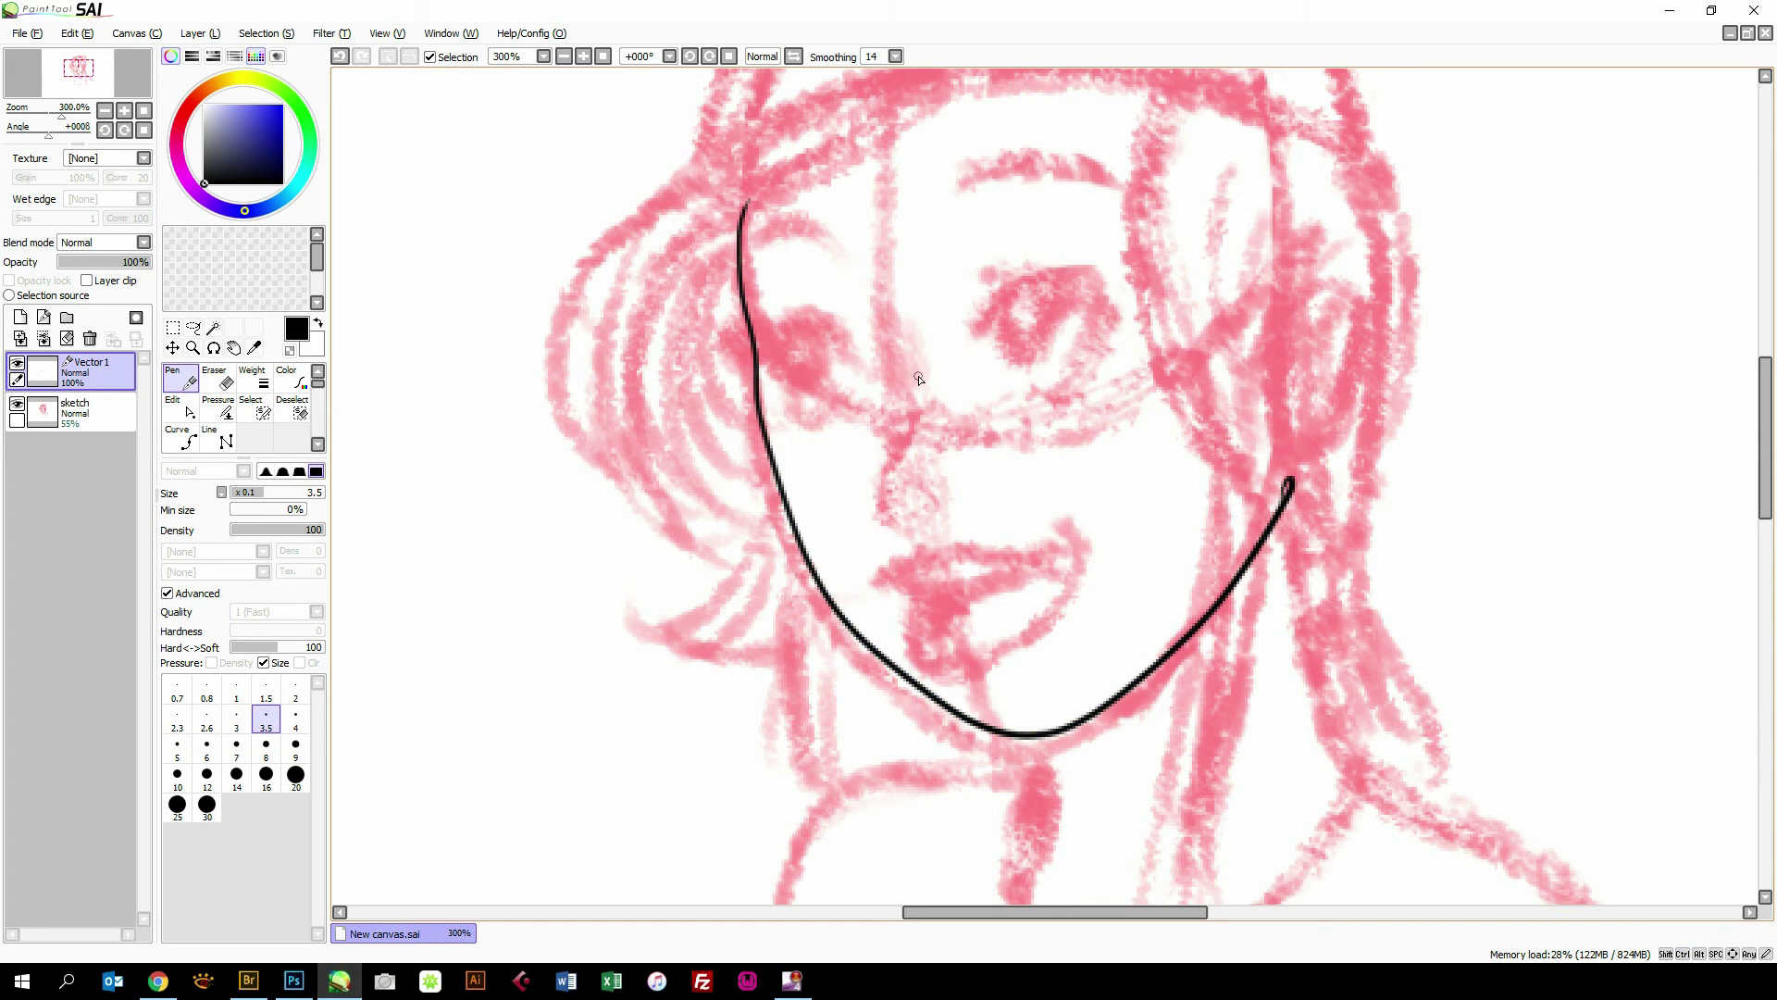
Delete extra points at the jaw line's right end and reposition it for a cleaner curve.
key(alt)
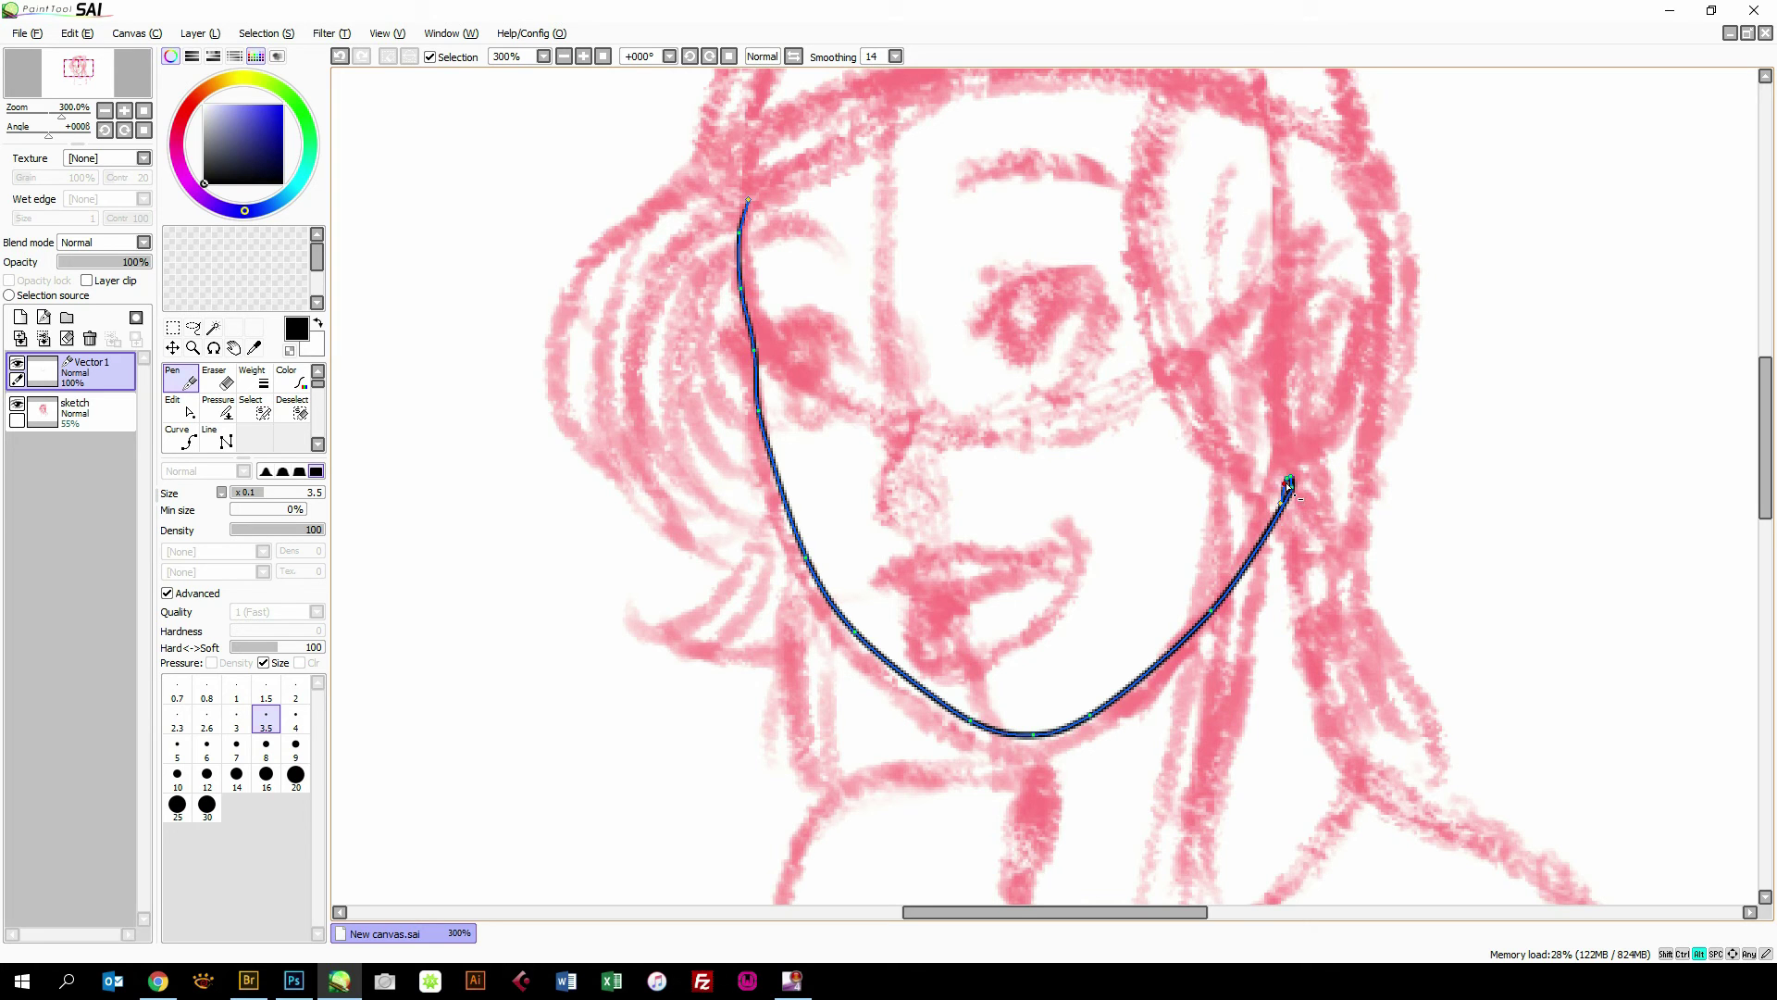
alt+click(1287, 483)
alt+click(1290, 476)
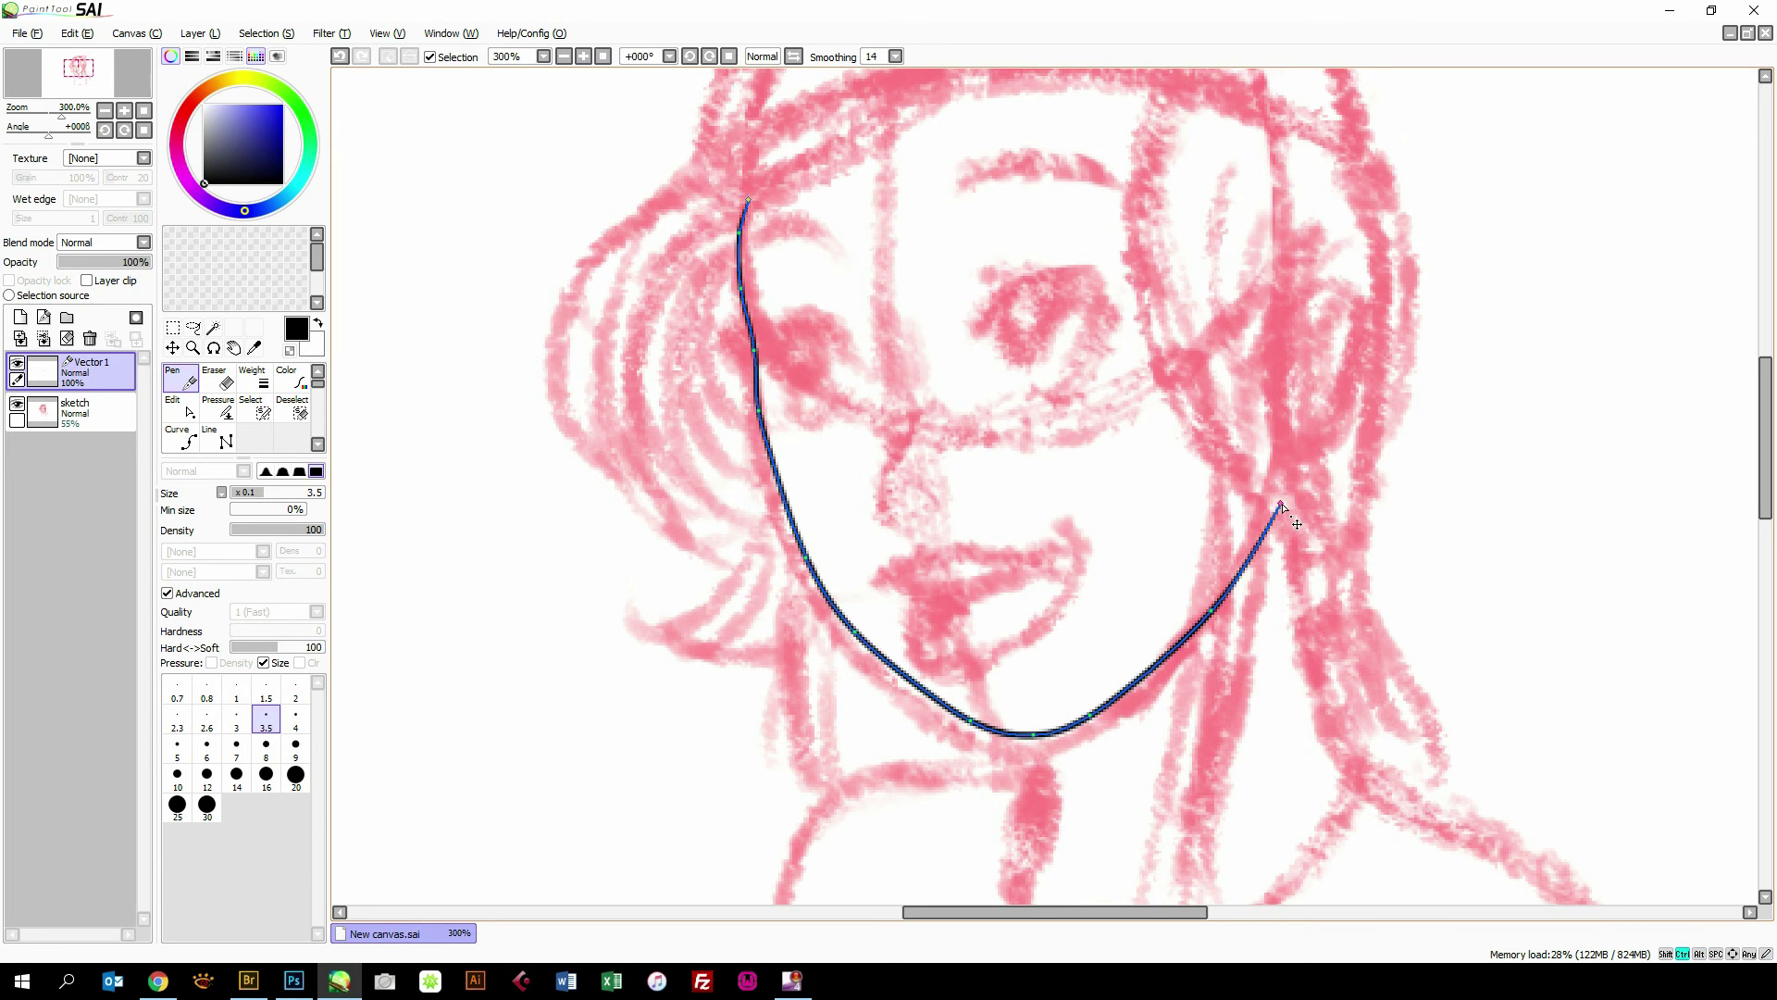
drag(1285, 505, 1296, 490)
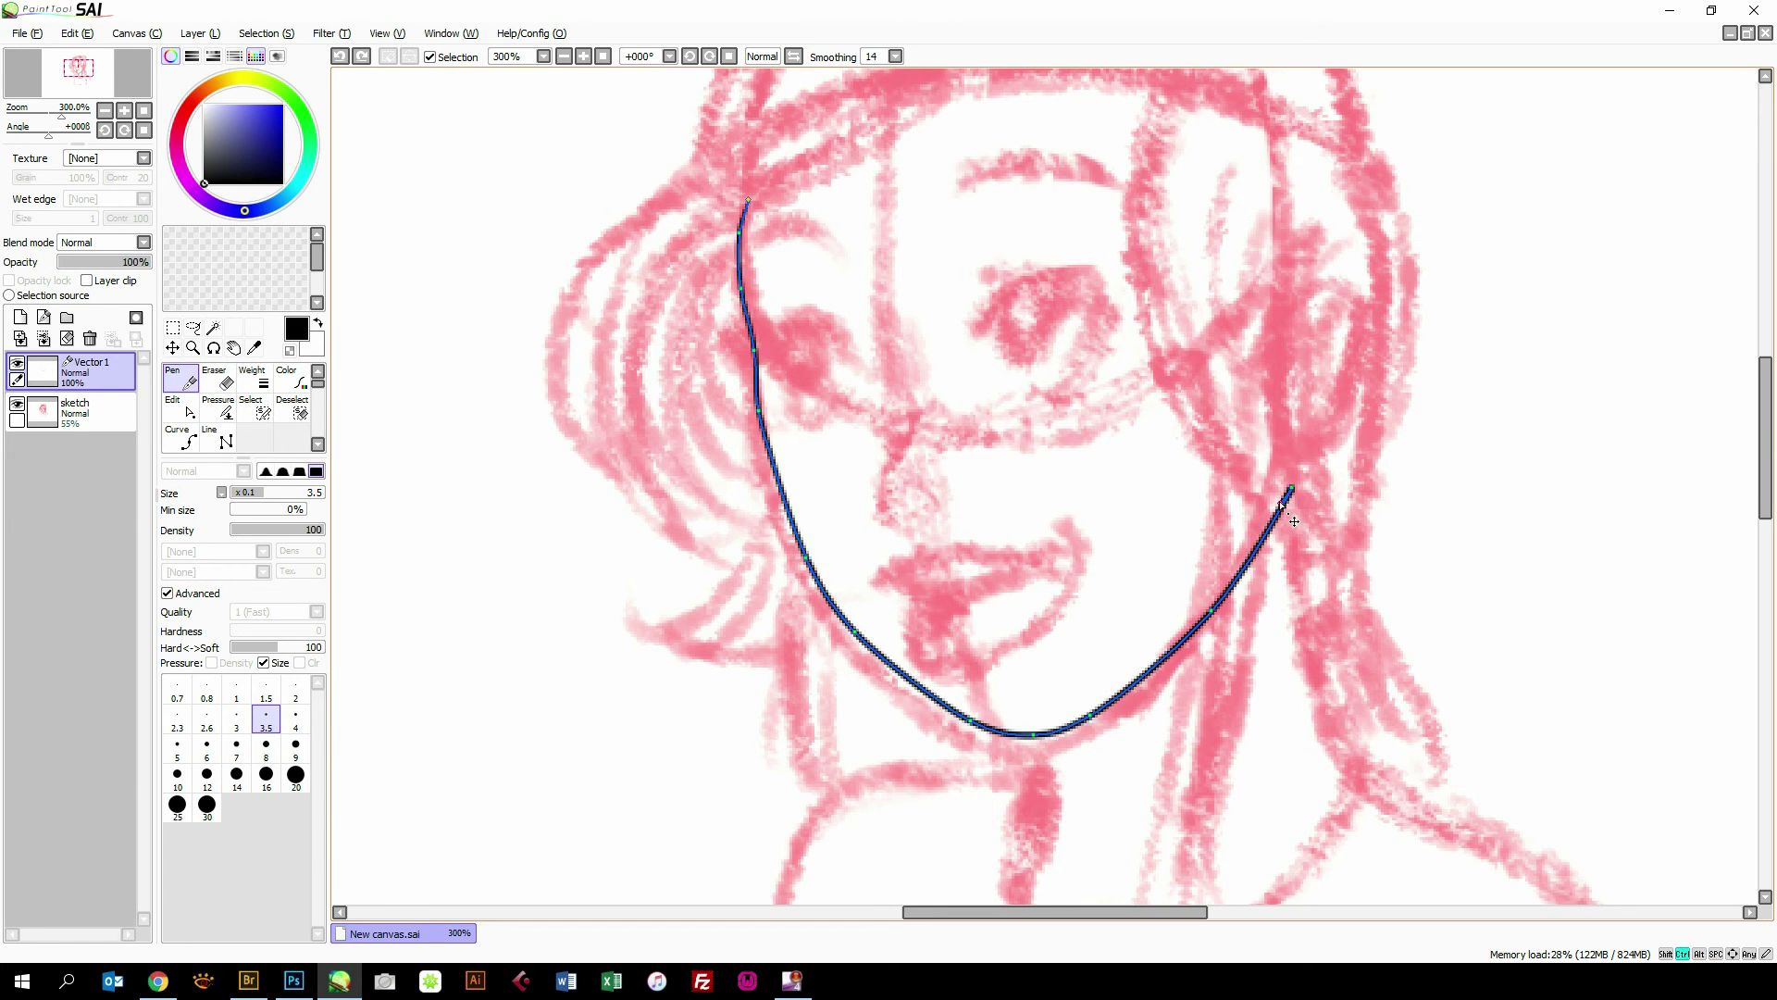
mouse_move(1277, 501)
mouse_down()
mouse_move(1230, 482)
mouse_move(1276, 494)
mouse_up()
drag(1241, 558, 1246, 561)
mouse_move(1273, 502)
mouse_down()
mouse_move(1281, 560)
mouse_move(1286, 511)
mouse_move(1267, 501)
mouse_up()
drag(1093, 719, 1099, 732)
drag(1213, 618, 1182, 650)
drag(1249, 564, 1239, 570)
Reshape the left jaw and chin control points for a rounder curve, then zoom out to 200%.
key(ctrl)
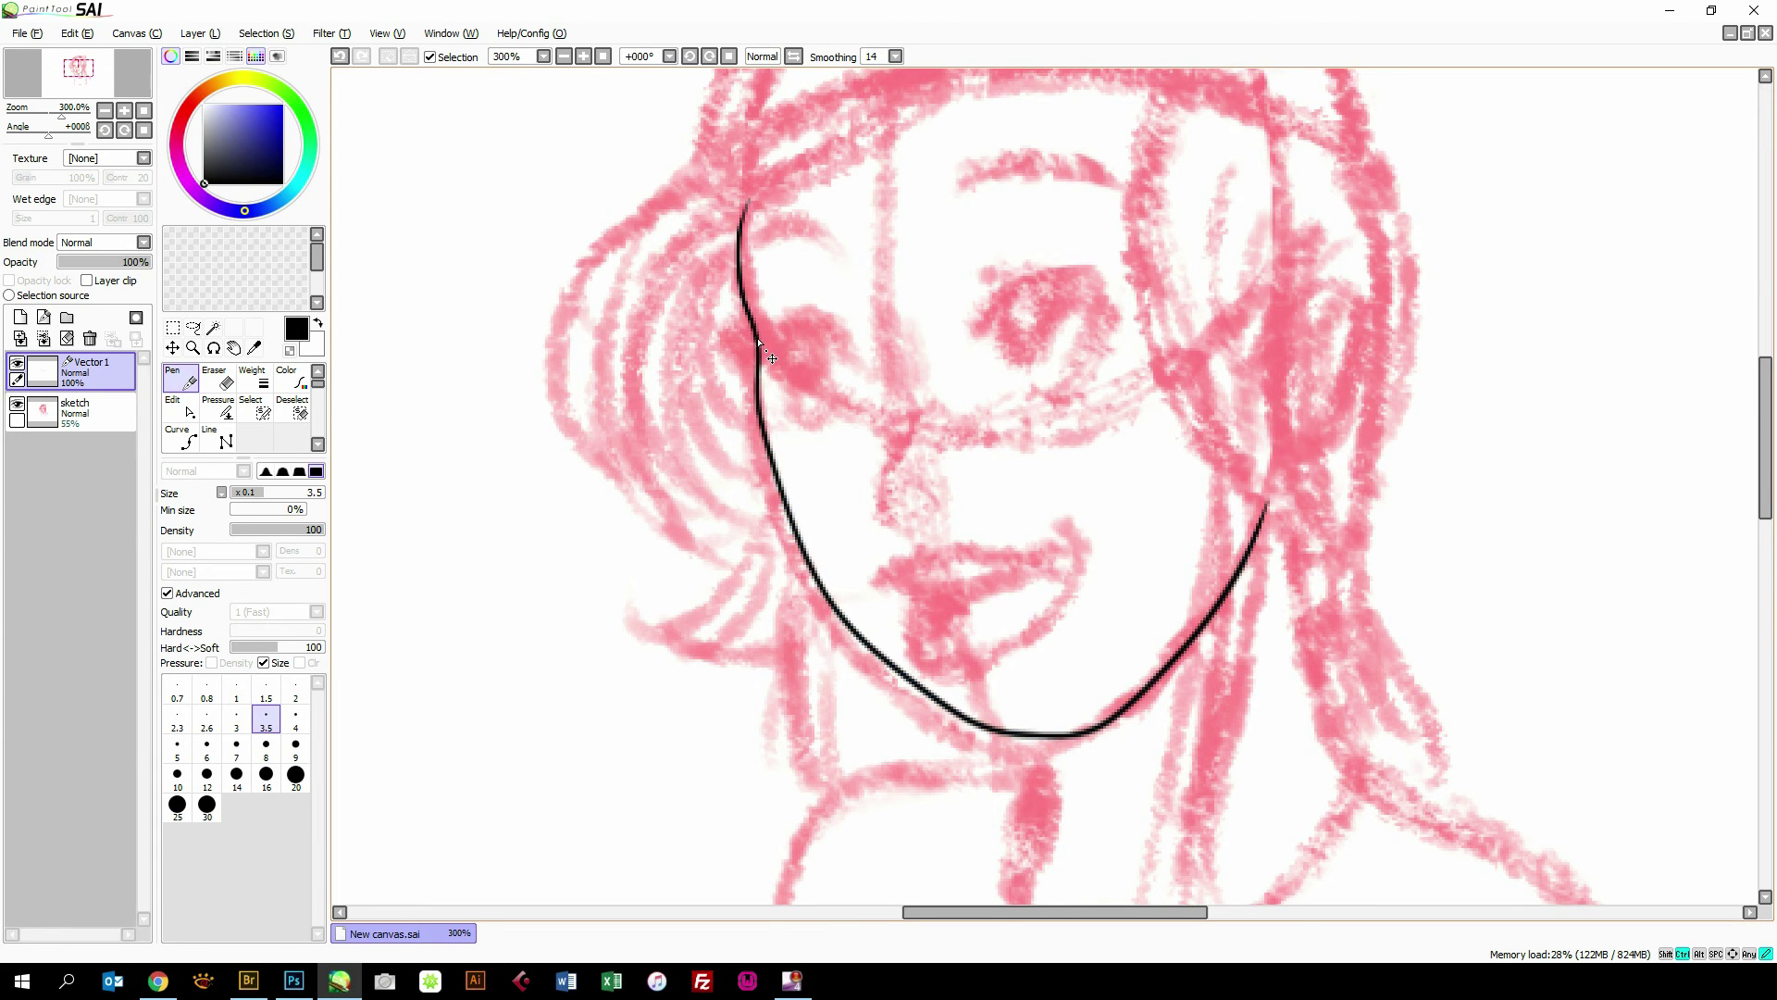
key(ctrl)
drag(746, 288, 747, 290)
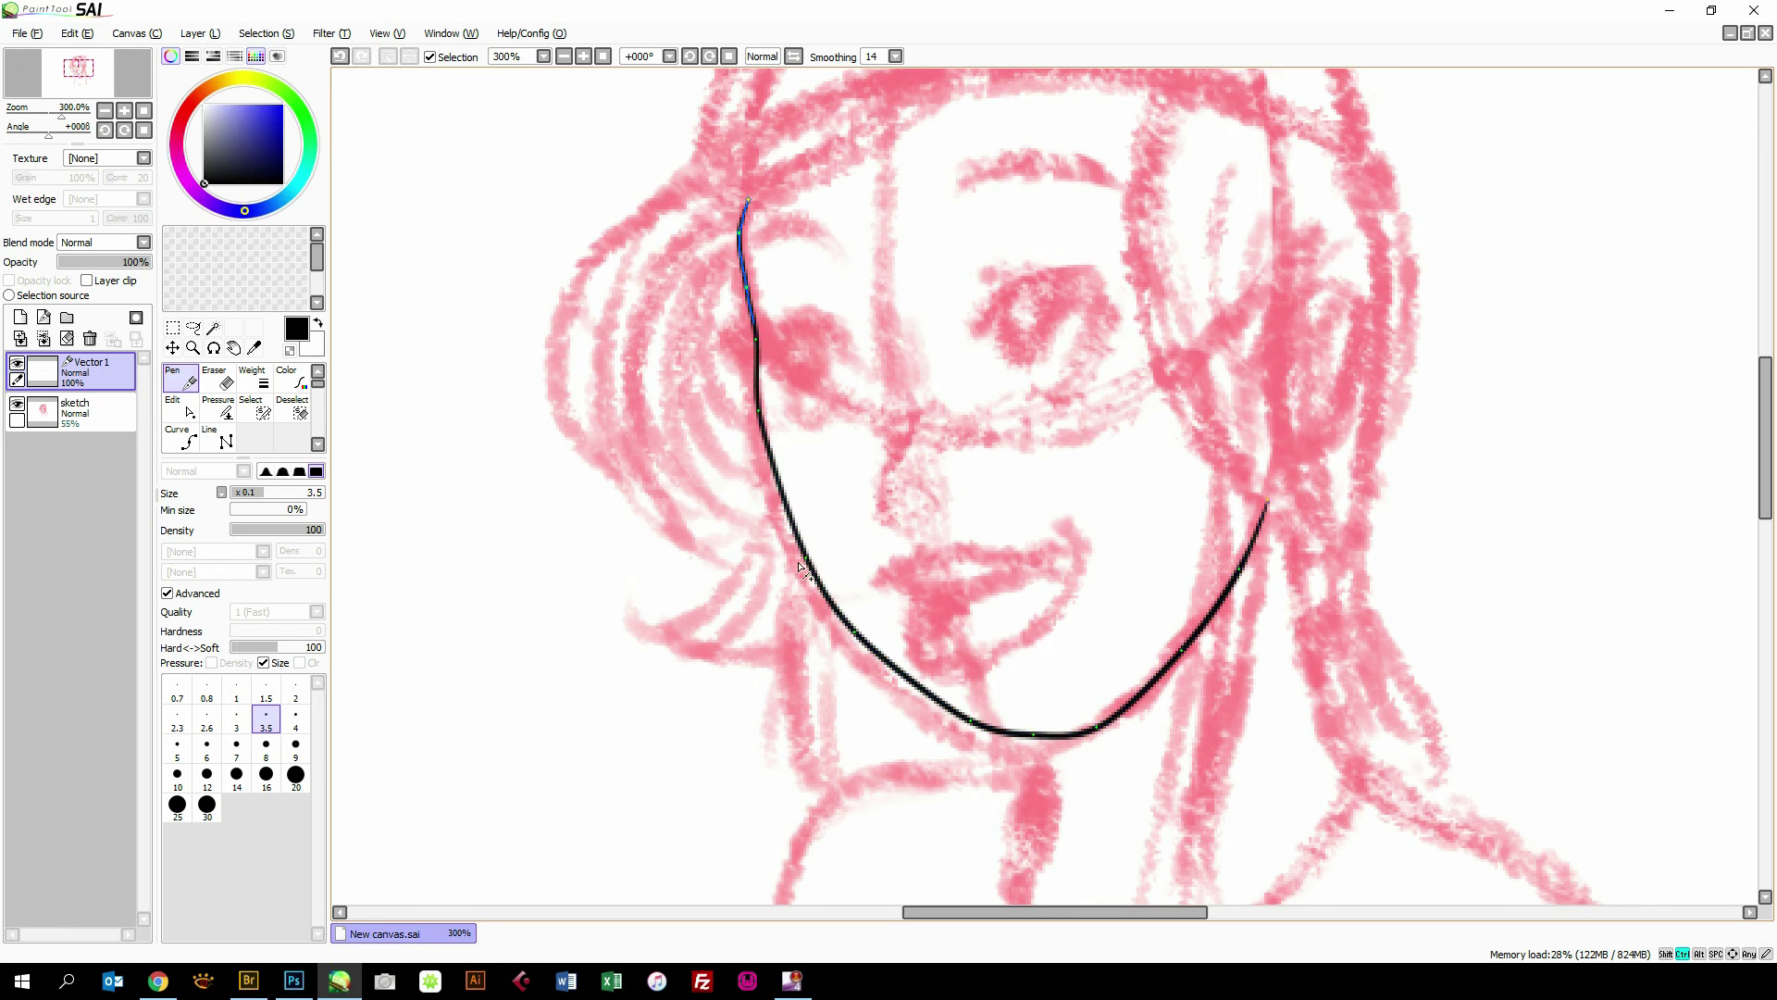
drag(807, 559, 797, 564)
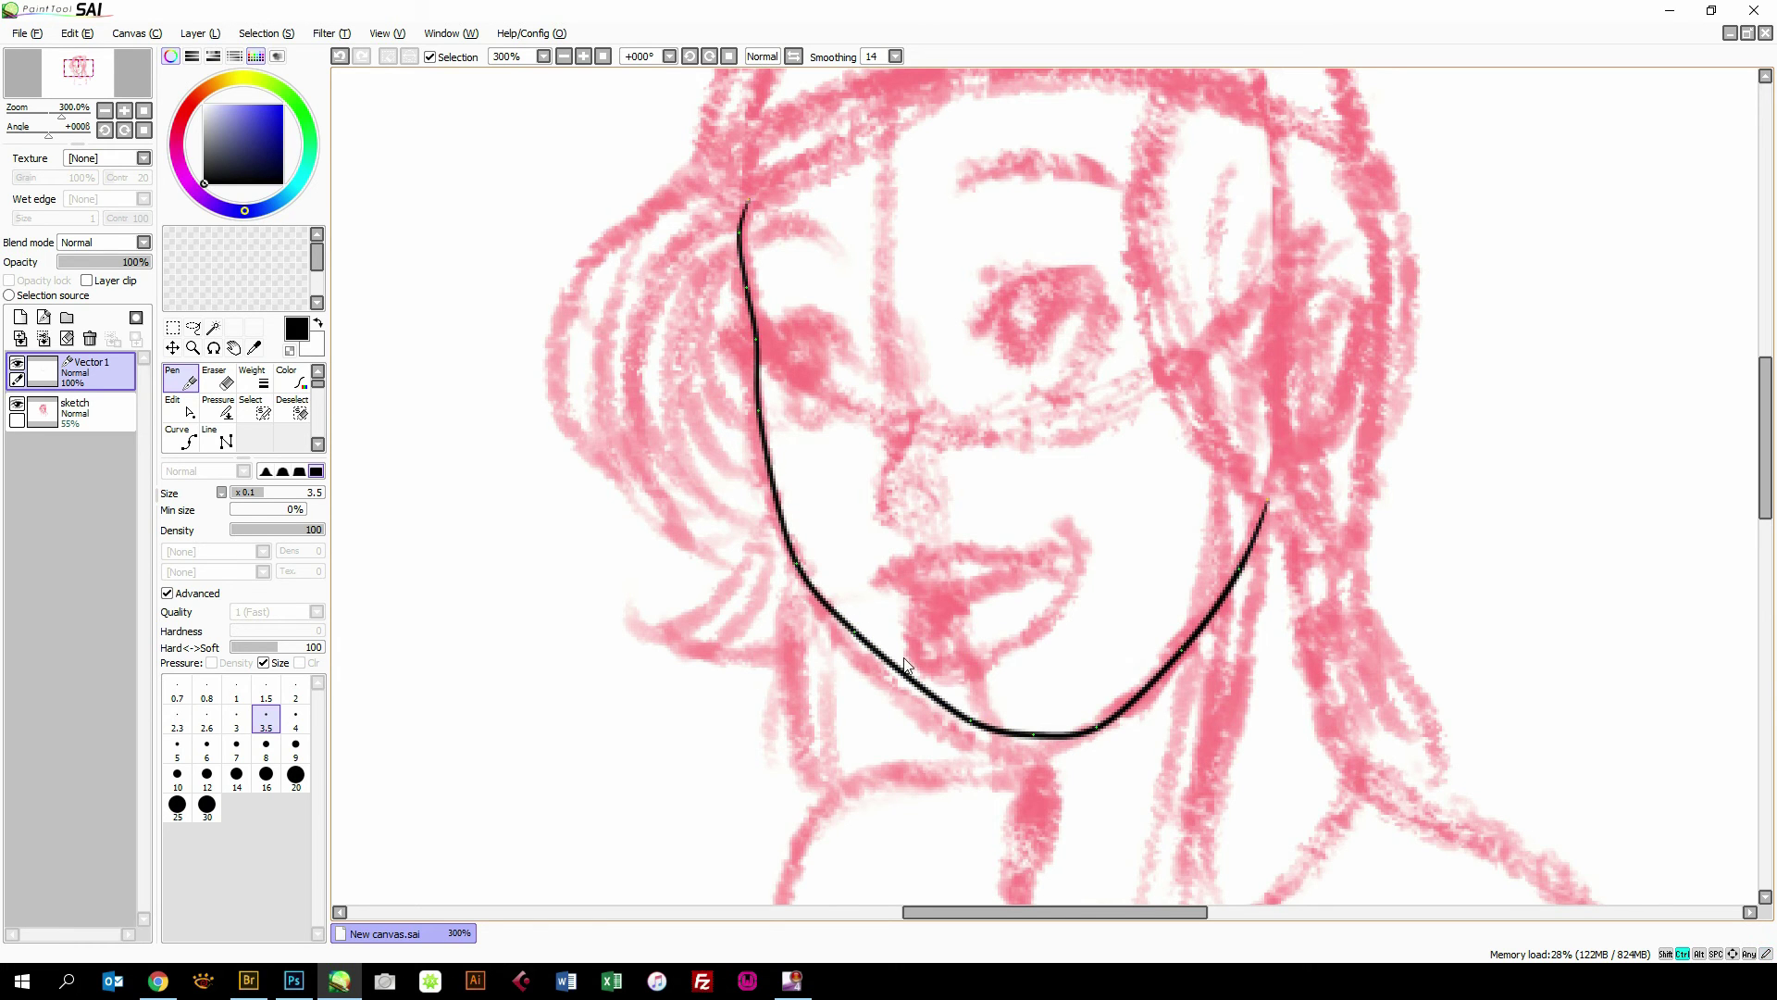
drag(866, 647, 853, 659)
mouse_move(965, 719)
mouse_down()
mouse_move(946, 723)
mouse_move(1019, 740)
mouse_move(1009, 756)
mouse_move(948, 730)
mouse_up()
key(ctrl)
key(ctrl)
key(ctrl)
key(ctrl)
key(ctrl)
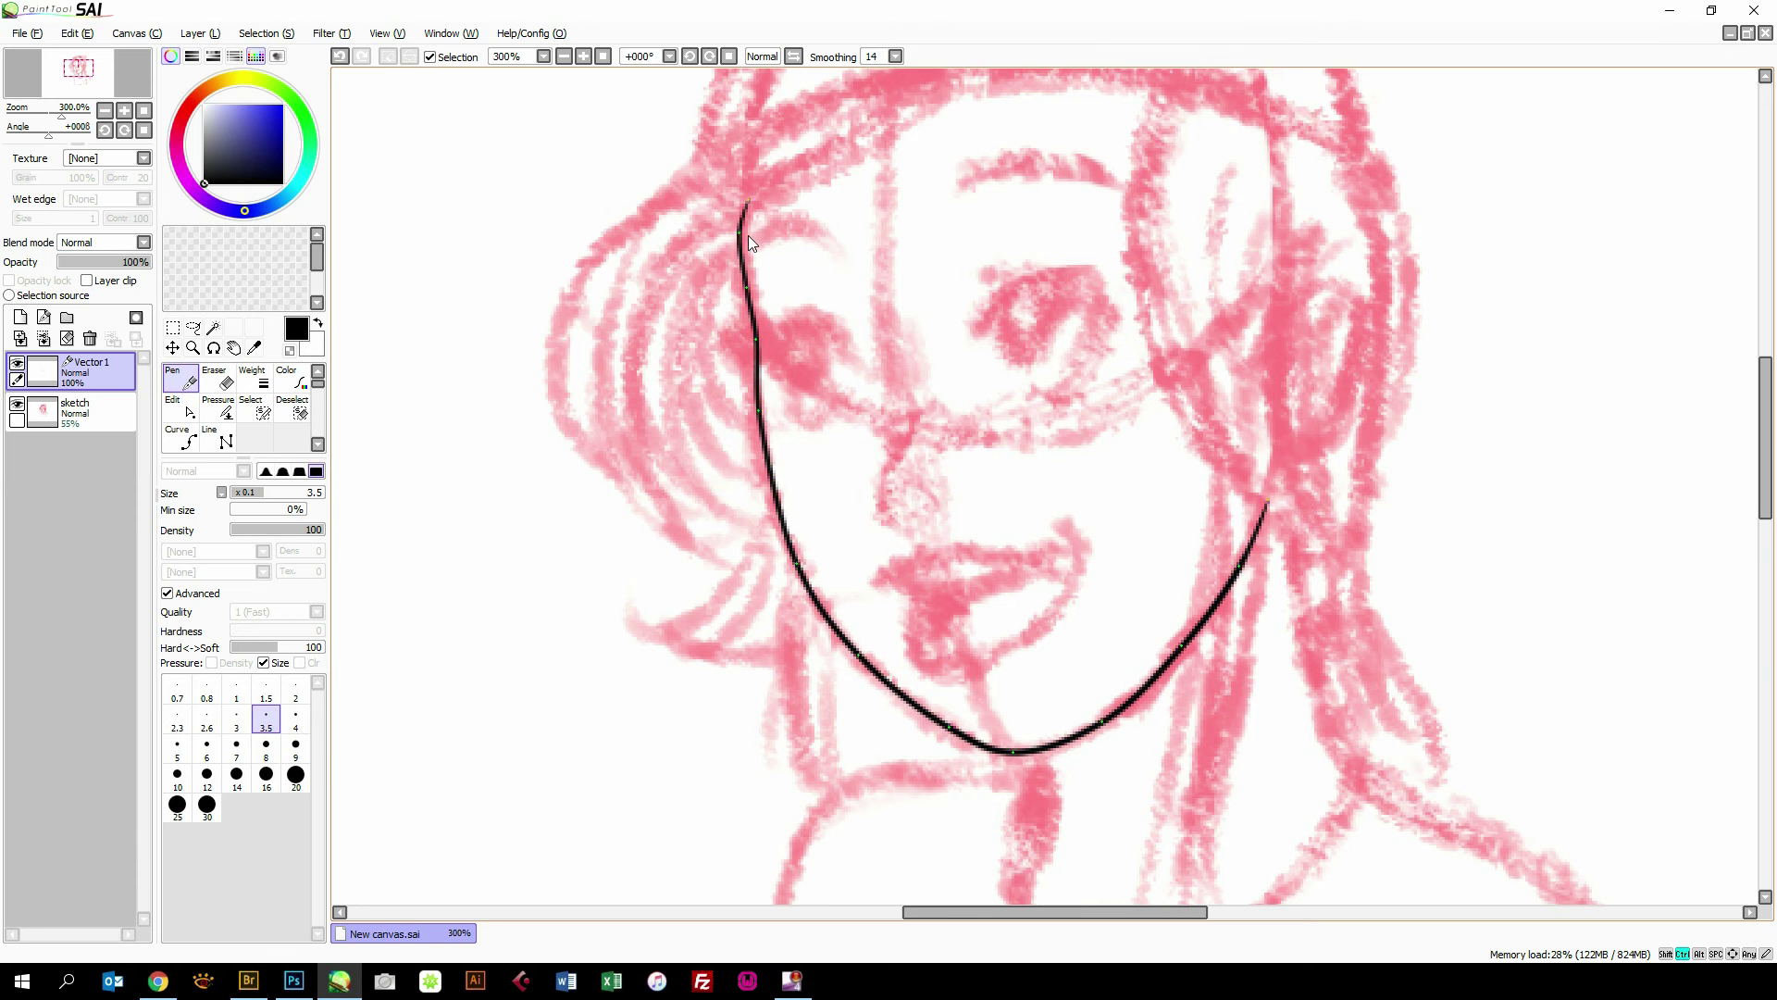
ctrl+drag(740, 235, 760, 348)
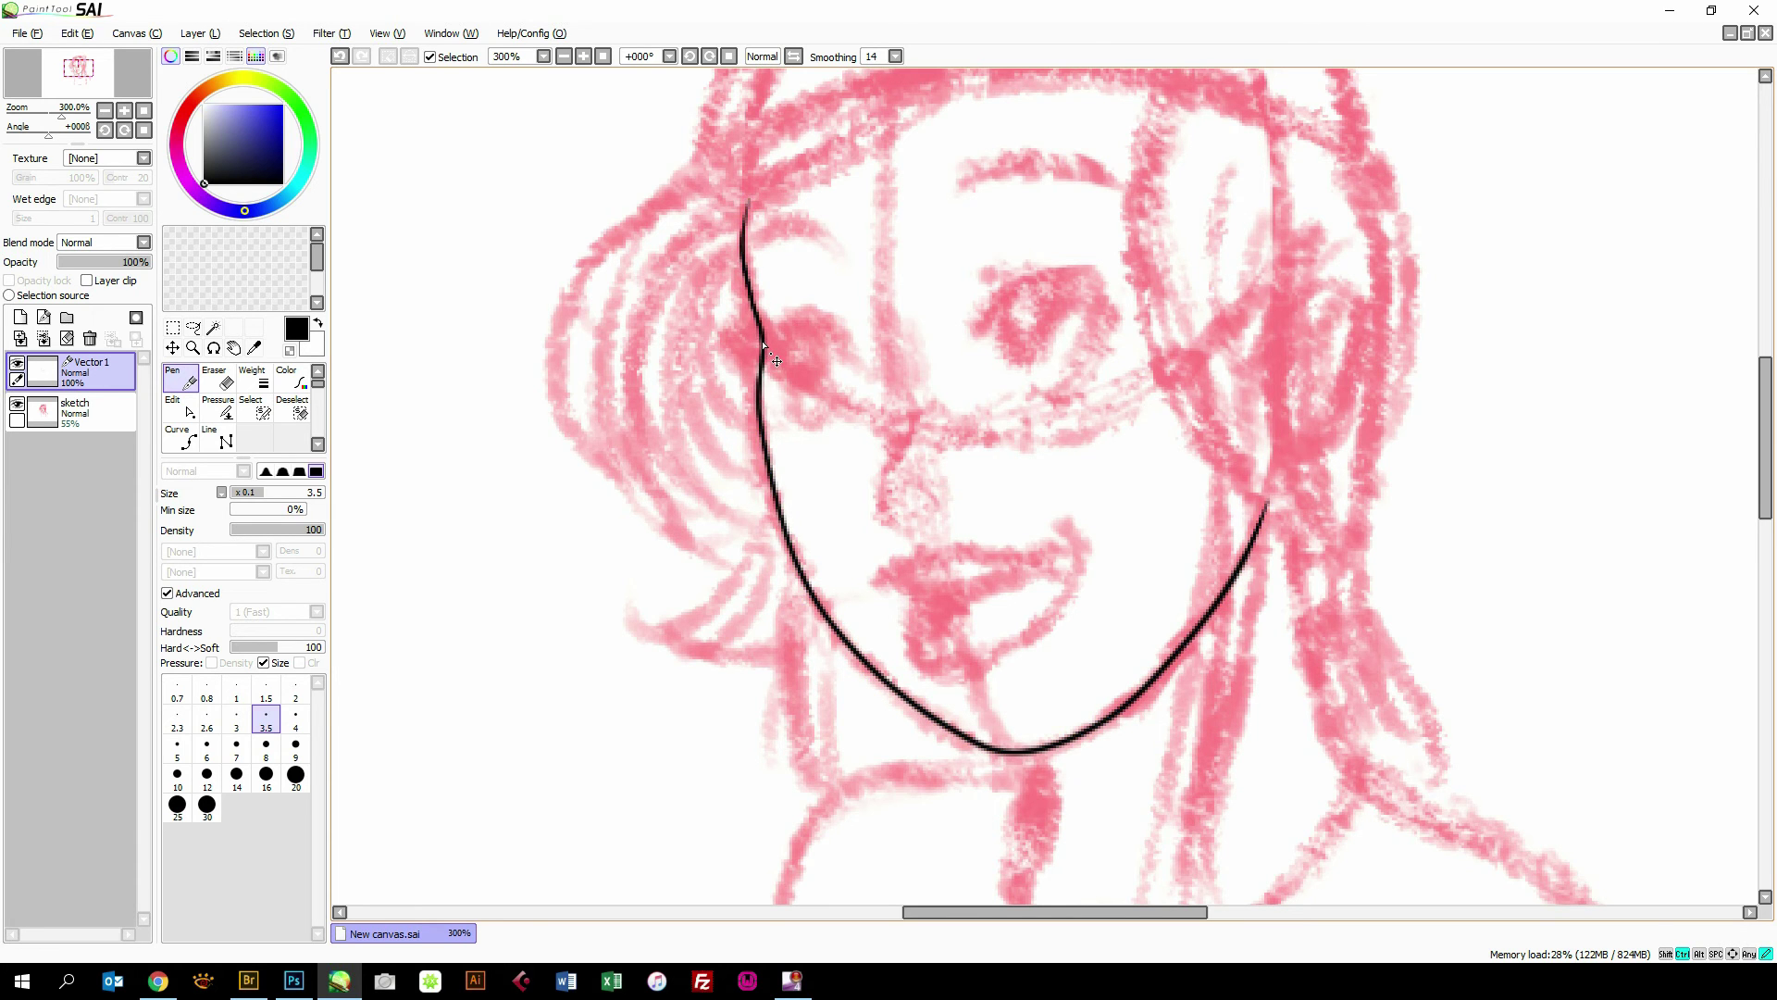
key(ctrl)
key(ctrl)
key(ctrl)
scroll(754, 296, down, 1)
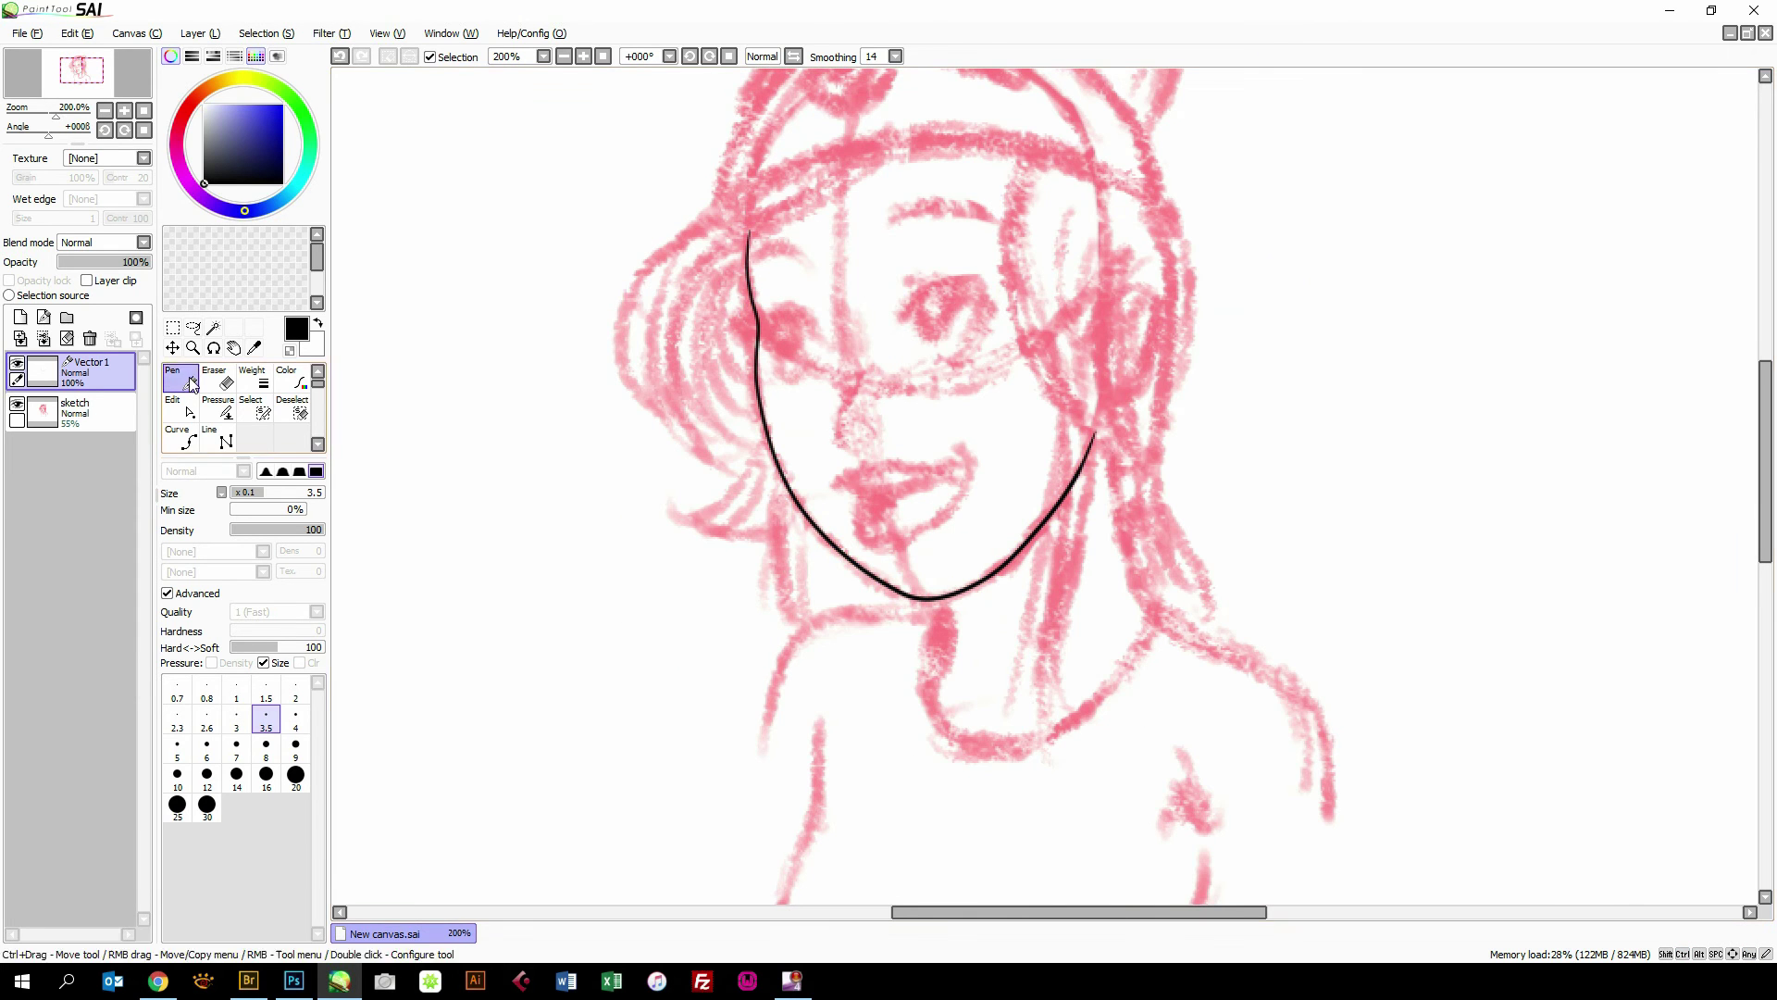
With the Pressure tool, vary the jaw line's weight from its top point down the lower jaw.
click(219, 411)
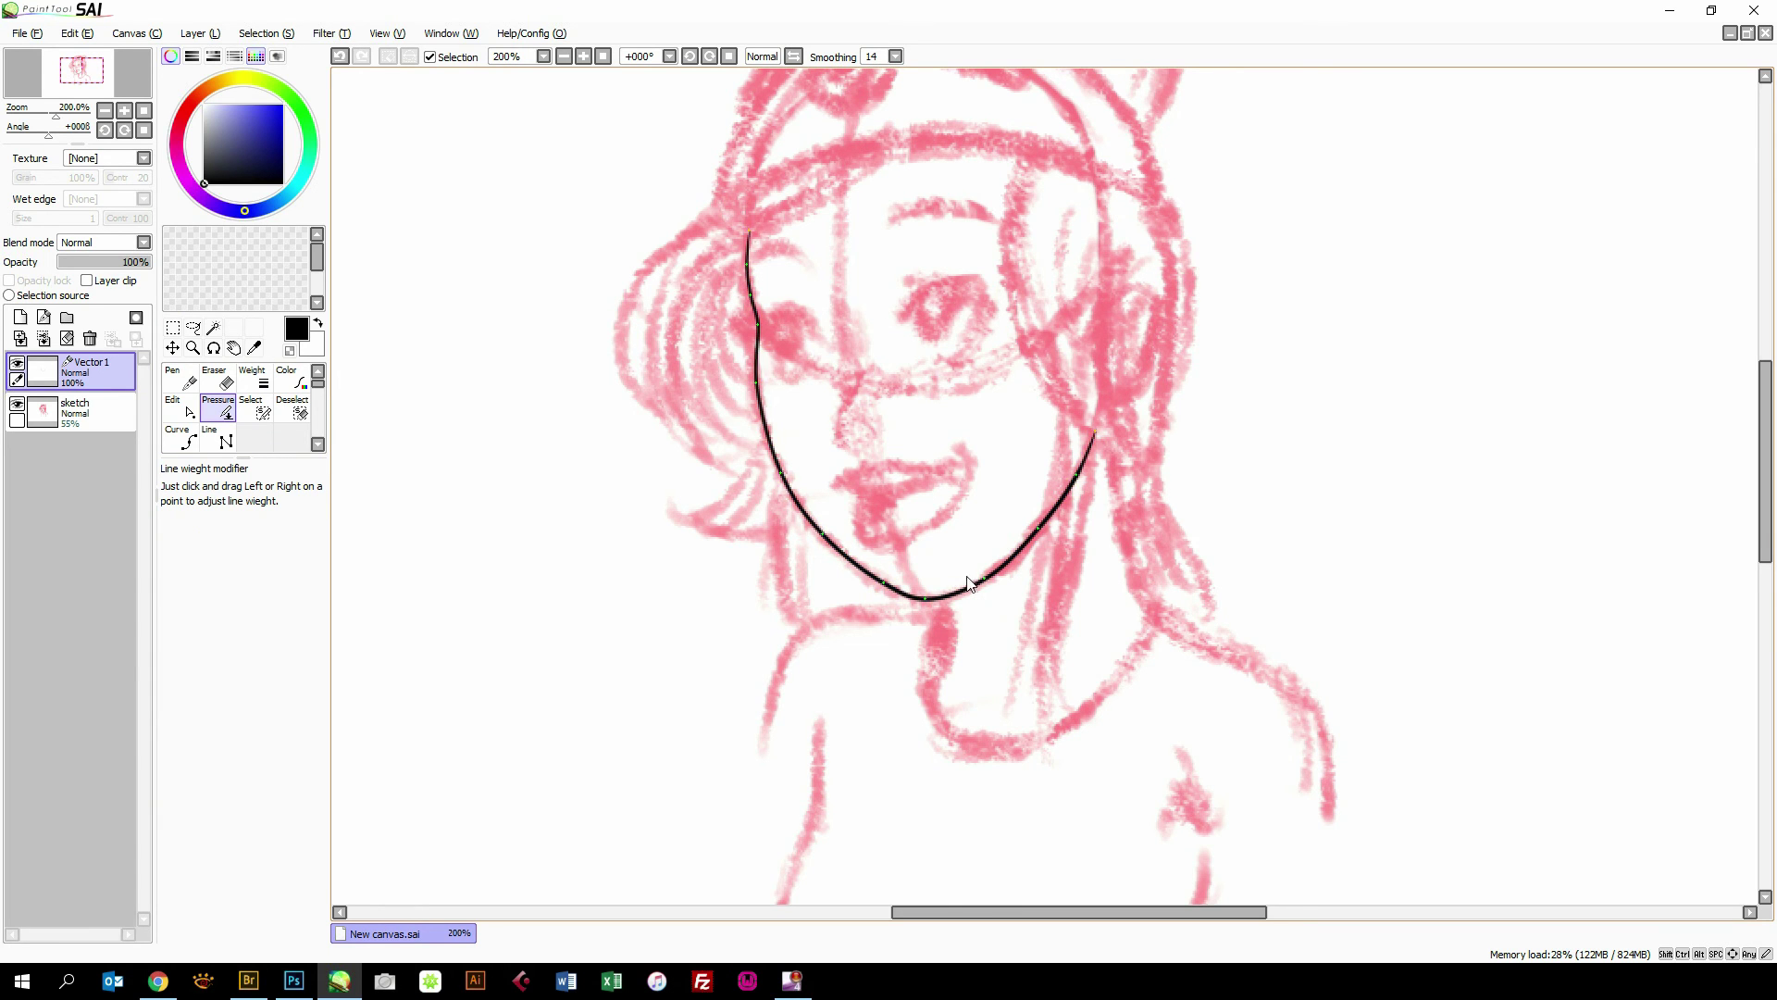
click(758, 328)
mouse_move(770, 326)
mouse_down()
mouse_move(936, 316)
mouse_move(703, 347)
mouse_move(609, 385)
mouse_move(687, 375)
mouse_up()
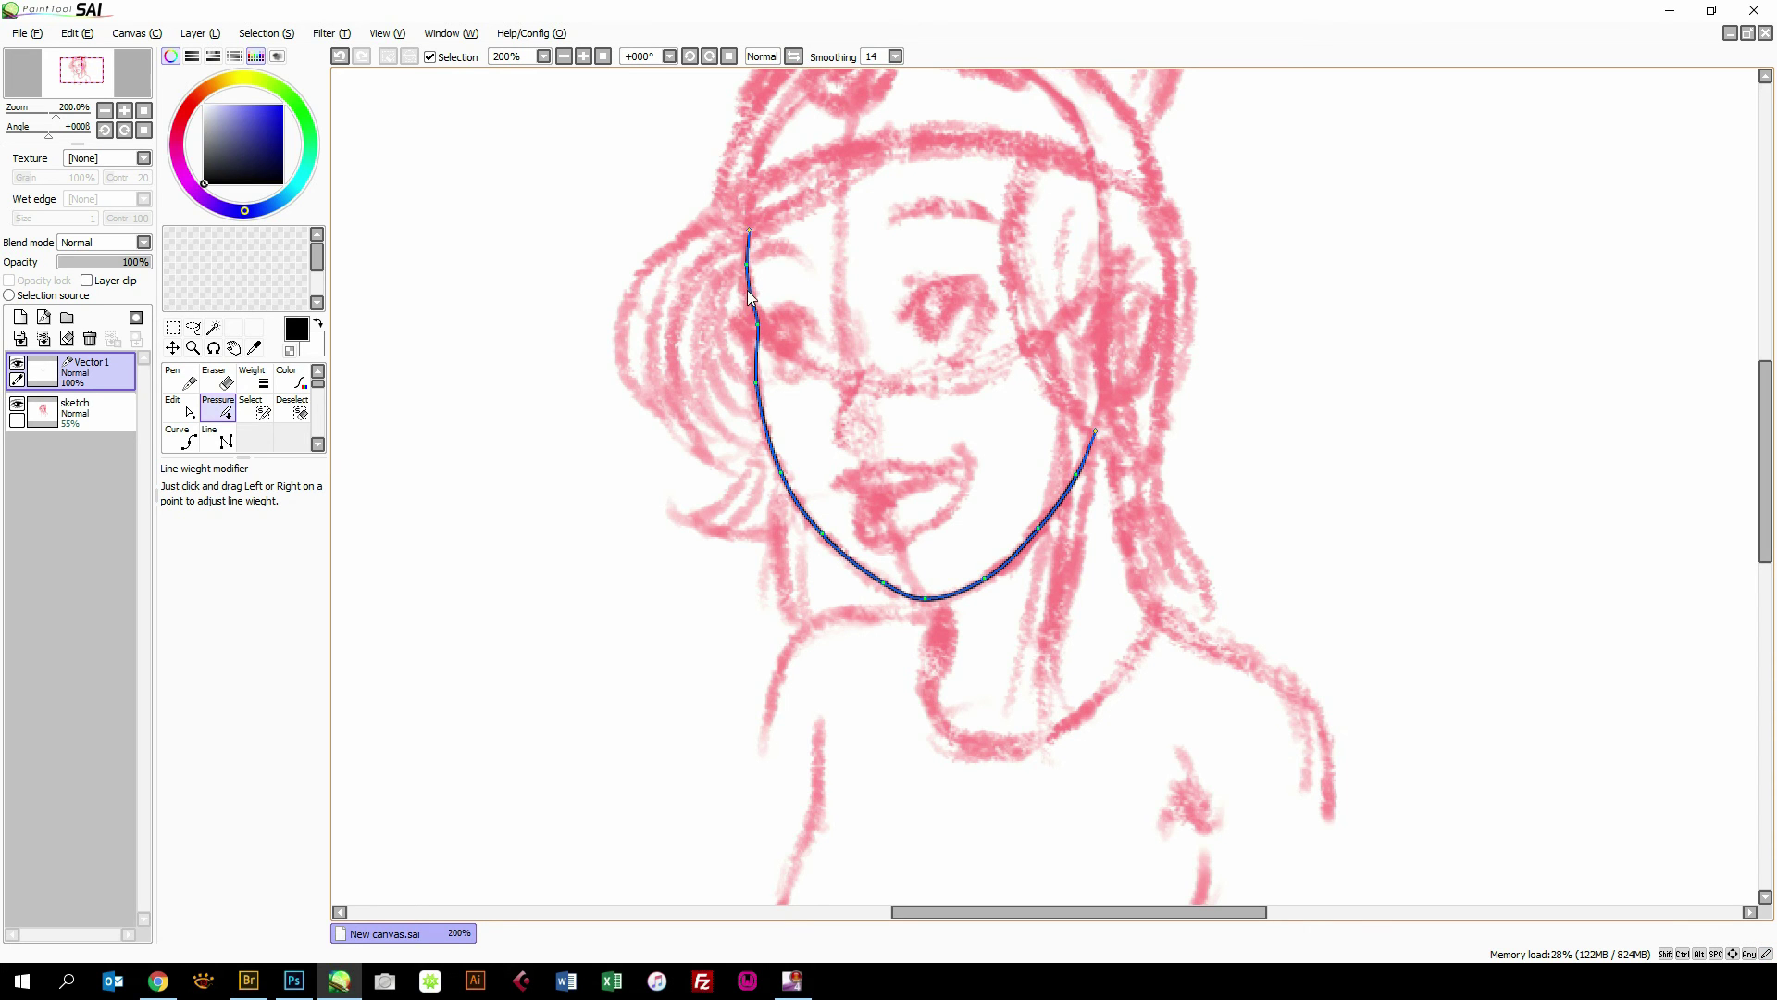
mouse_move(752, 298)
mouse_down()
mouse_move(824, 283)
mouse_move(792, 256)
mouse_move(824, 262)
mouse_up()
mouse_move(788, 473)
mouse_down()
mouse_move(819, 457)
mouse_move(879, 487)
mouse_move(912, 477)
mouse_up()
drag(780, 476, 822, 499)
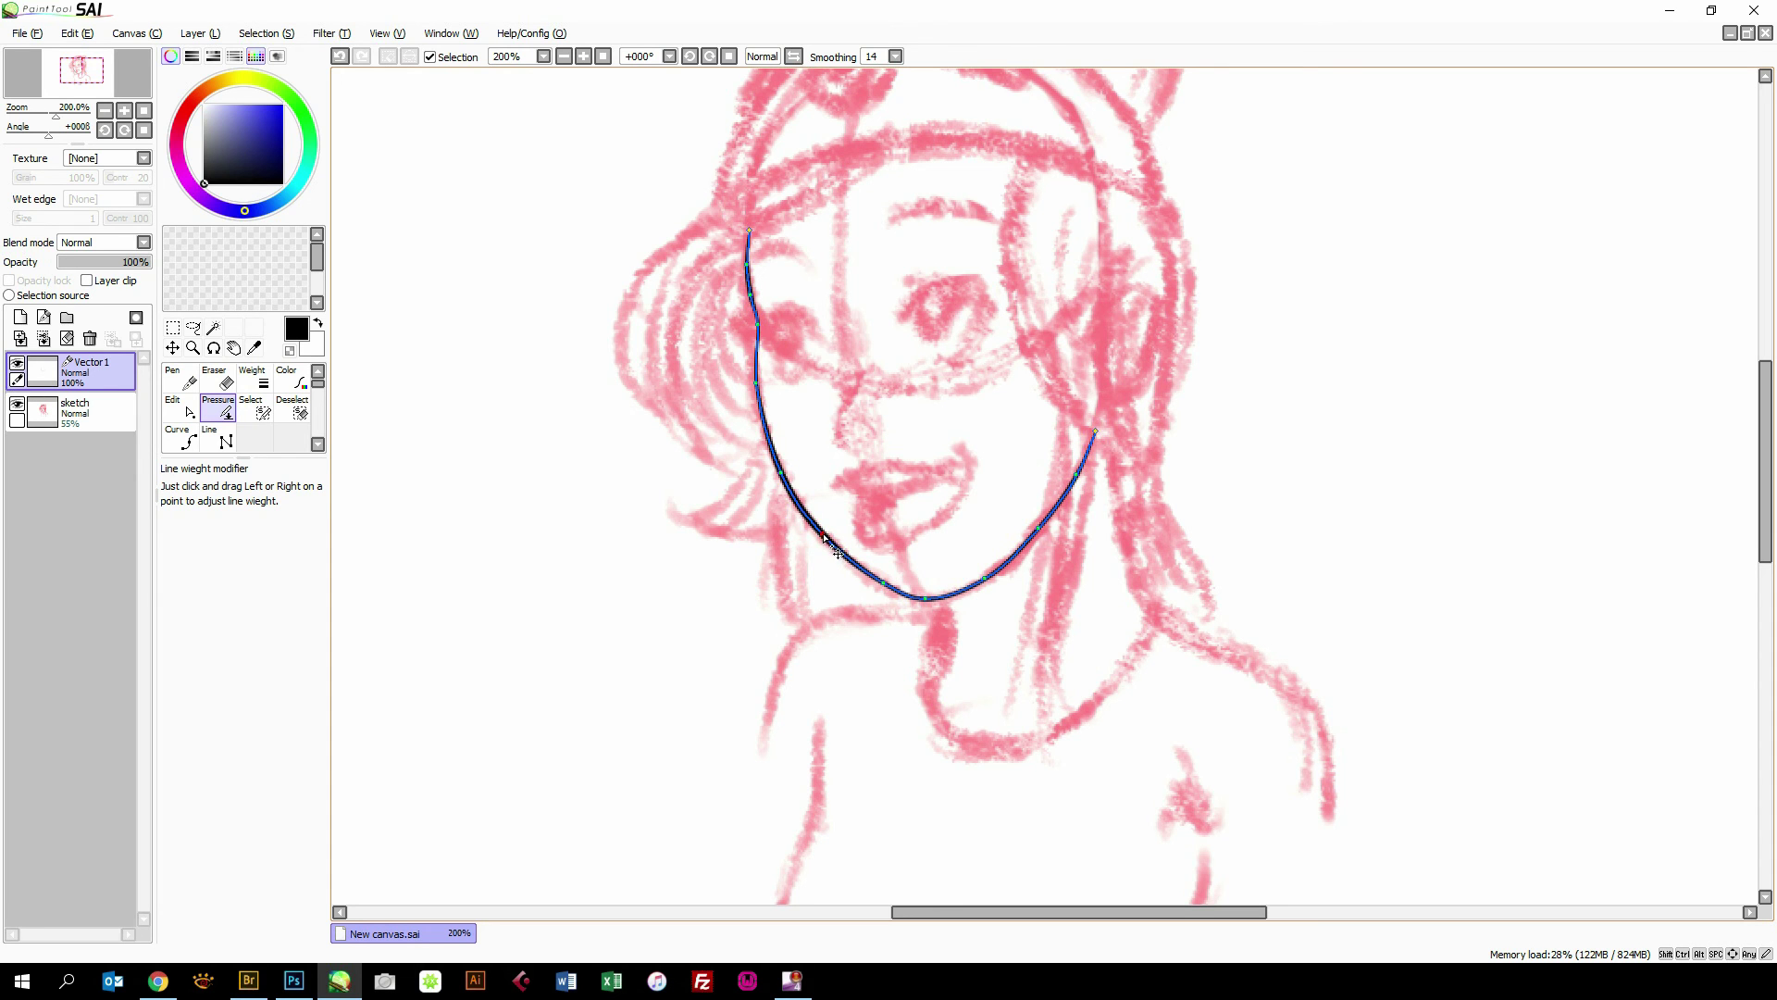
drag(898, 602, 898, 574)
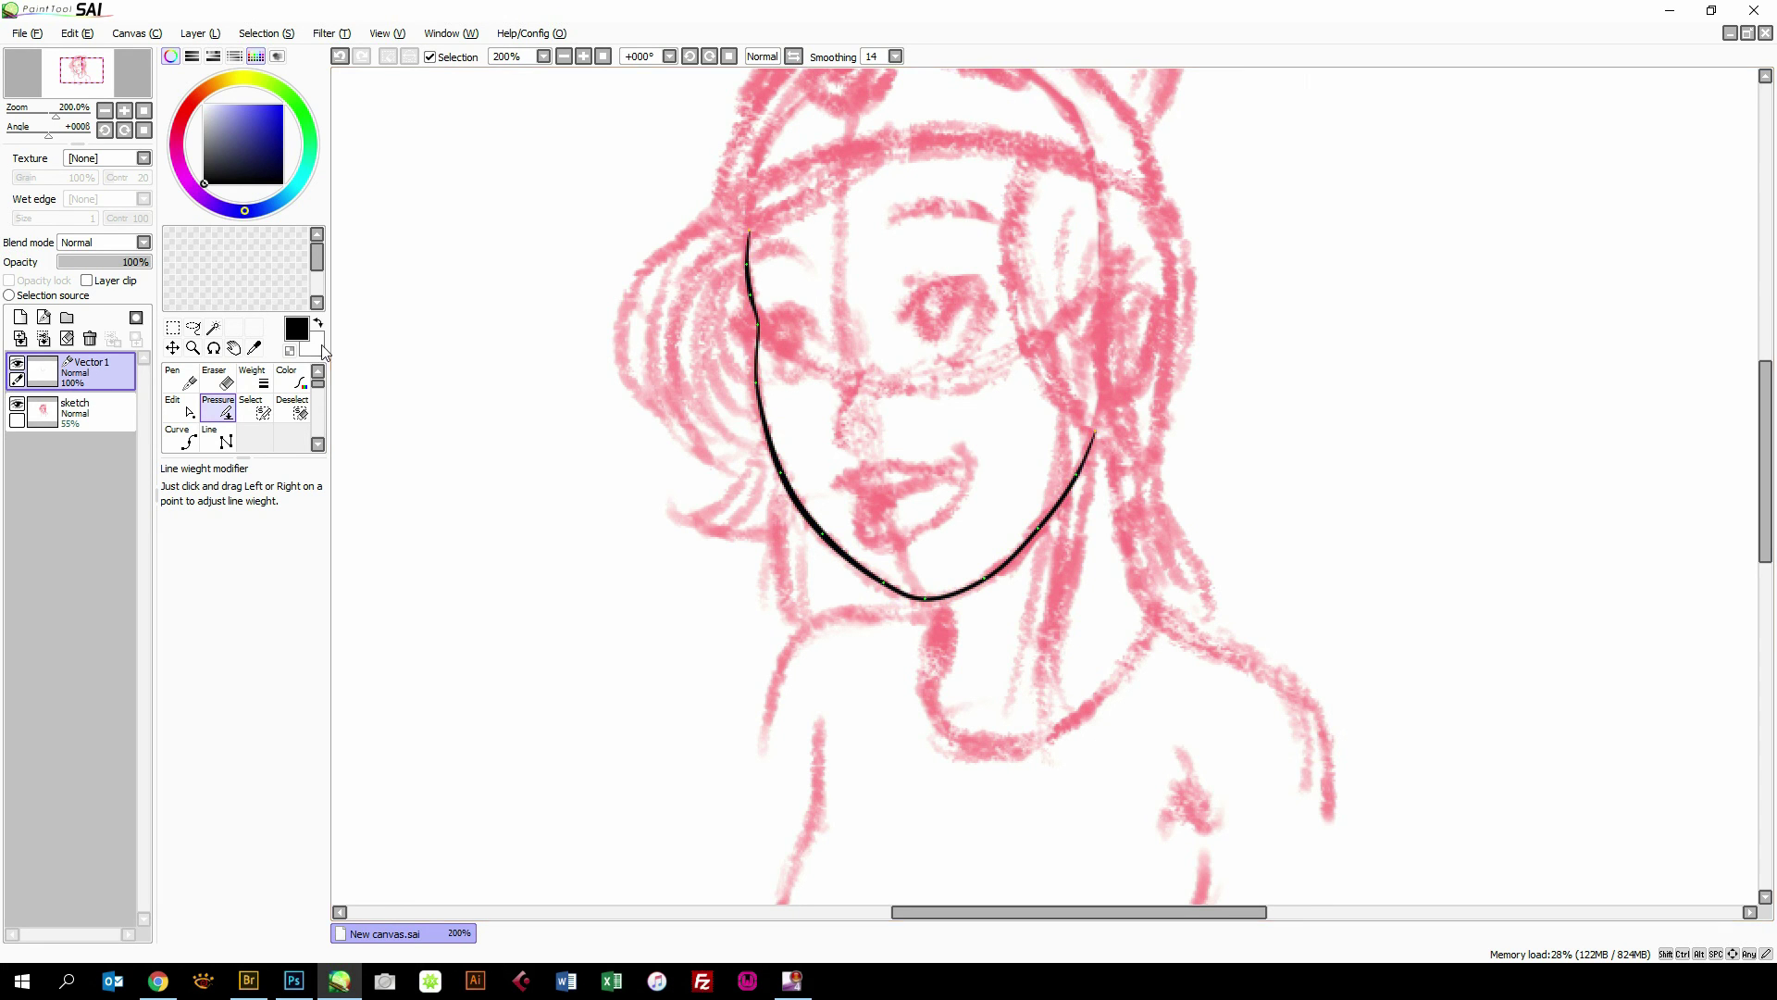
Edit the chin's control points, undoing an accidental notch and deleting one extra point.
click(190, 379)
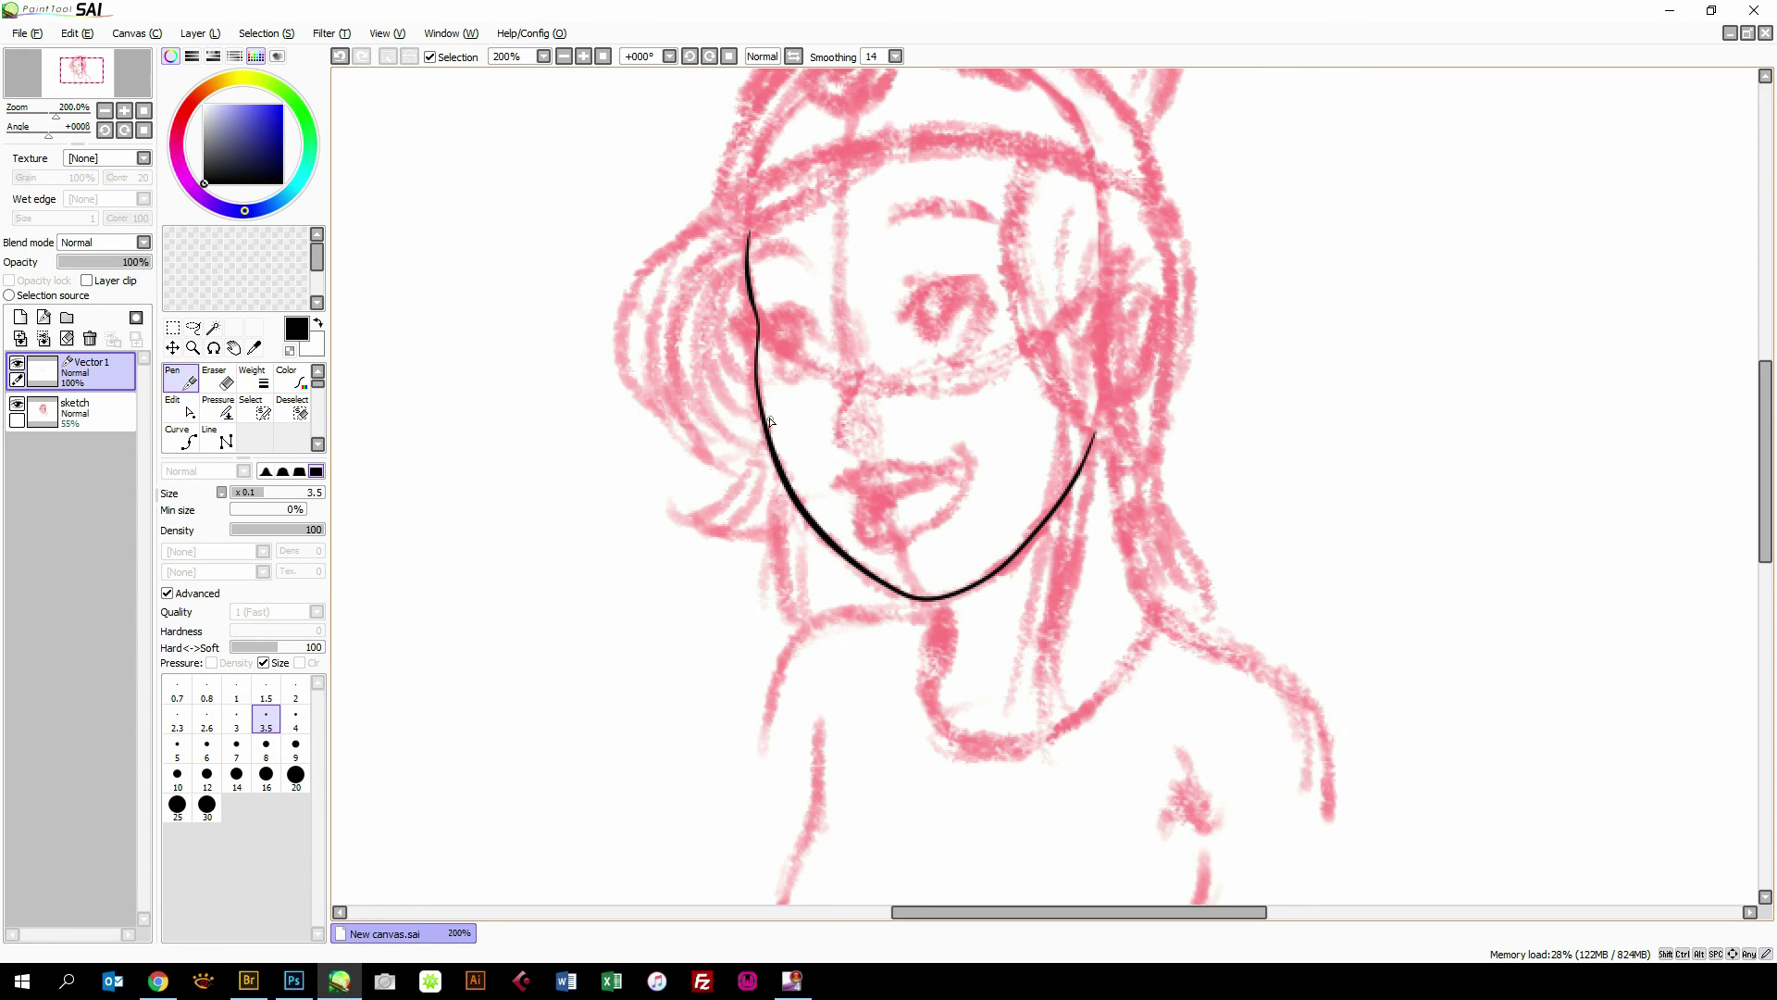
key(ctrl)
drag(1018, 555, 988, 501)
key(ctrl+z)
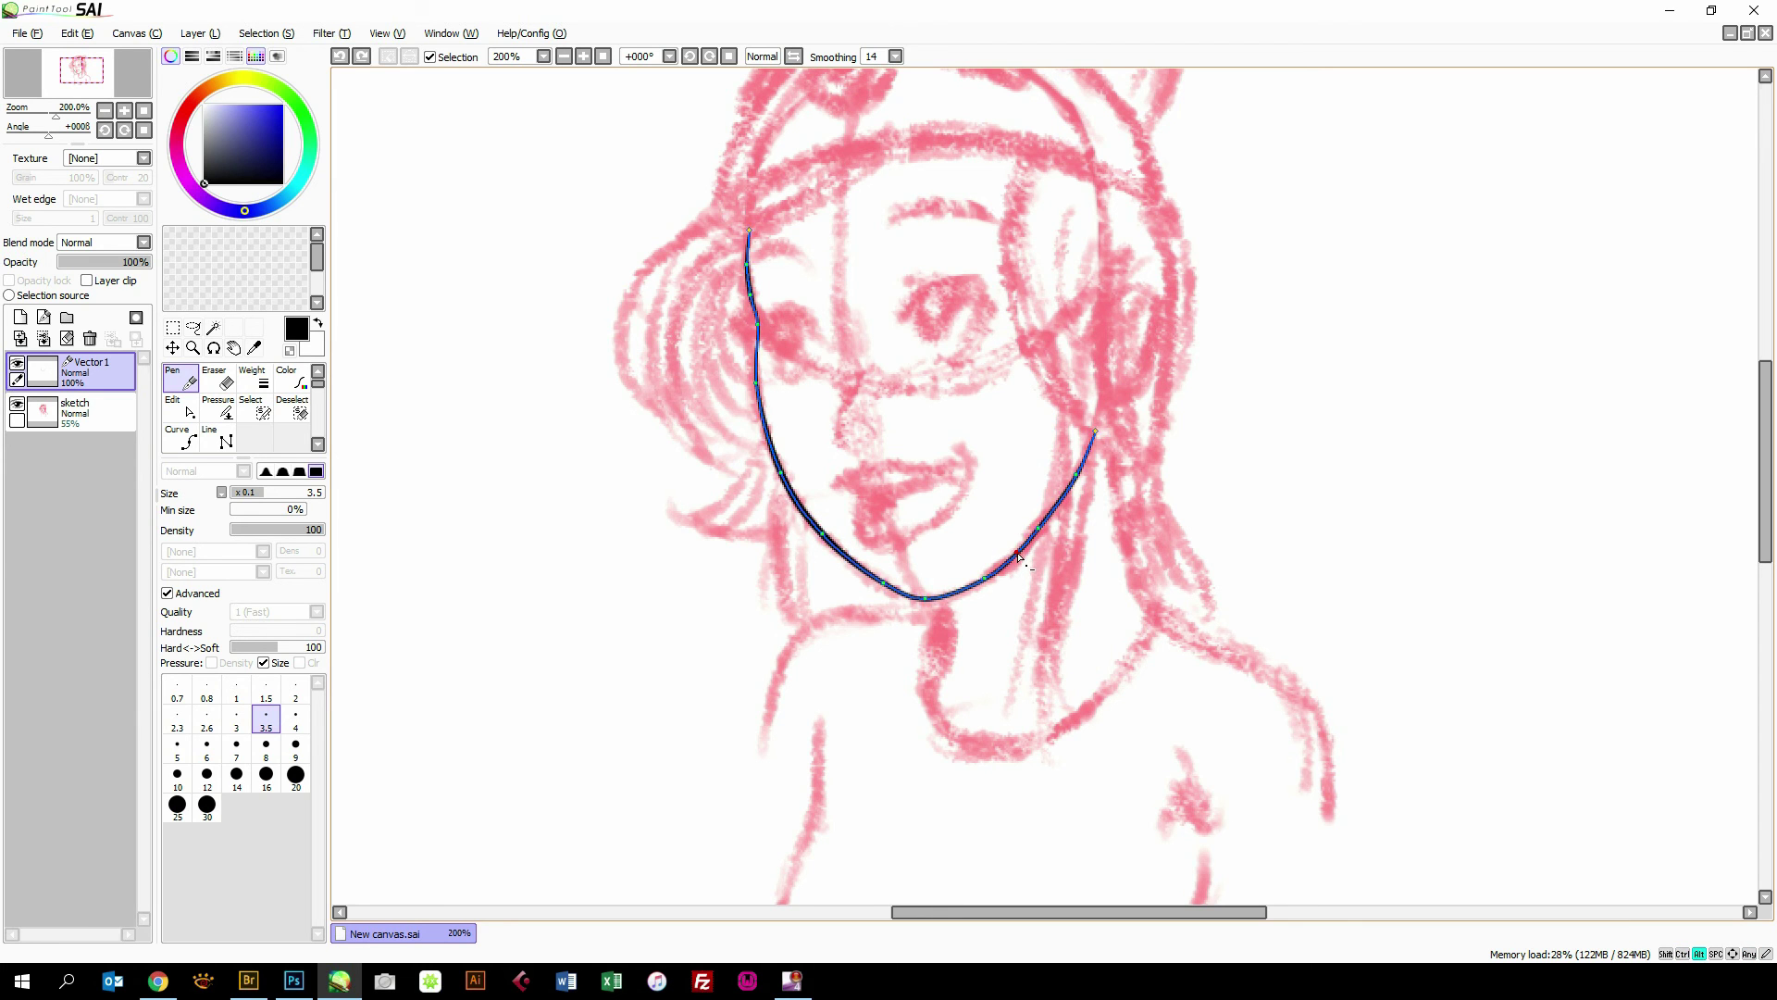
alt+click(1017, 553)
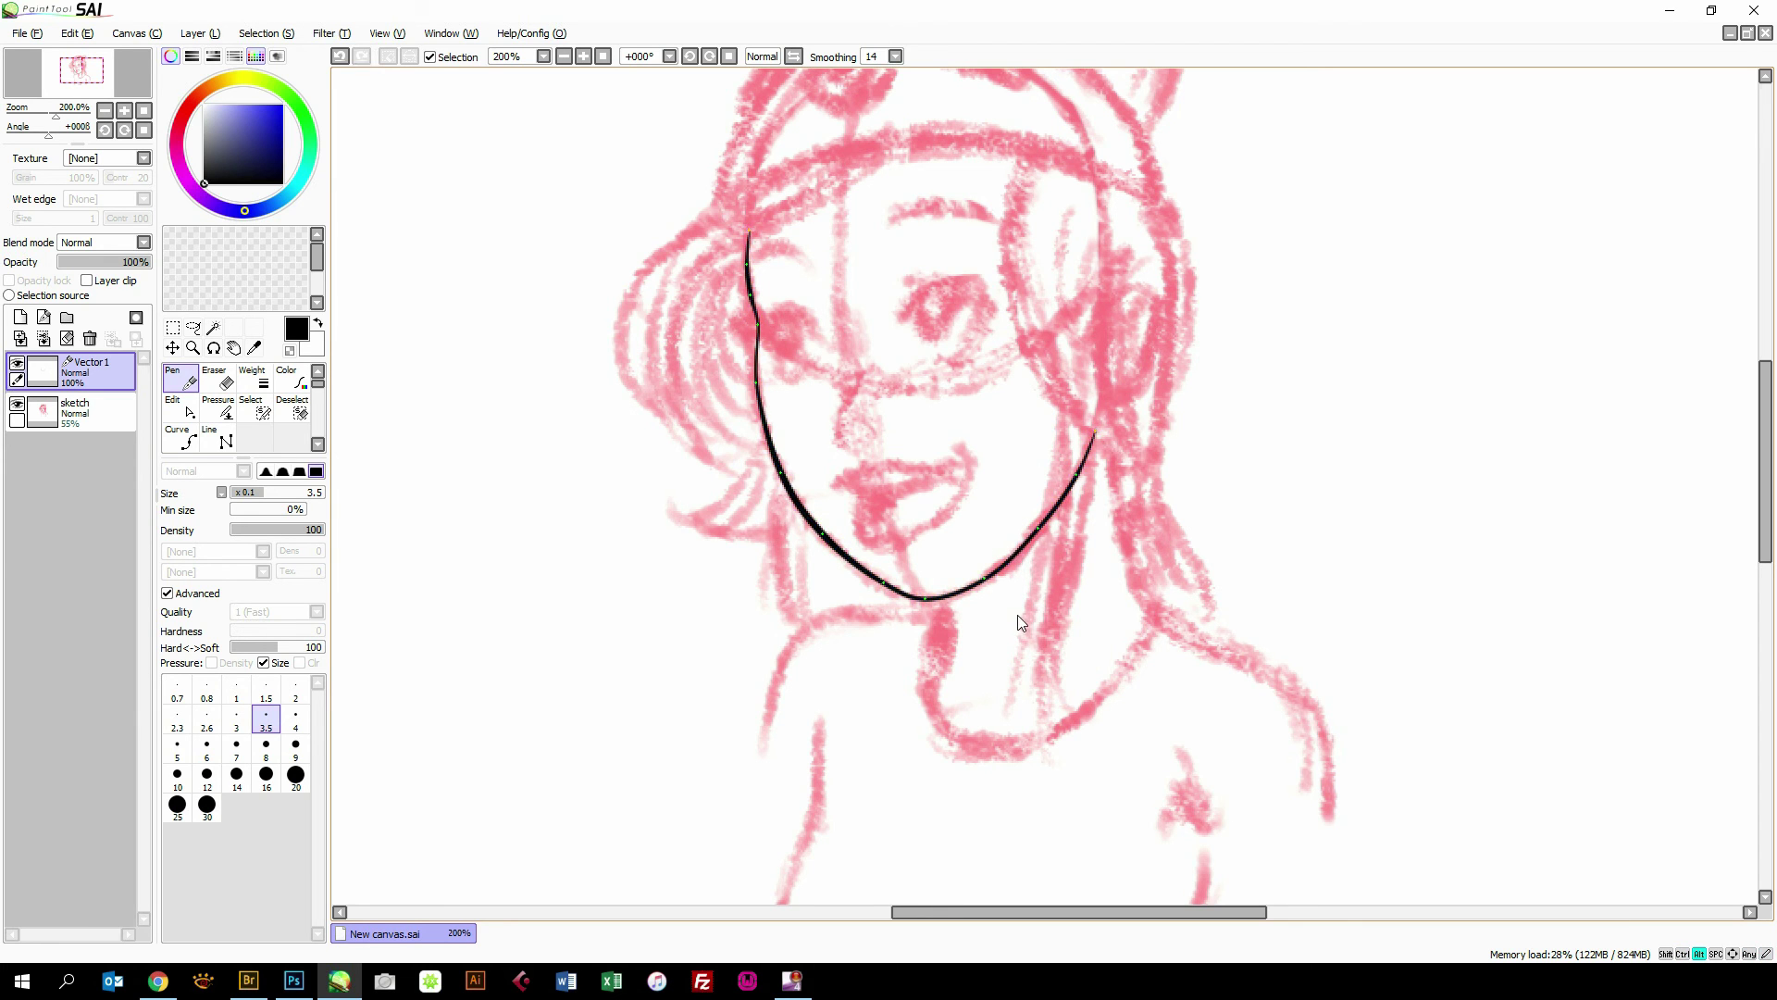
Thicken the jaw line toward the chin, thin its ends, and nudge points to fit the sketch.
click(219, 407)
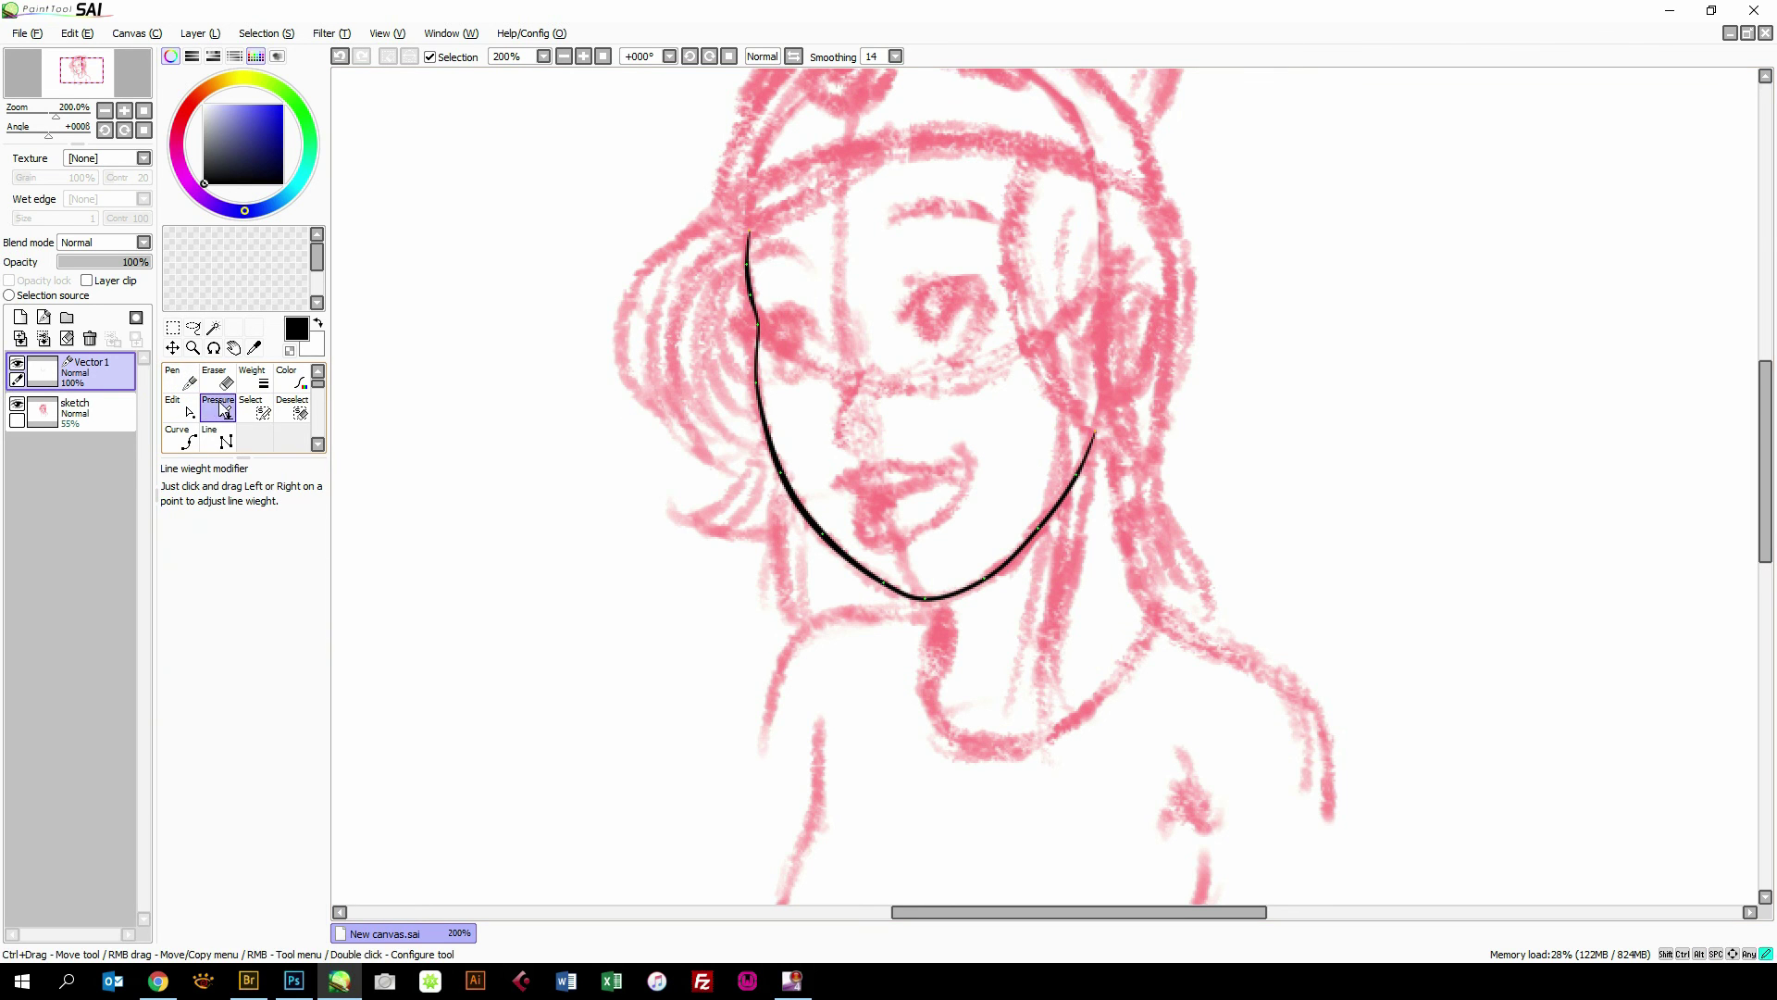
drag(1044, 534, 1092, 539)
drag(1077, 474, 1096, 477)
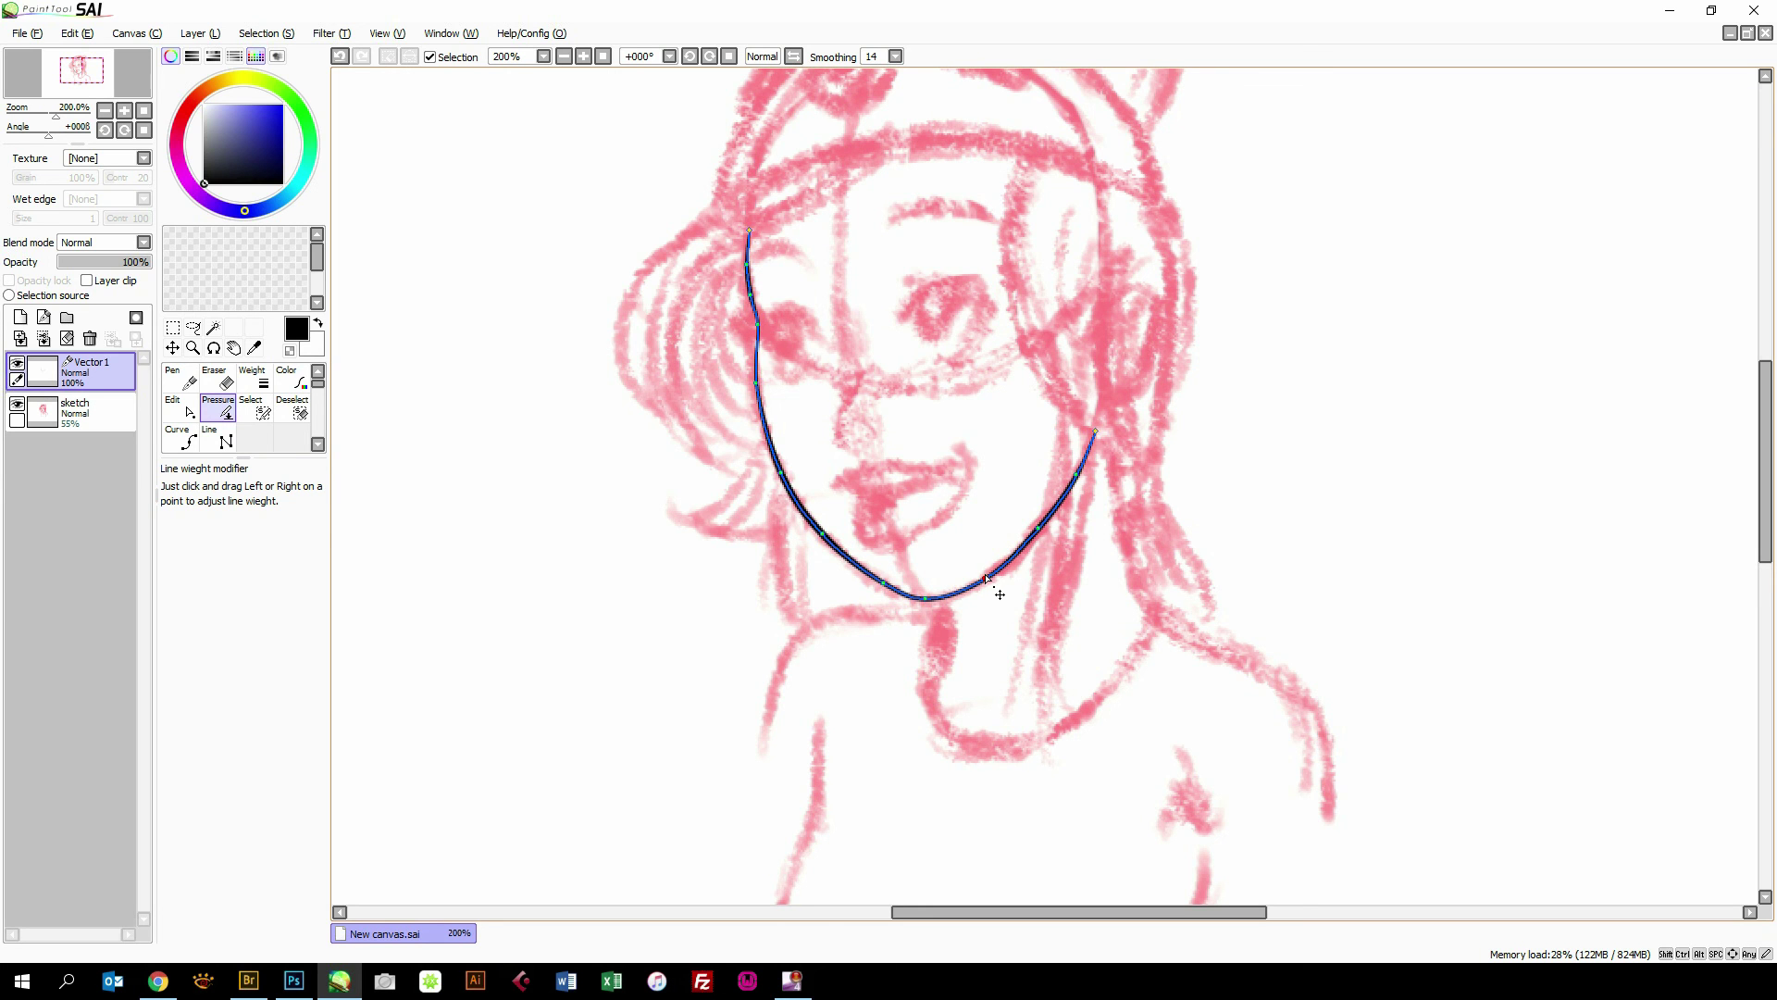
drag(986, 578, 981, 582)
mouse_move(1037, 528)
mouse_down()
mouse_move(1046, 565)
mouse_move(1032, 537)
mouse_move(1122, 537)
mouse_move(1033, 537)
mouse_up()
drag(926, 598, 926, 600)
mouse_move(935, 668)
mouse_down()
mouse_move(1067, 637)
mouse_move(1056, 625)
mouse_up()
drag(886, 581, 877, 579)
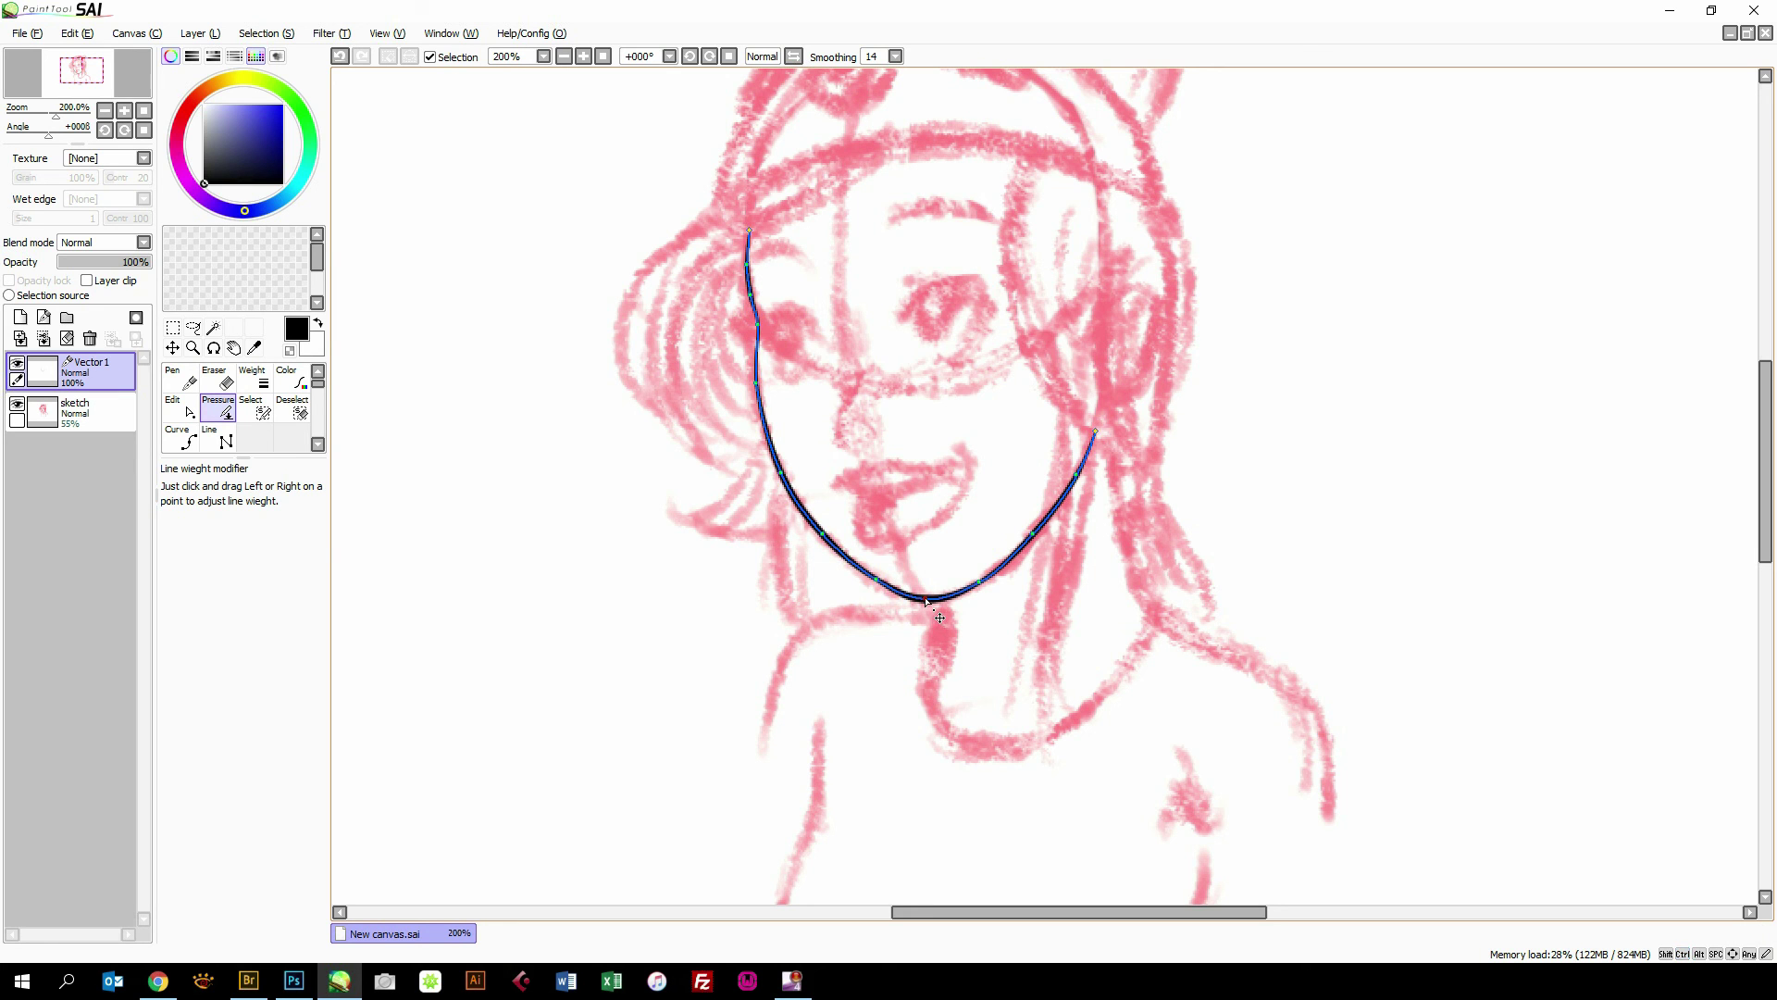
drag(926, 602, 887, 613)
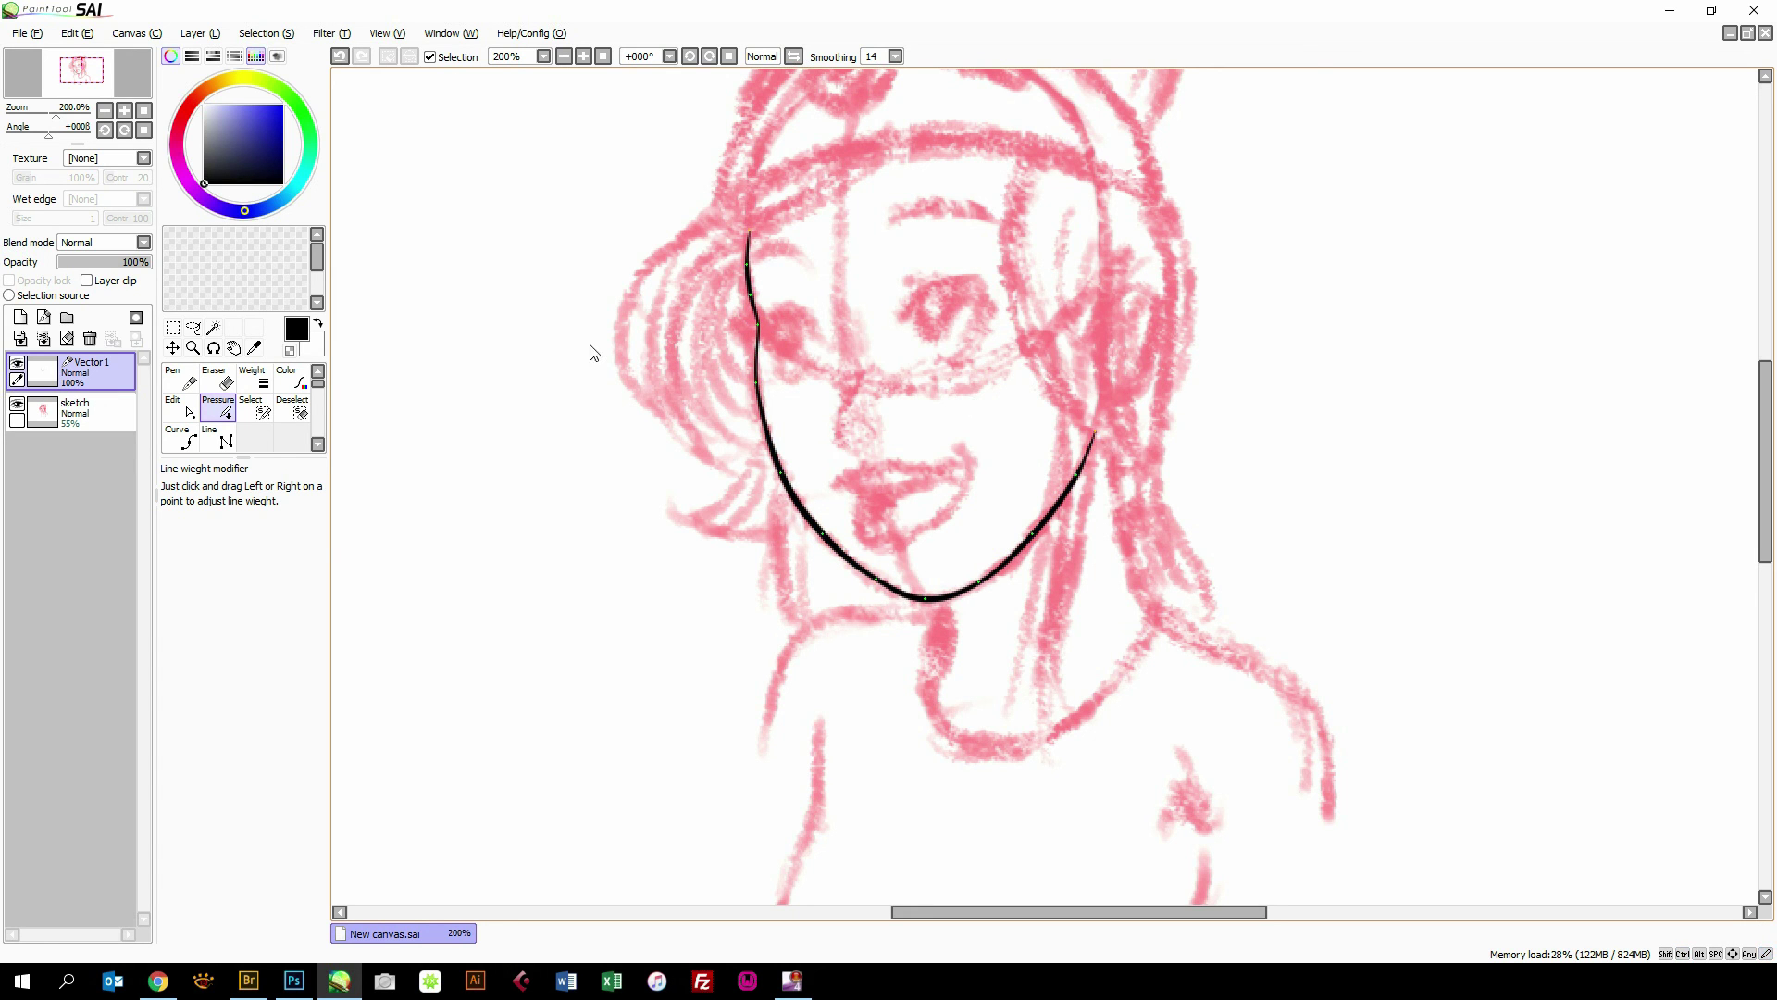
Draw a black vector pen stroke along the nose bridge.
click(183, 379)
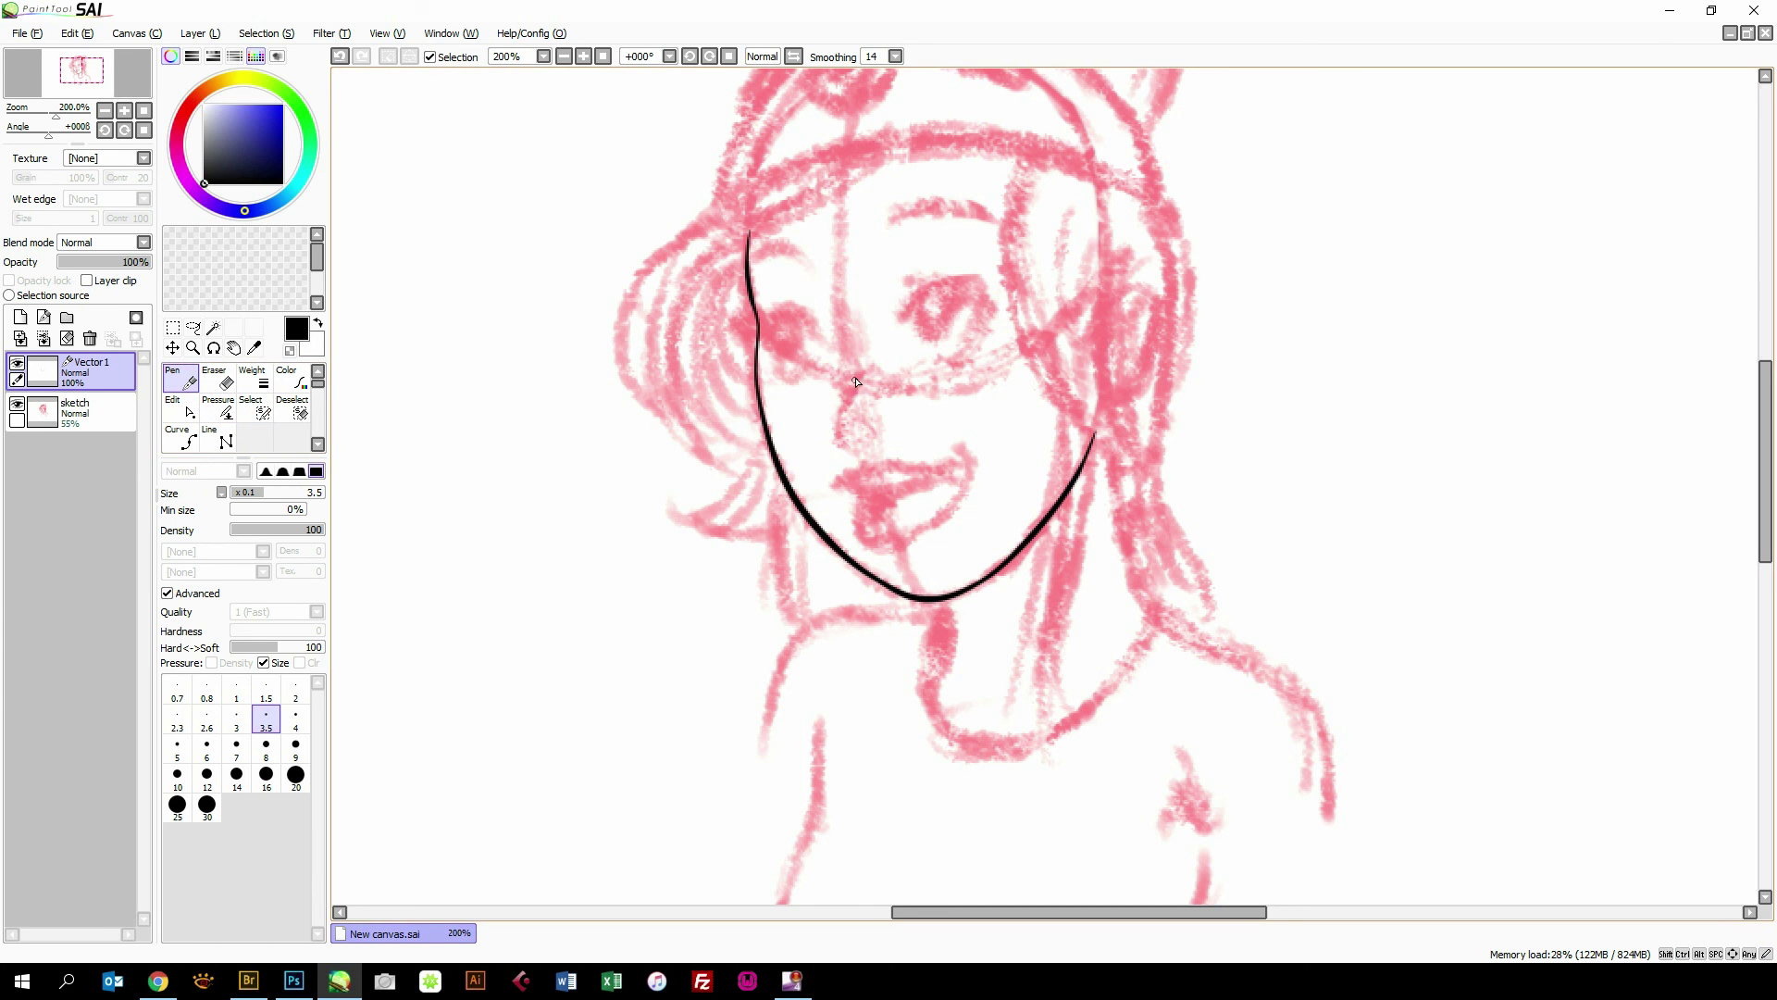
mouse_move(857, 383)
mouse_down()
mouse_move(841, 414)
mouse_move(881, 435)
mouse_up()
scroll(860, 405, up, 4)
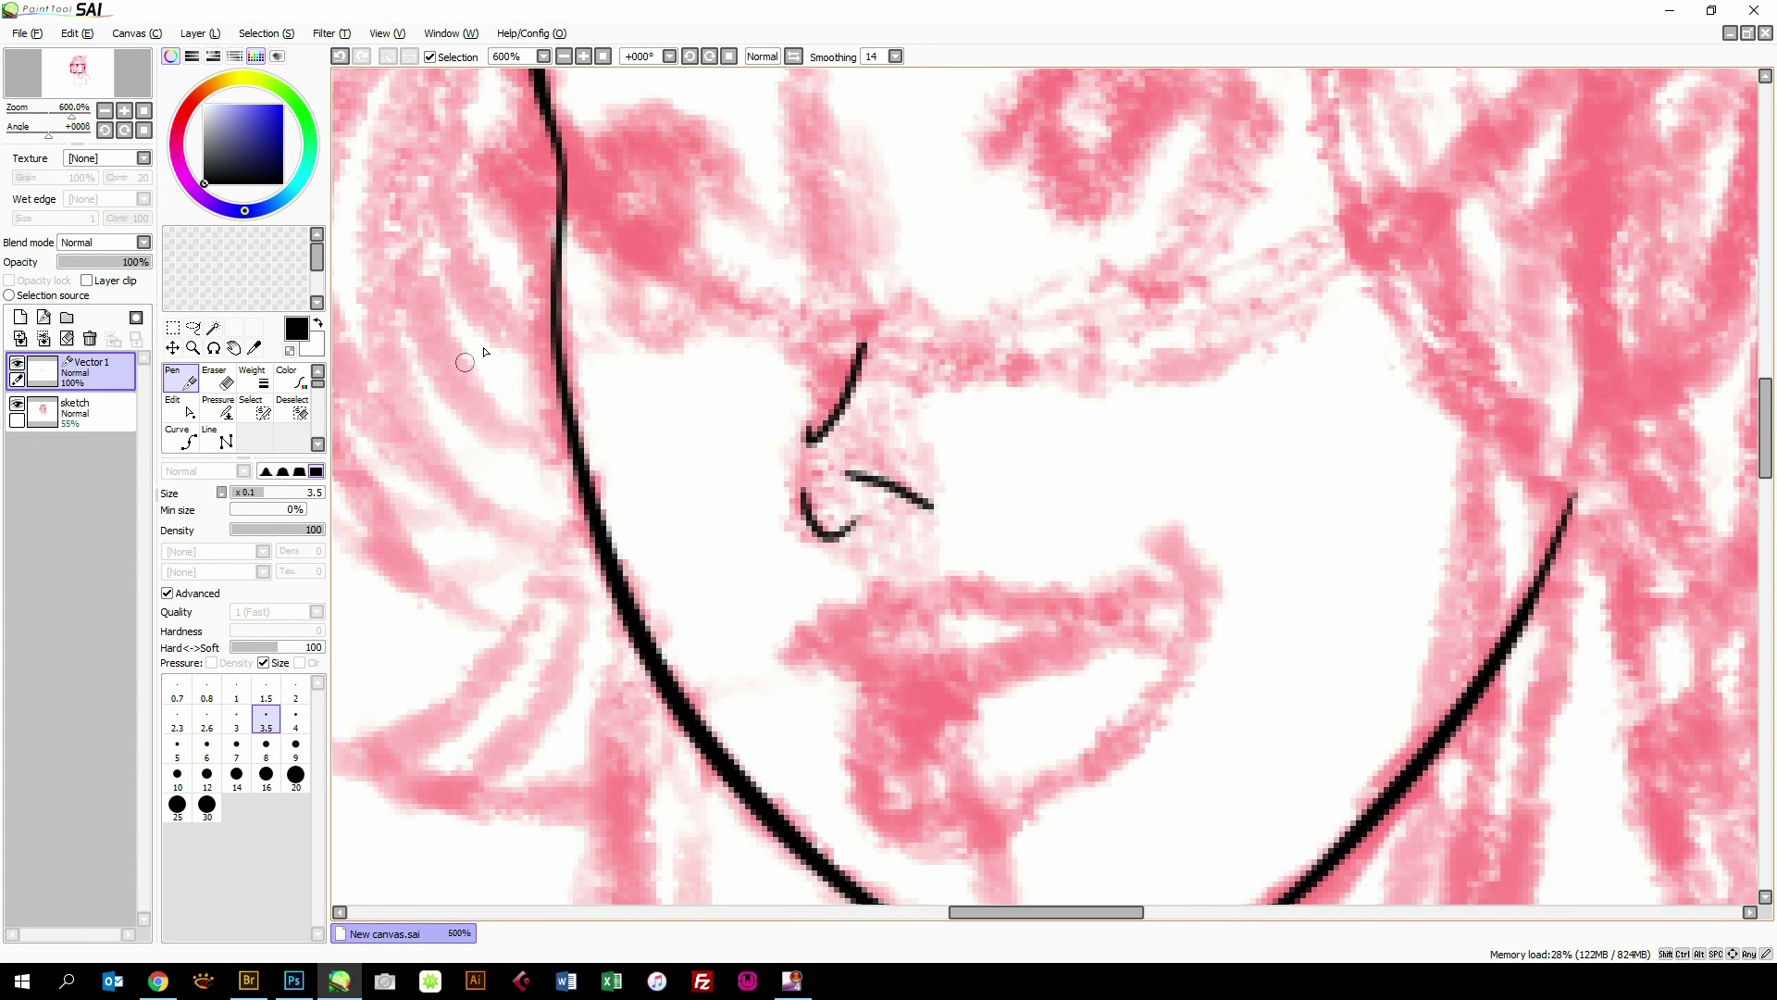
Shorten the nose stroke by deleting tip and upper control points, then reposition its ends.
key(alt)
alt+click(808, 442)
alt+click(813, 441)
mouse_move(812, 426)
mouse_down()
mouse_move(805, 442)
mouse_move(840, 401)
mouse_up()
key(ctrl)
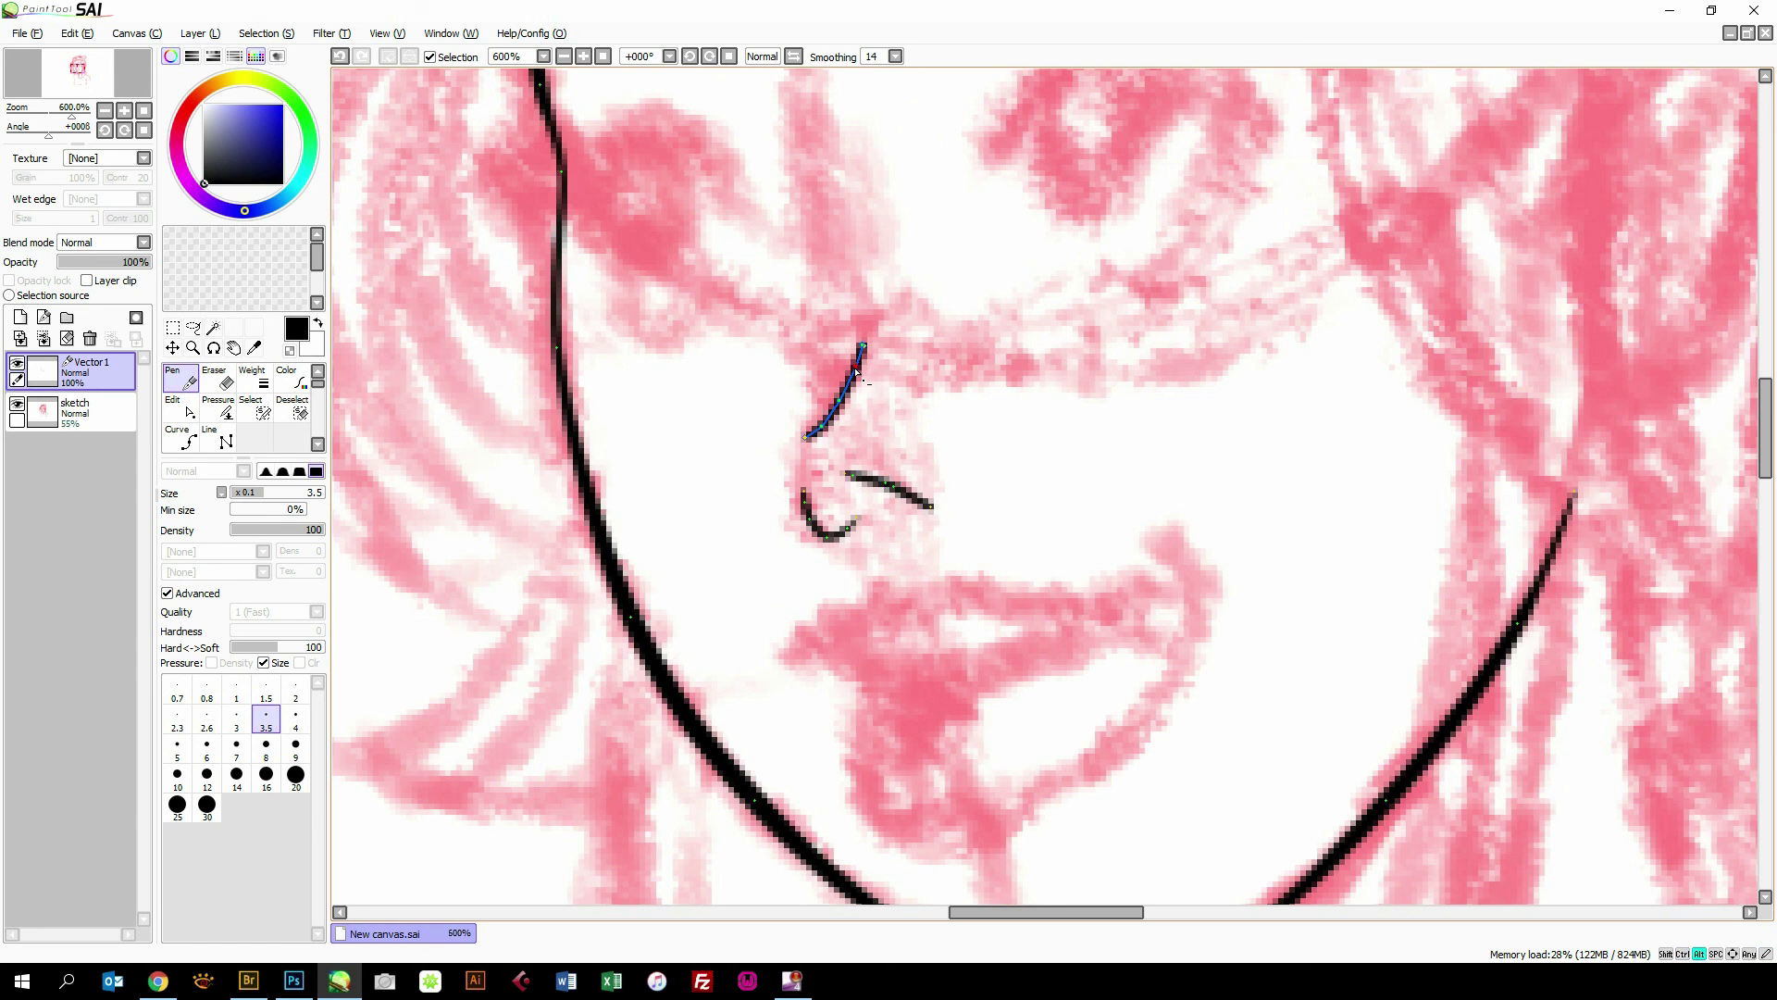
alt+click(854, 370)
drag(839, 401, 846, 387)
Reshape the nostril curve by deleting its bottom point and moving its end points.
key(ctrl)
alt+click(824, 537)
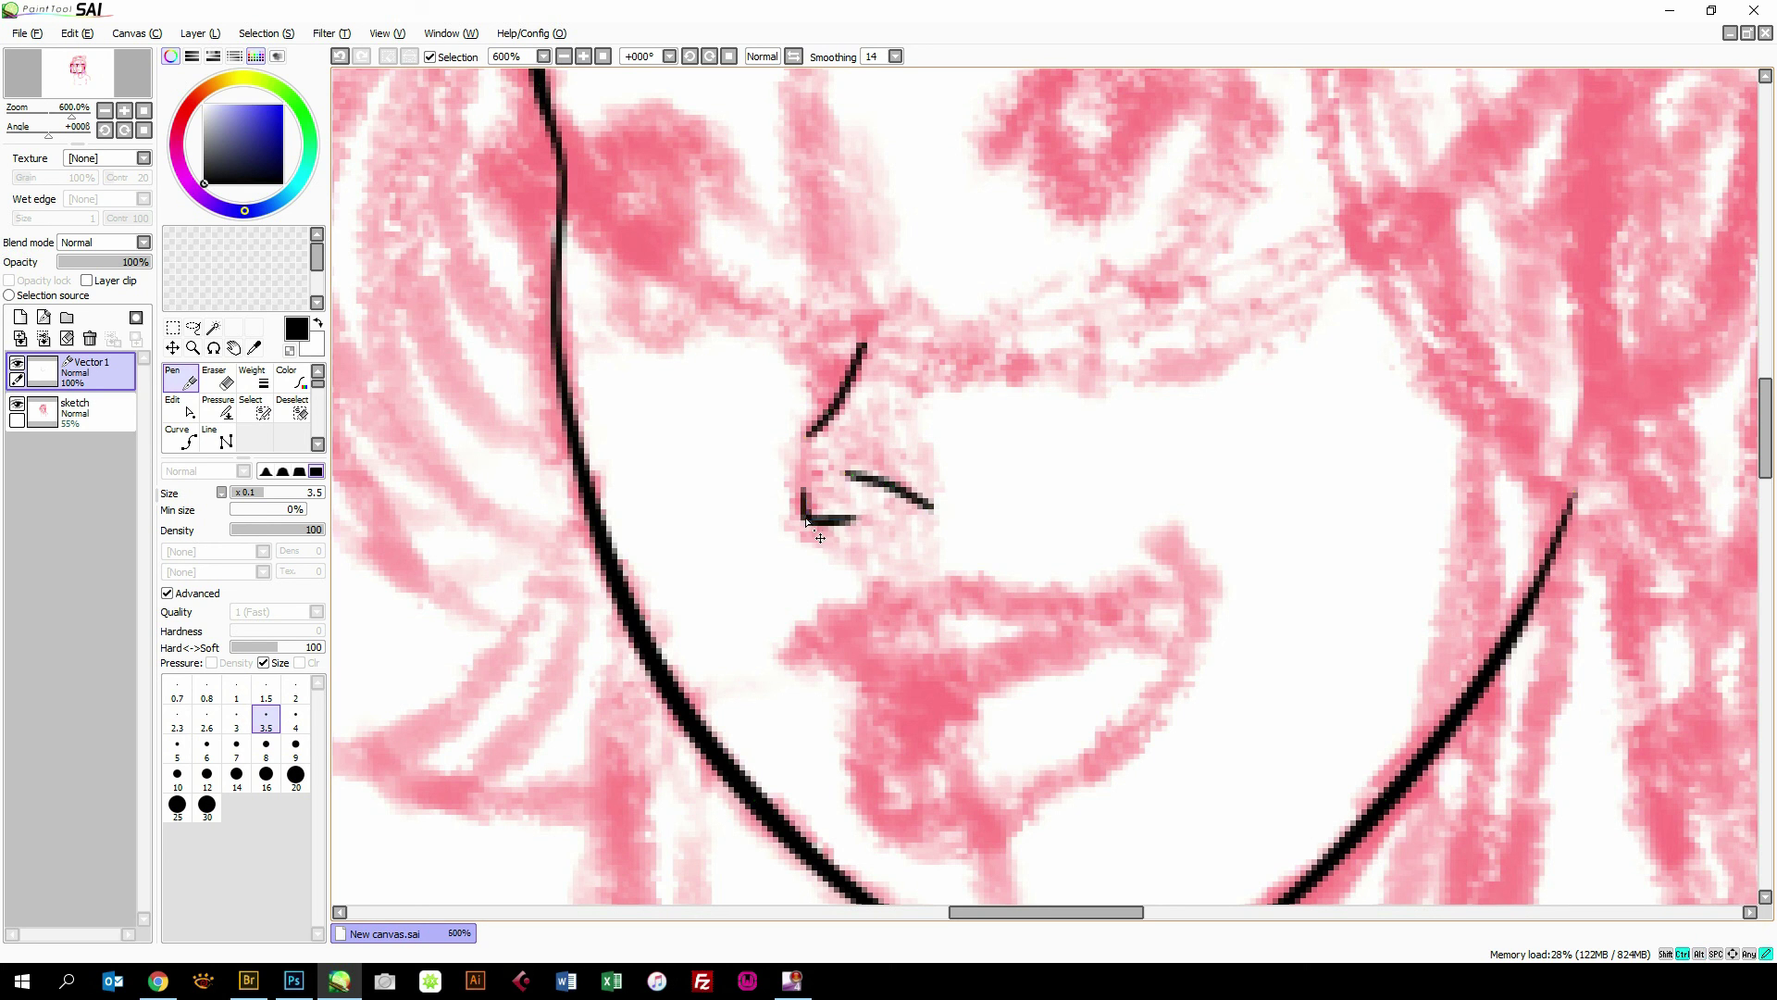
mouse_move(799, 503)
mouse_down()
mouse_move(852, 519)
mouse_move(838, 534)
mouse_up()
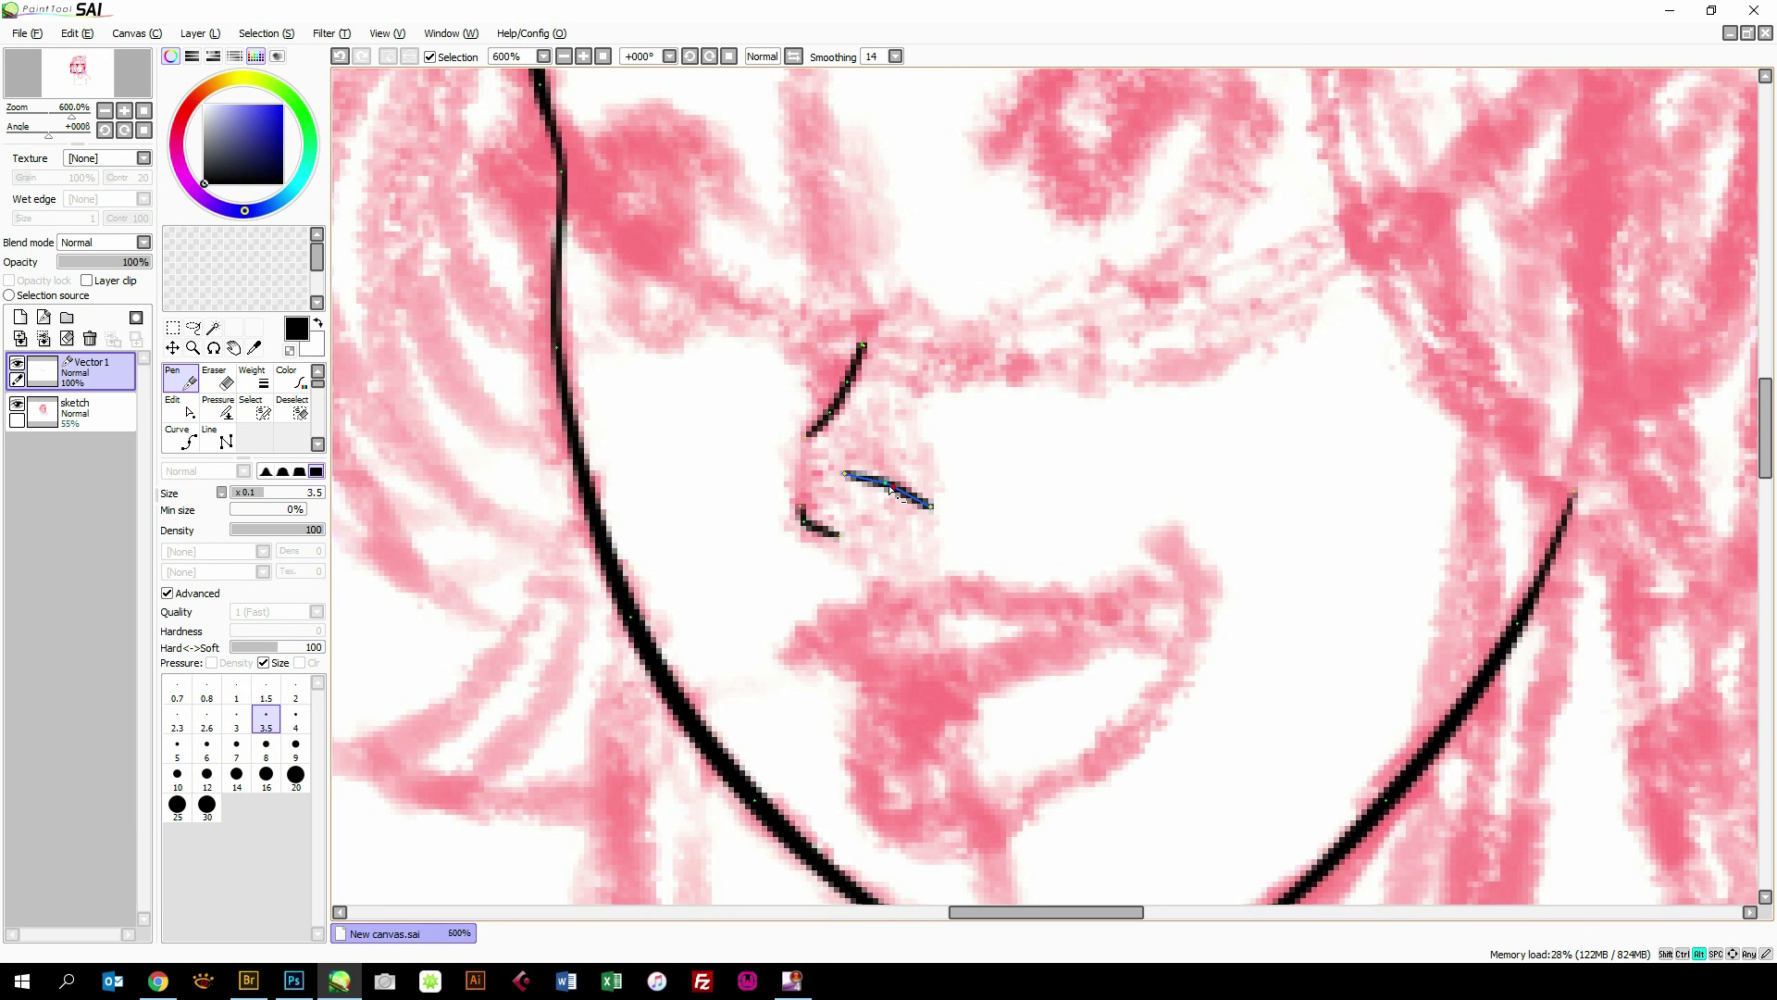
mouse_move(845, 474)
mouse_down()
mouse_move(849, 458)
mouse_move(892, 469)
mouse_move(837, 468)
mouse_move(885, 478)
mouse_up()
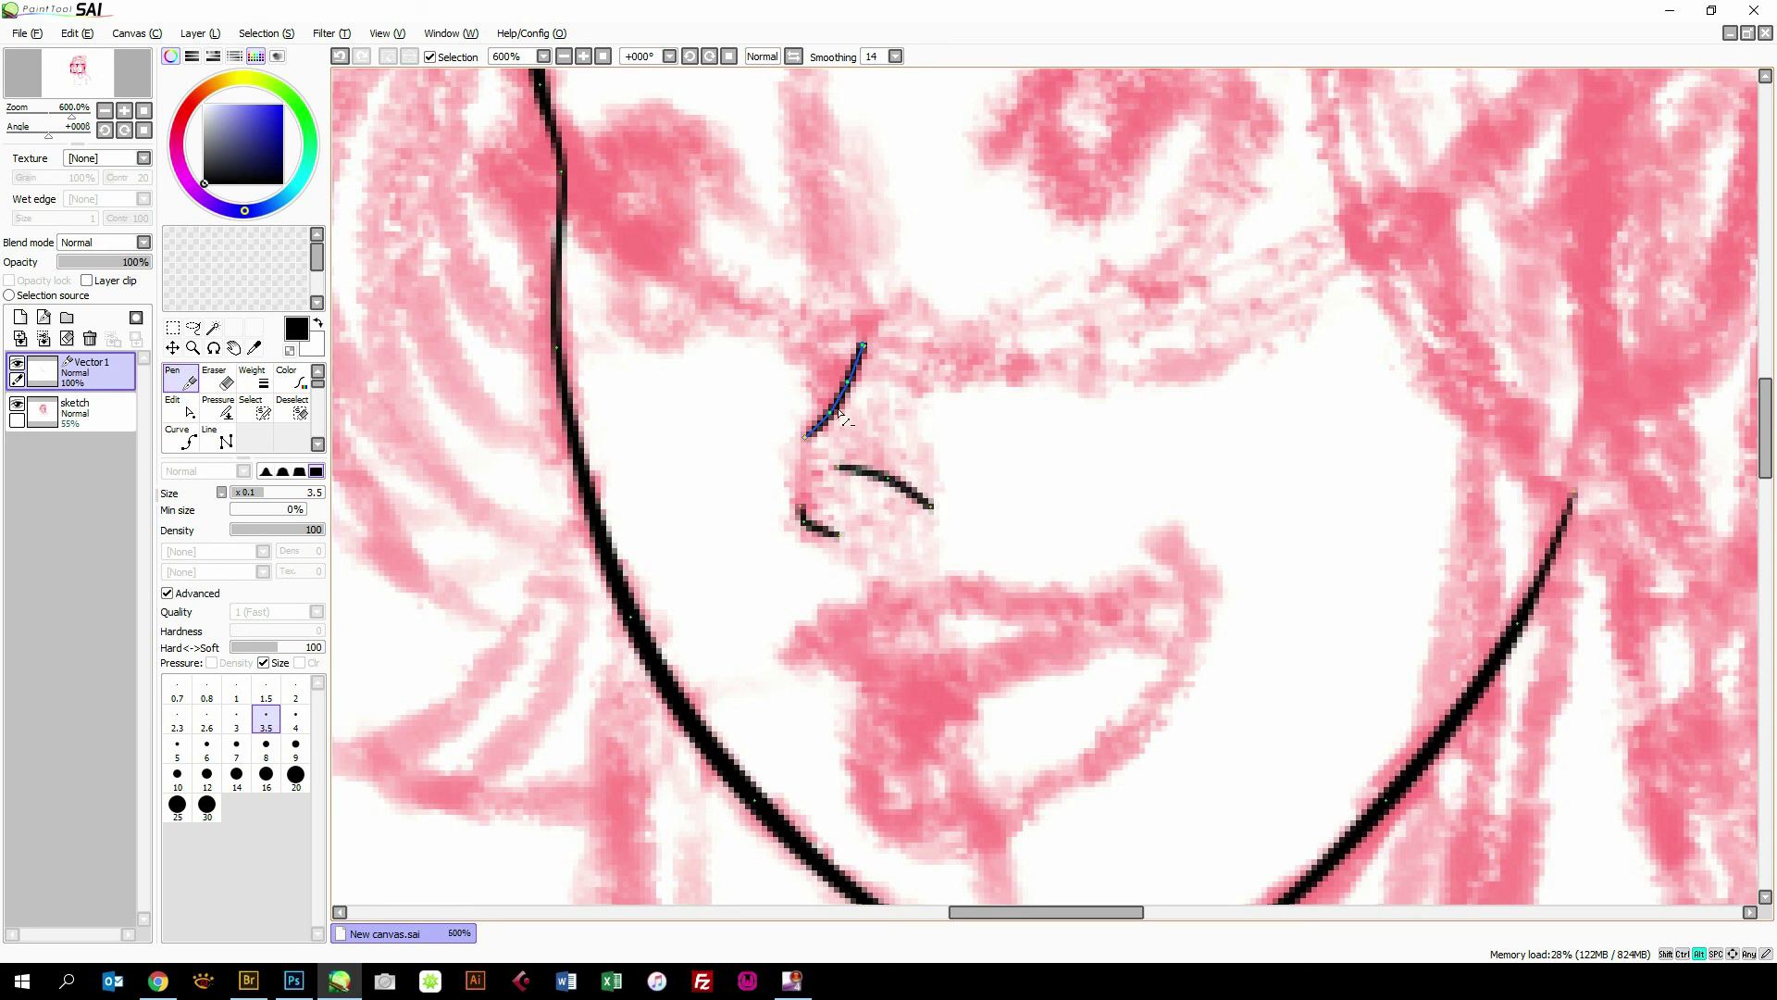
Taper the nostril stroke's line weight with the Pressure tool.
click(218, 407)
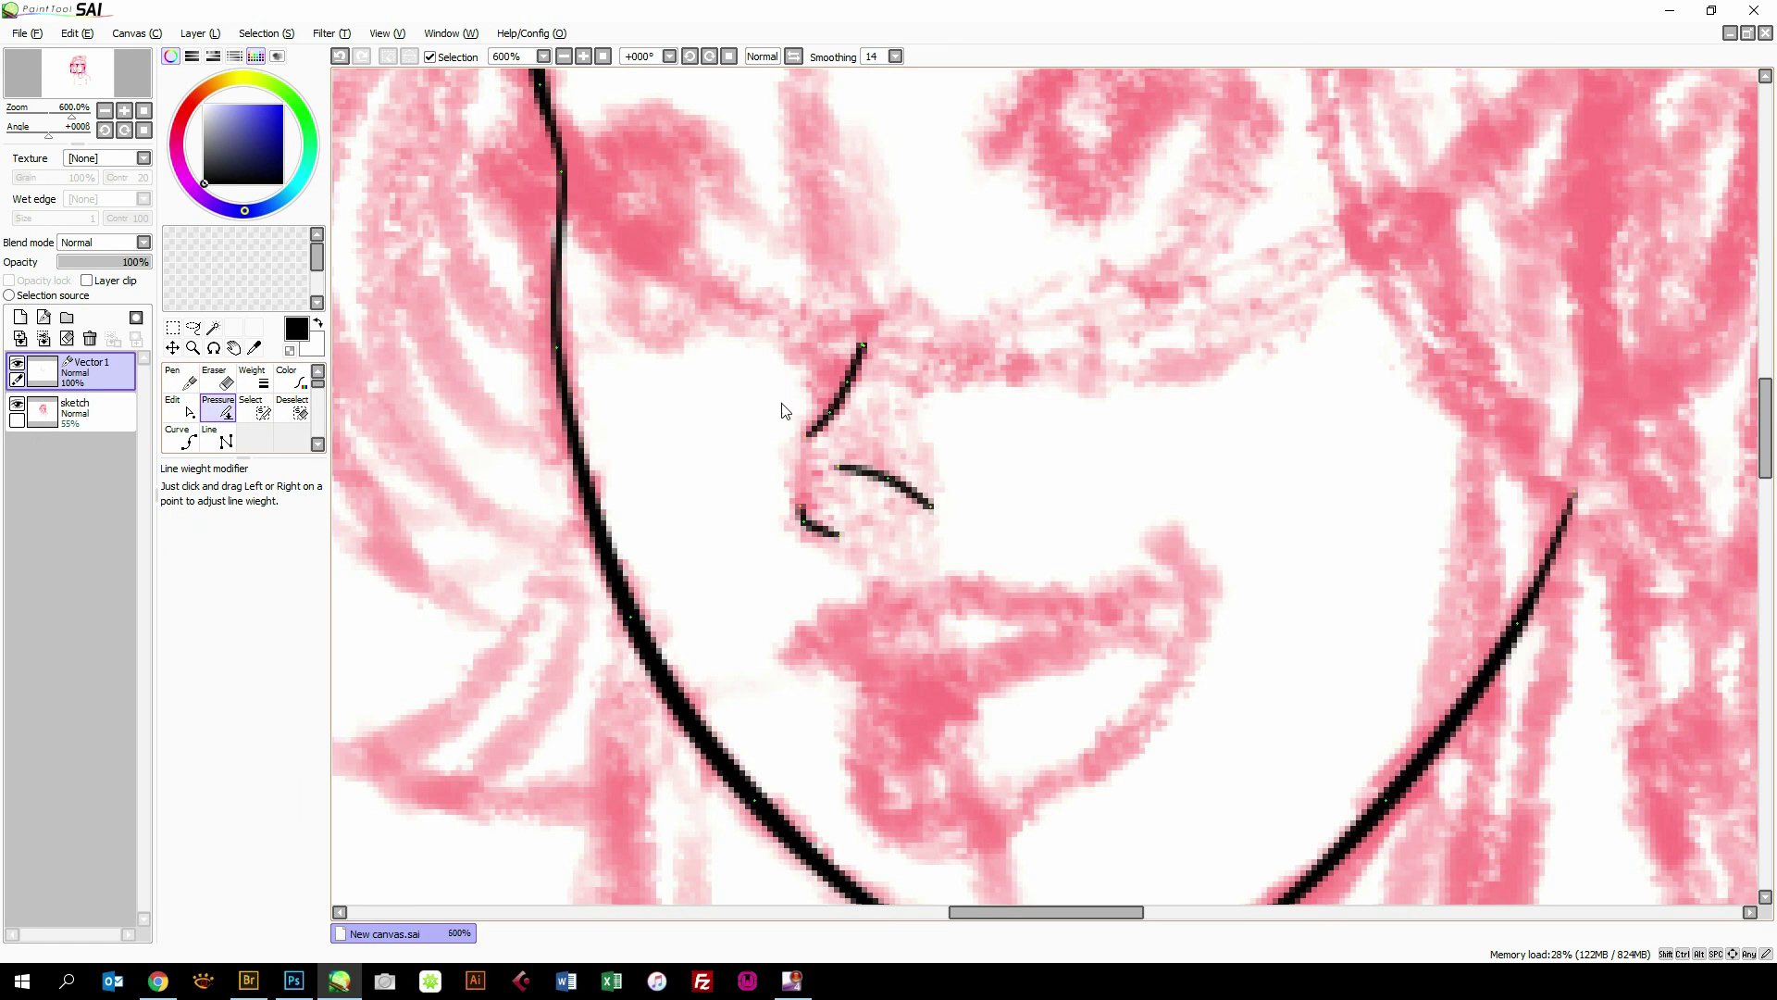
mouse_move(831, 414)
mouse_down()
mouse_move(873, 389)
mouse_move(908, 410)
mouse_up()
scroll(848, 429, down, 5)
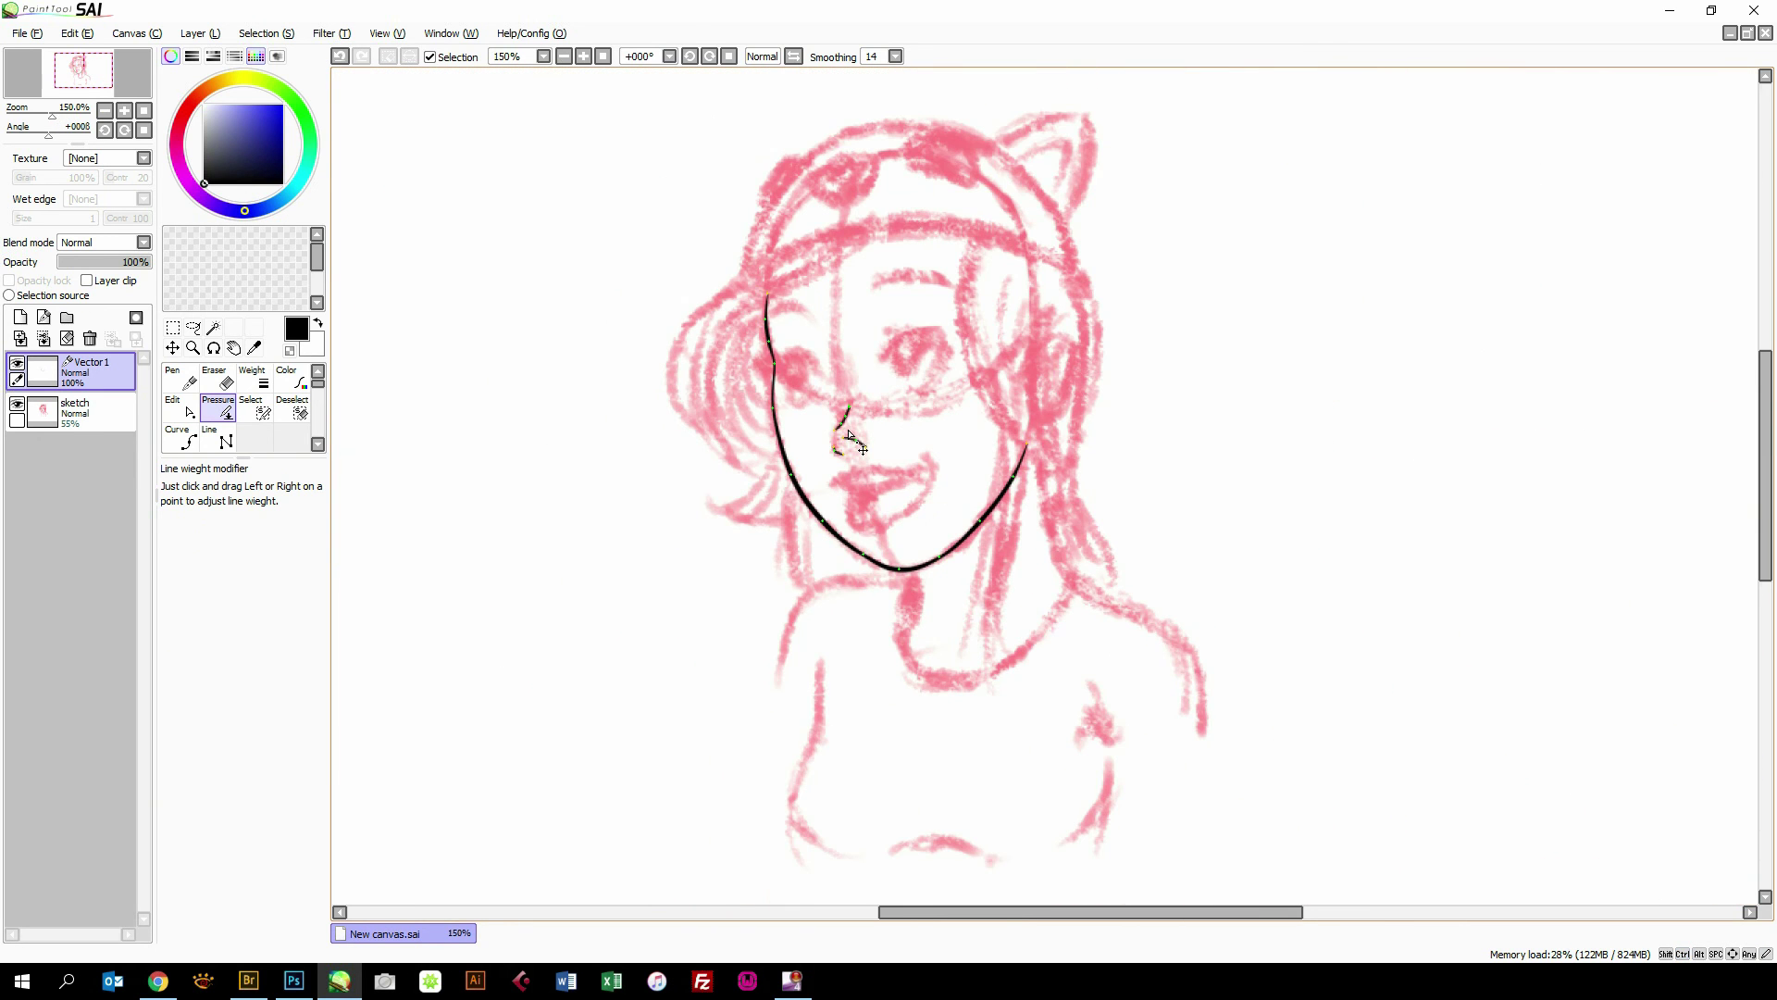
Hide the red sketch layer to check the black ink alone, then show it again.
click(19, 408)
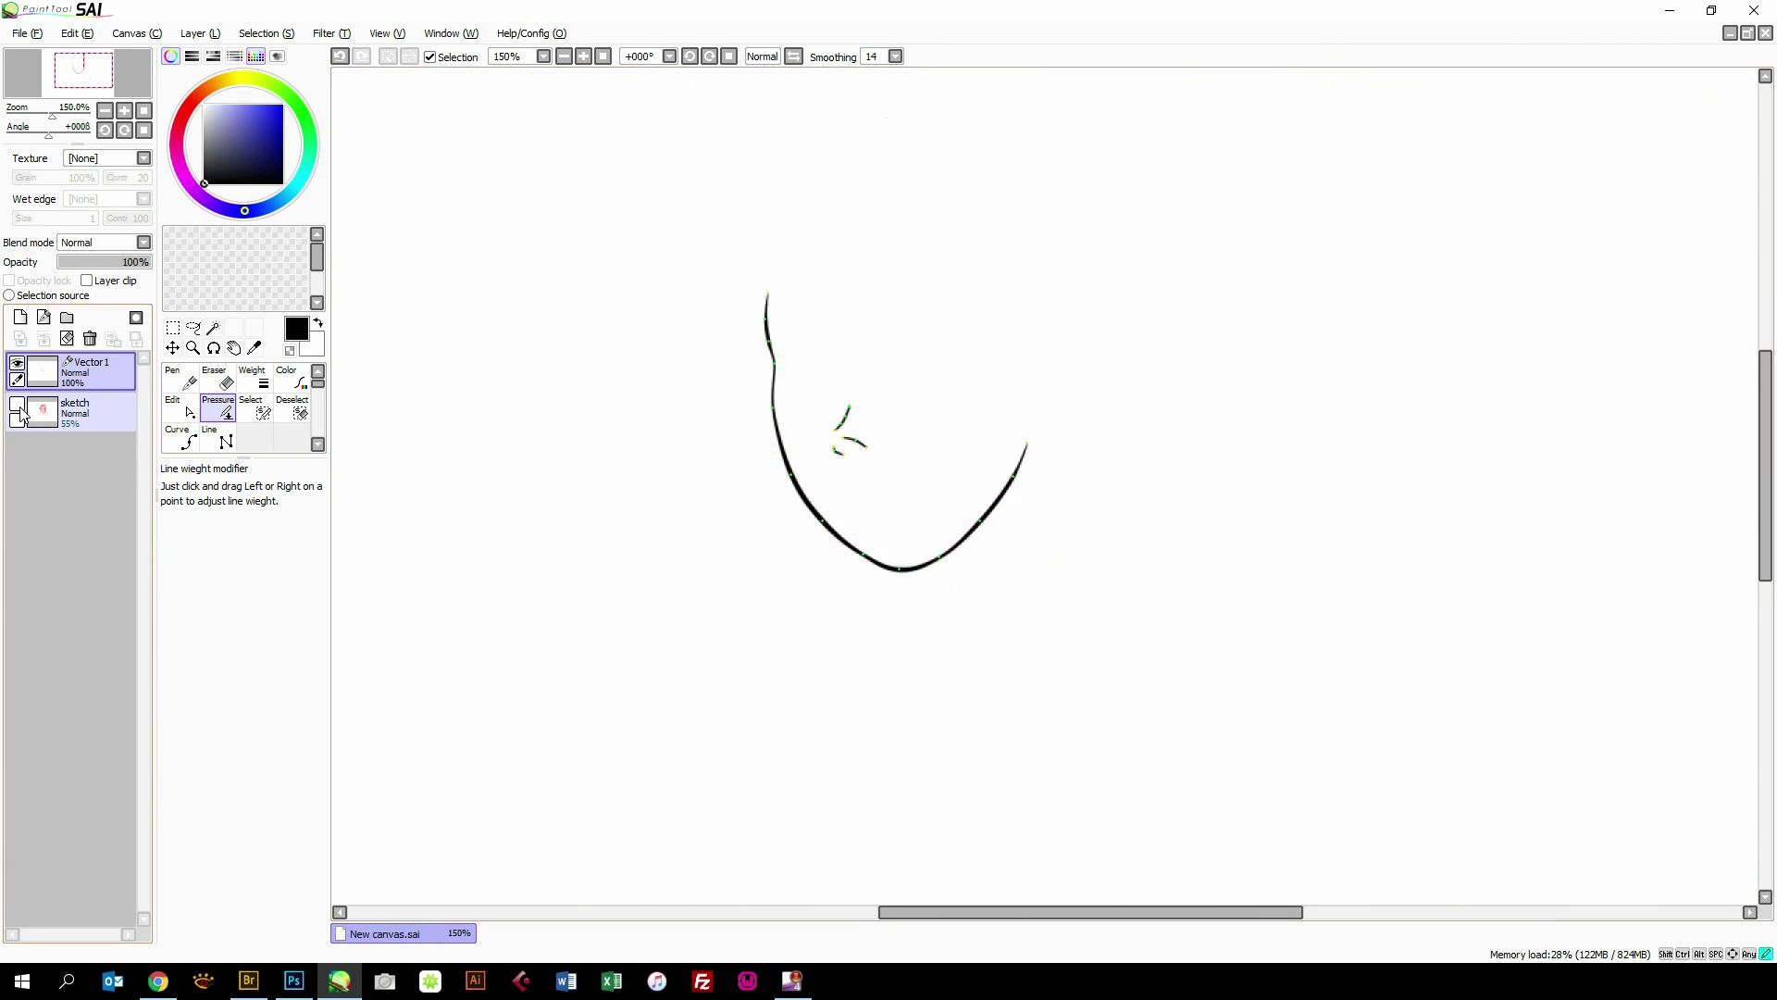
click(172, 347)
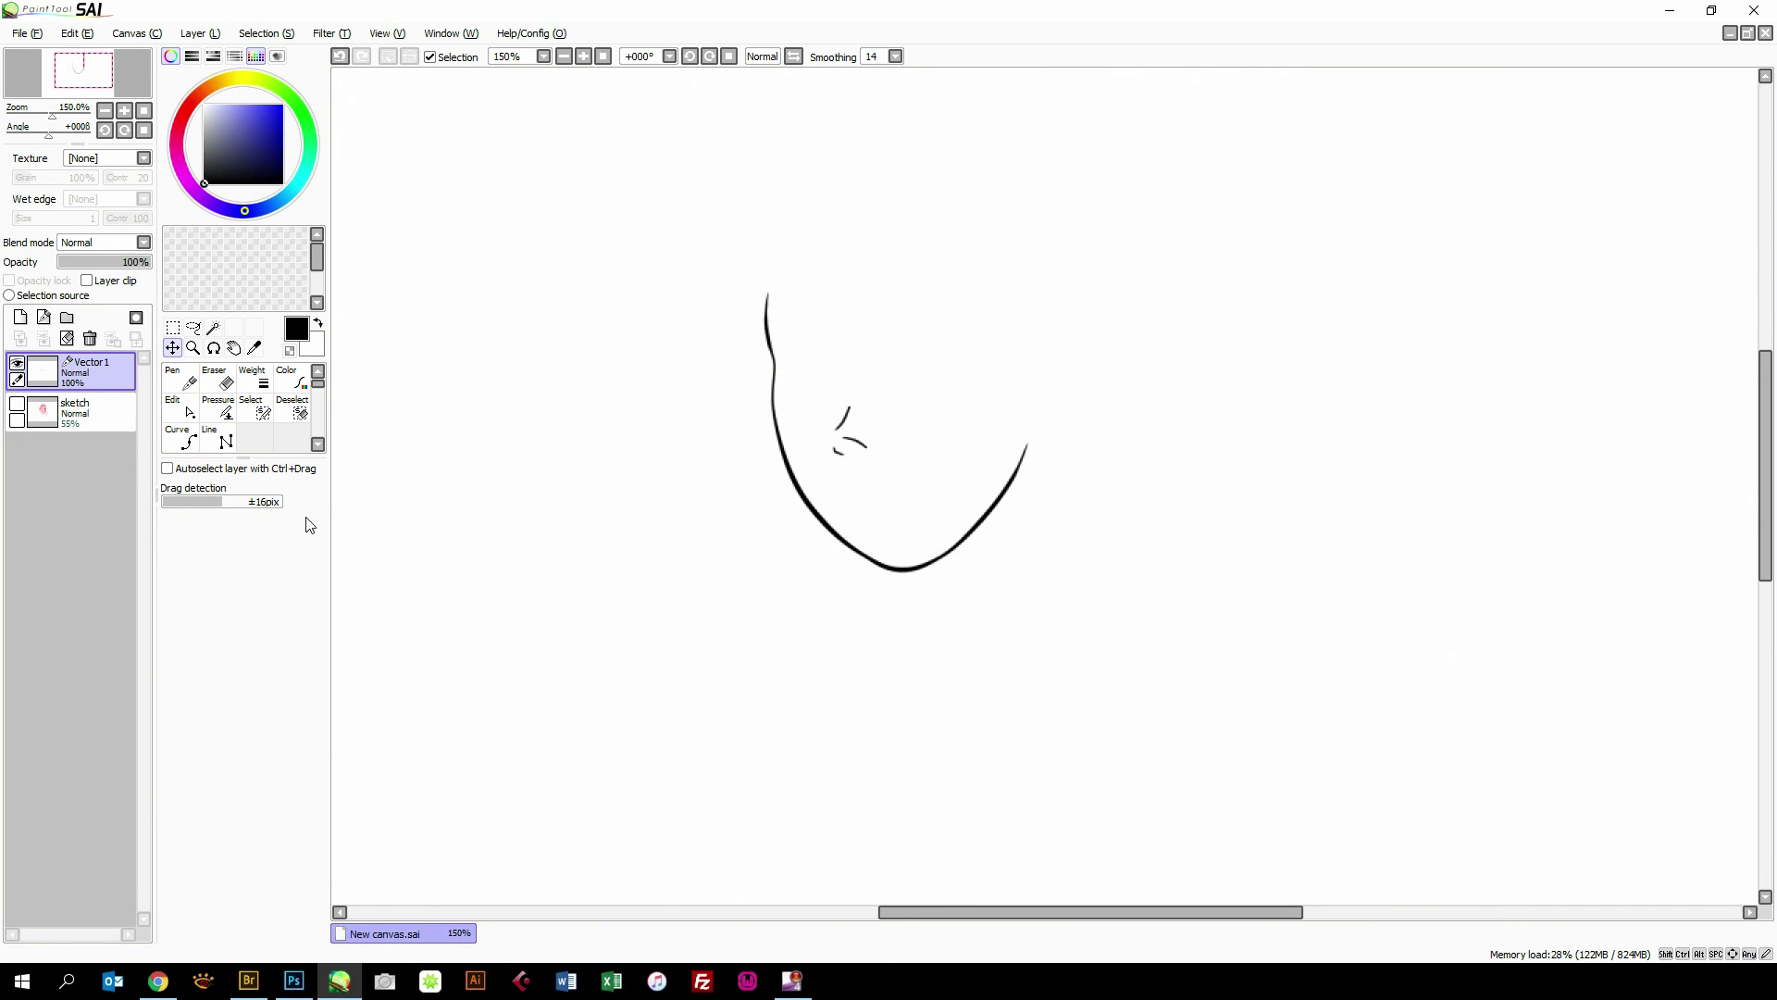
click(17, 405)
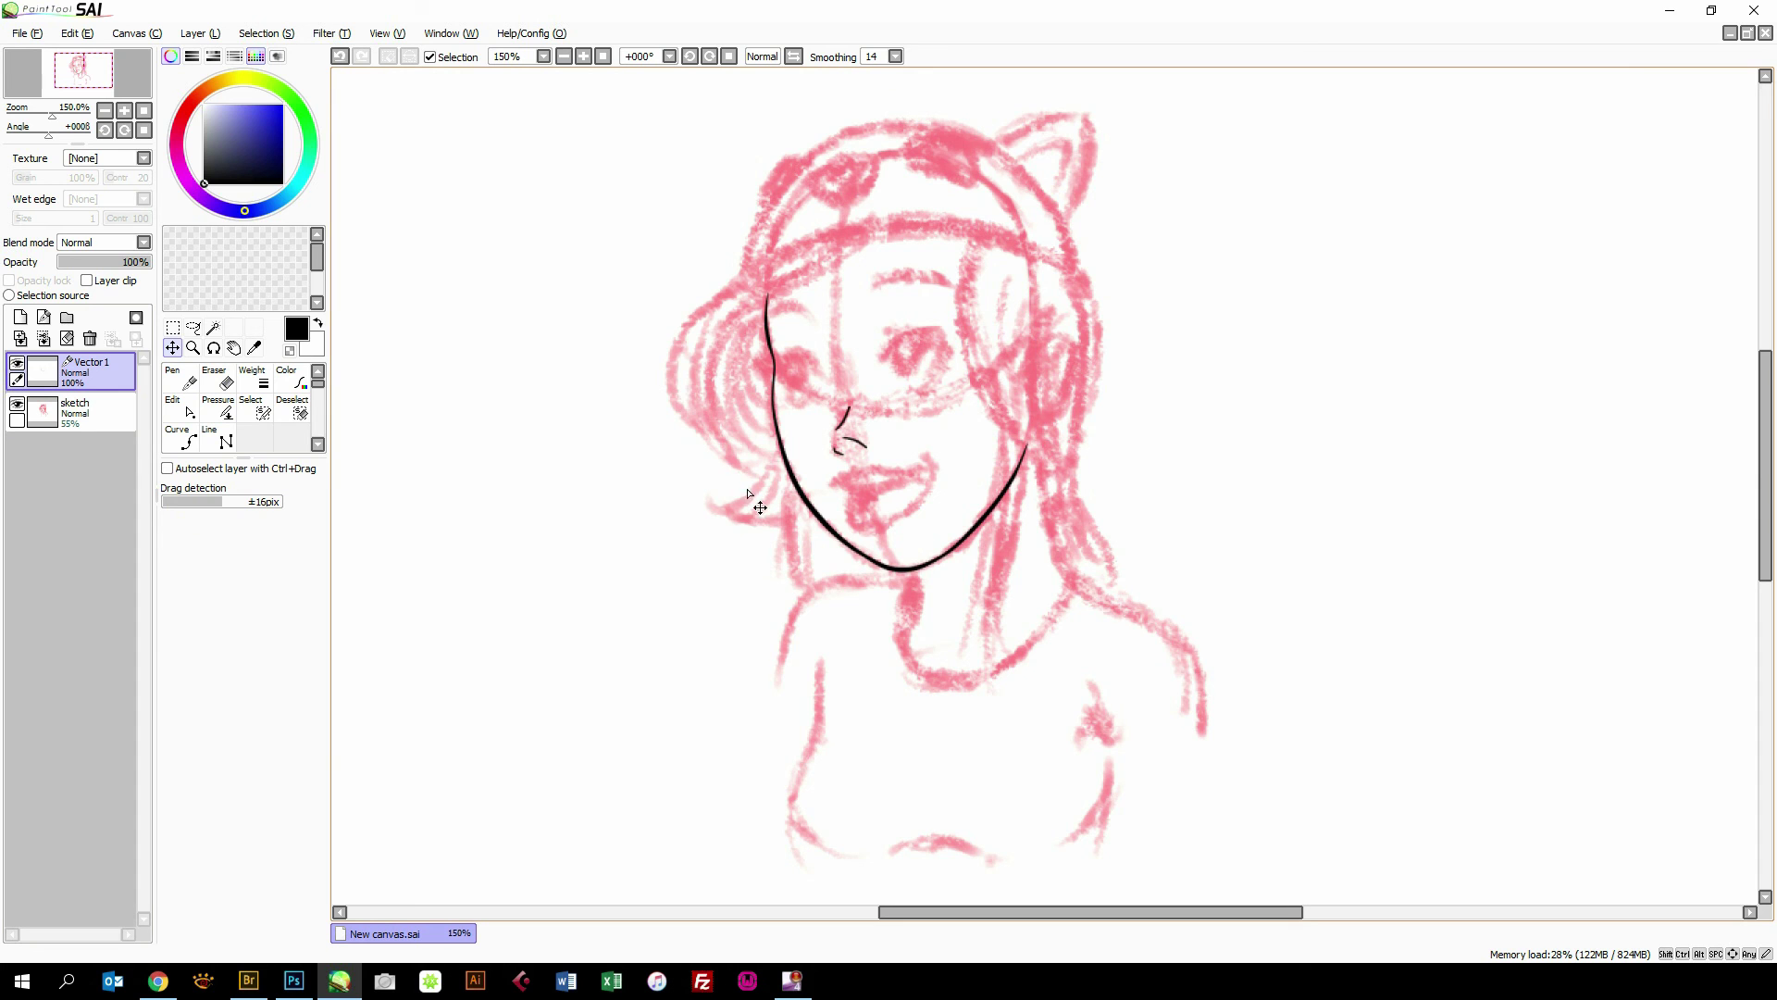
Draw a long hair strand and zigzag strands beside the face's right side.
click(221, 380)
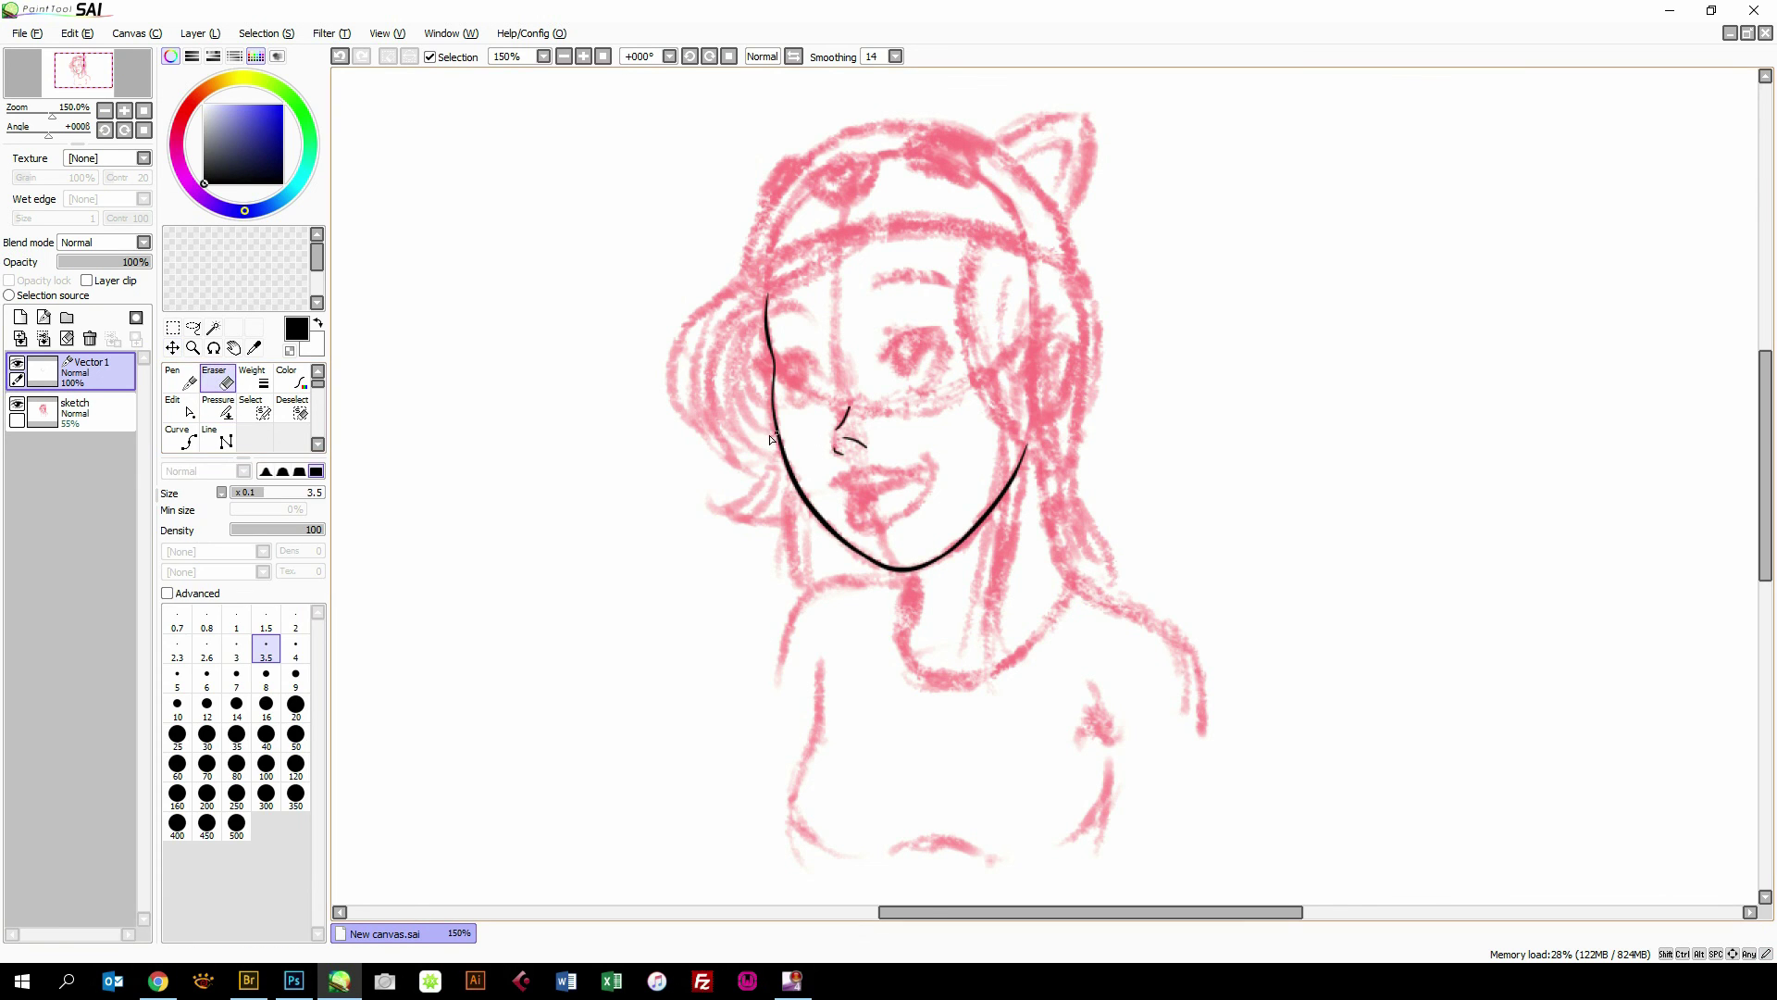
click(181, 378)
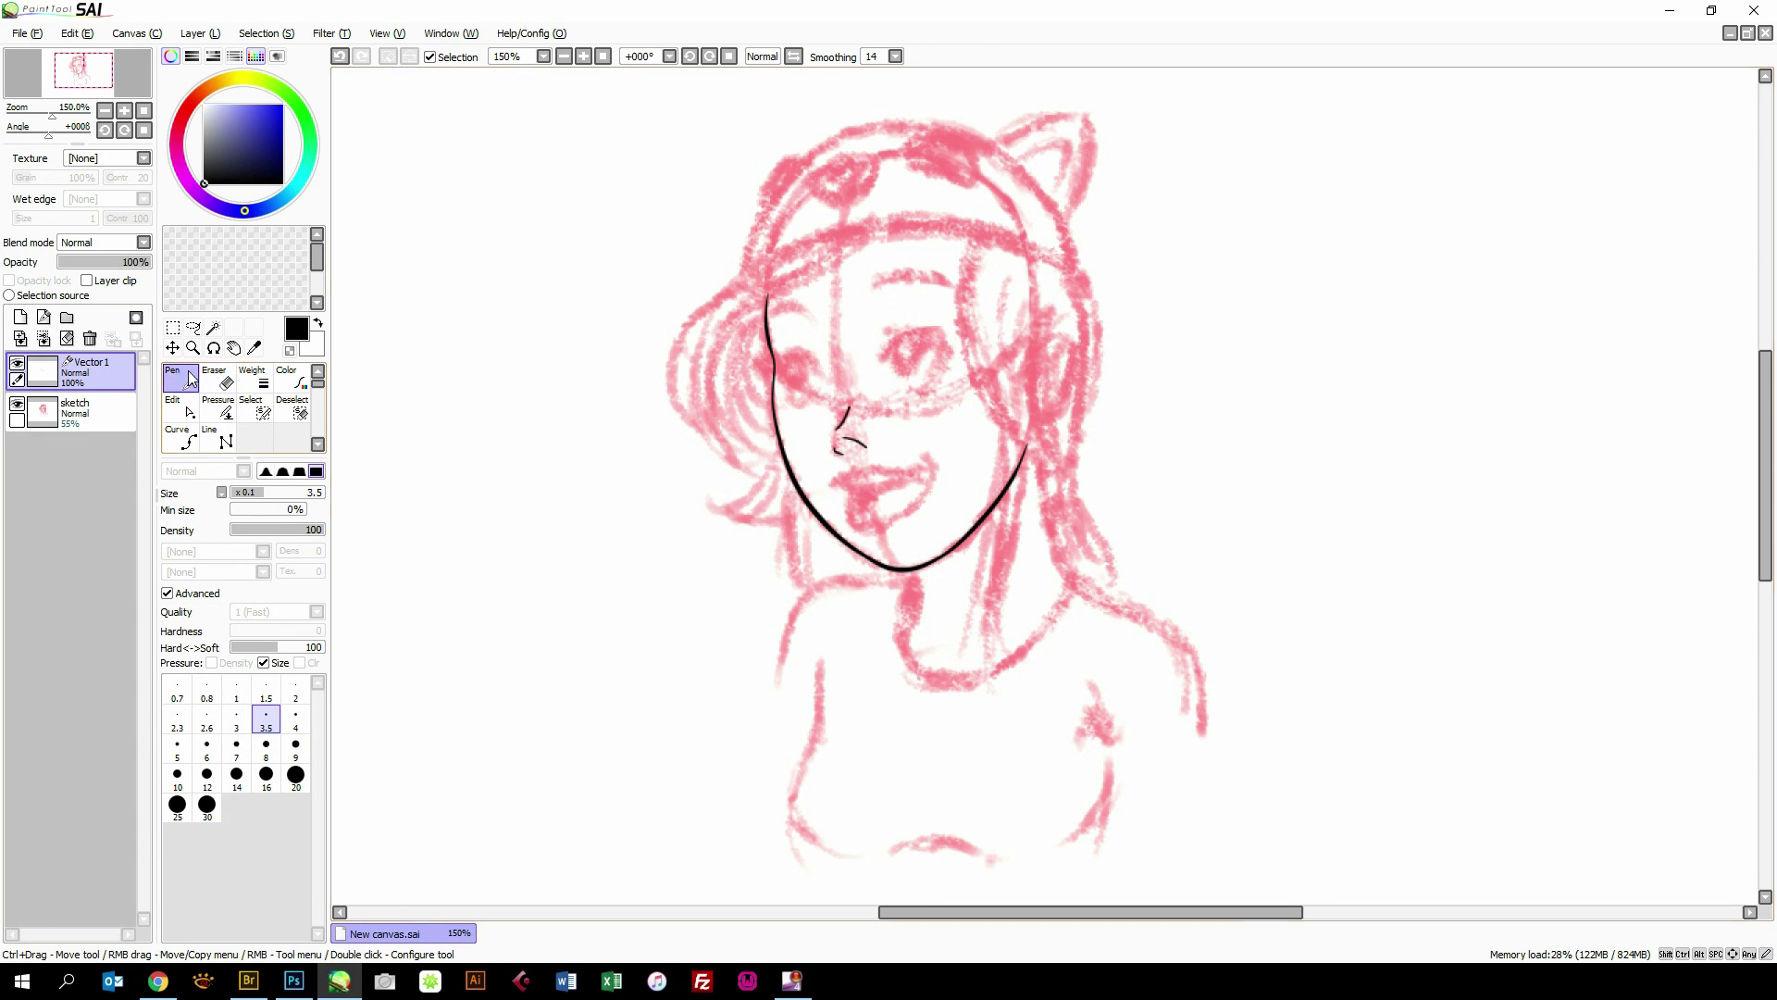
mouse_move(970, 256)
mouse_down()
mouse_move(961, 306)
mouse_move(1016, 398)
mouse_up()
mouse_move(989, 304)
mouse_down()
mouse_move(1063, 381)
mouse_move(1077, 372)
mouse_move(1083, 448)
mouse_up()
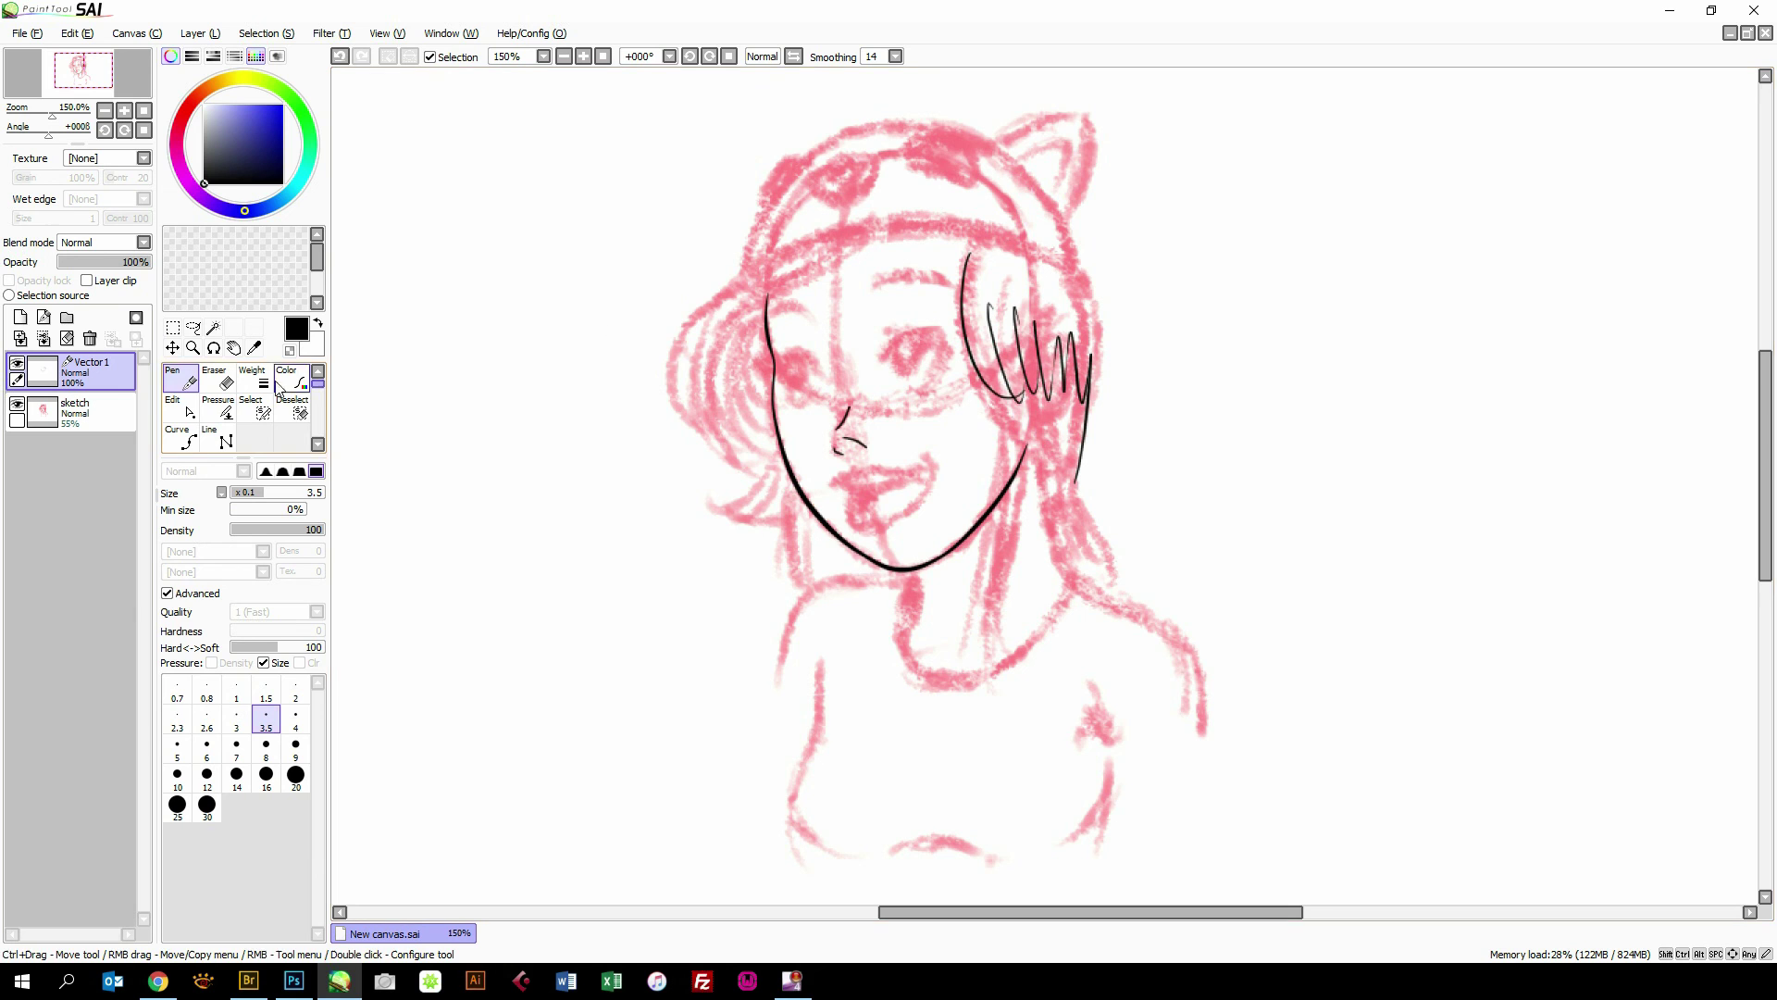
Erase the zigzag and short hair strands with a size 35 eraser, keeping one strand.
key(e)
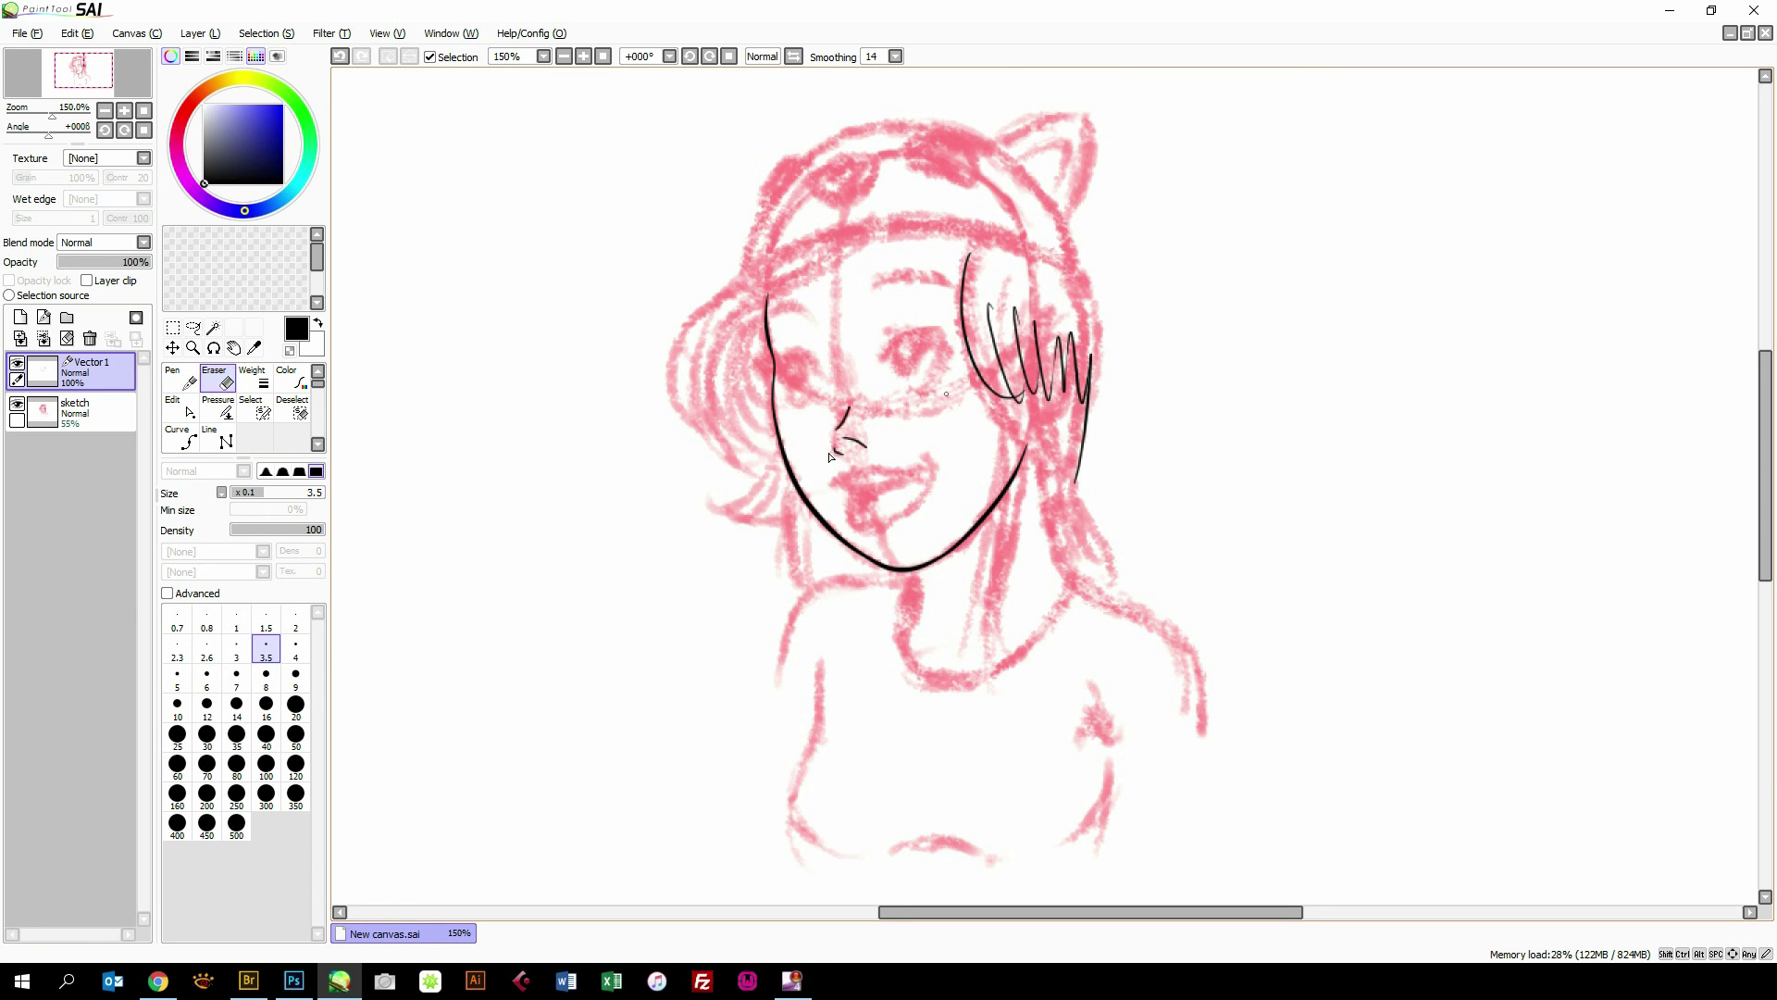
click(236, 734)
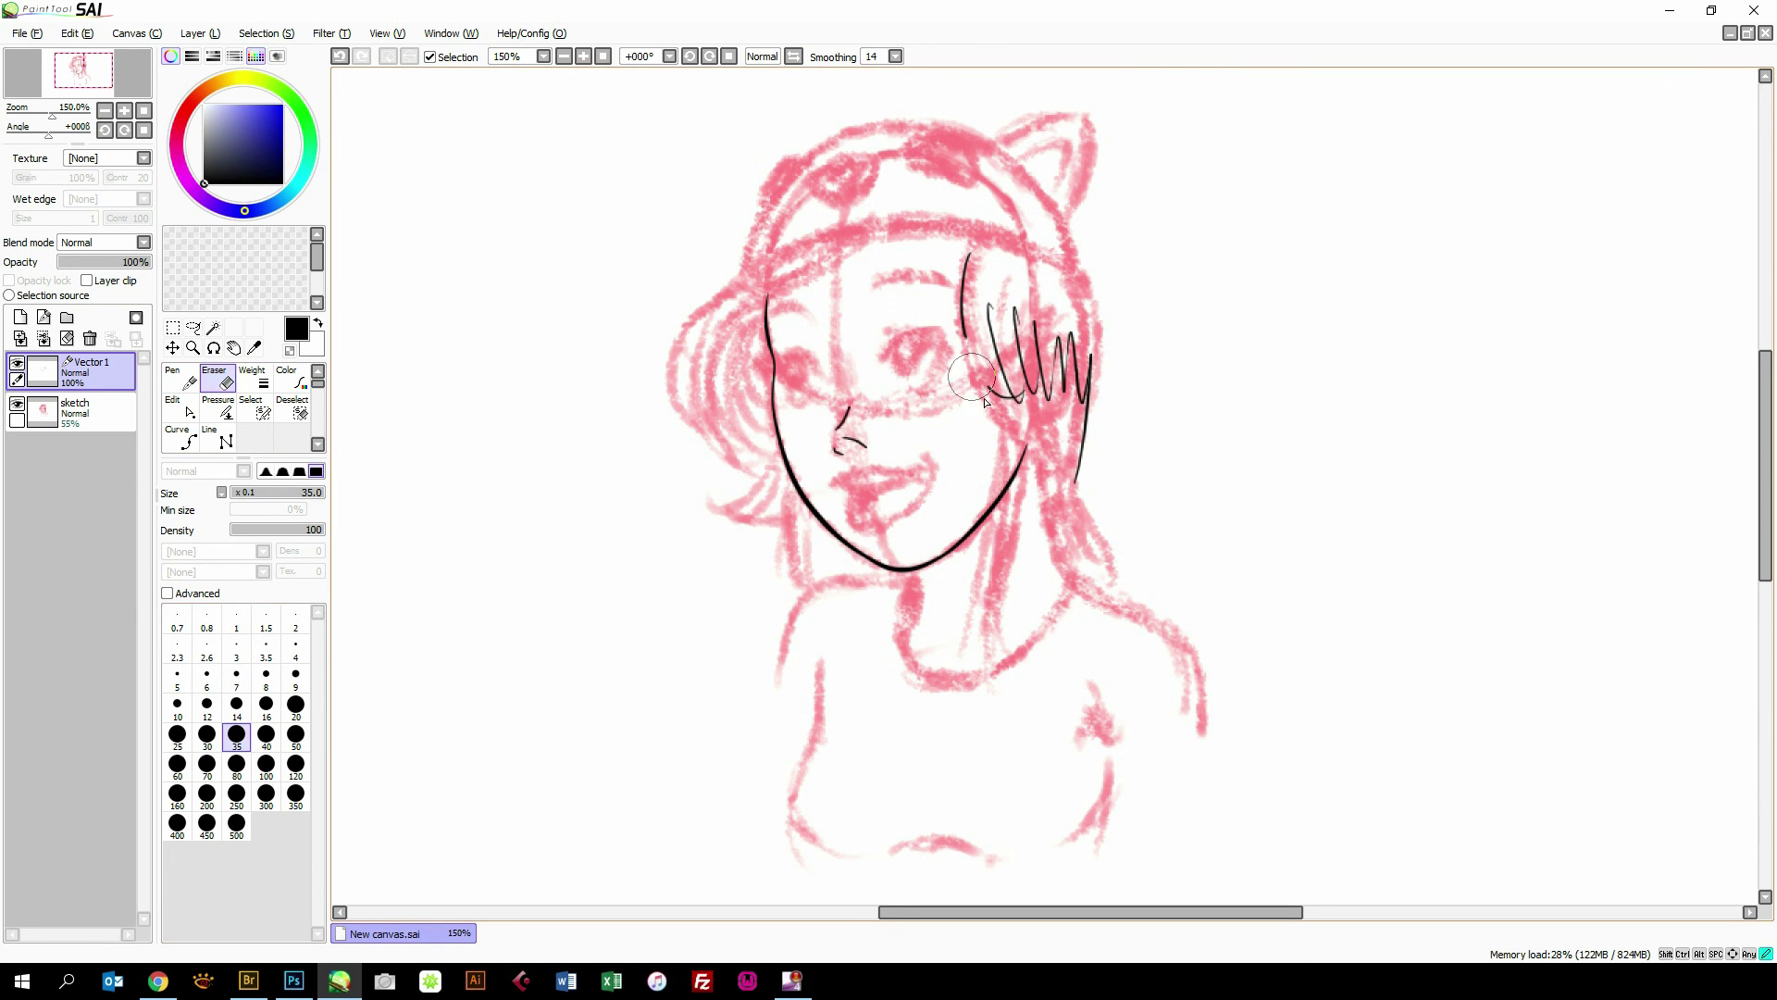
mouse_move(987, 408)
mouse_down()
mouse_move(1104, 411)
mouse_move(1038, 390)
mouse_move(1085, 346)
mouse_move(1068, 359)
mouse_move(1072, 478)
mouse_up()
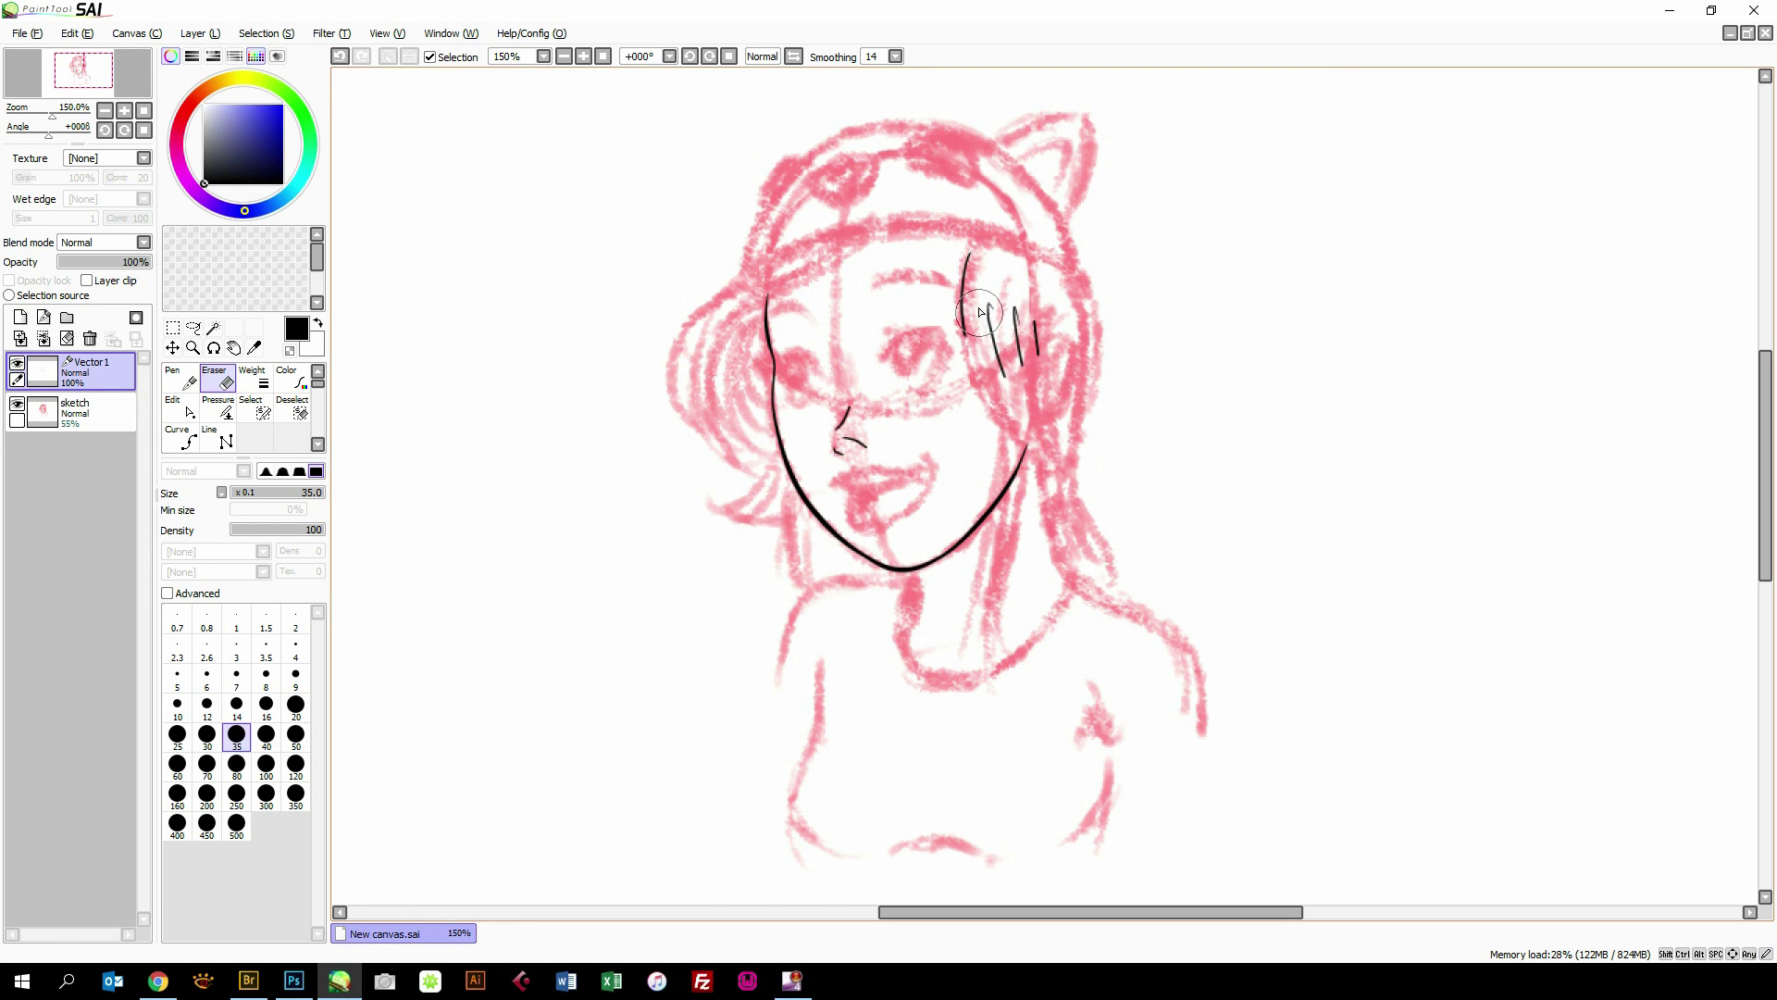
mouse_move(981, 307)
mouse_down()
mouse_move(999, 393)
mouse_move(1016, 319)
mouse_move(1022, 386)
mouse_move(980, 345)
mouse_up()
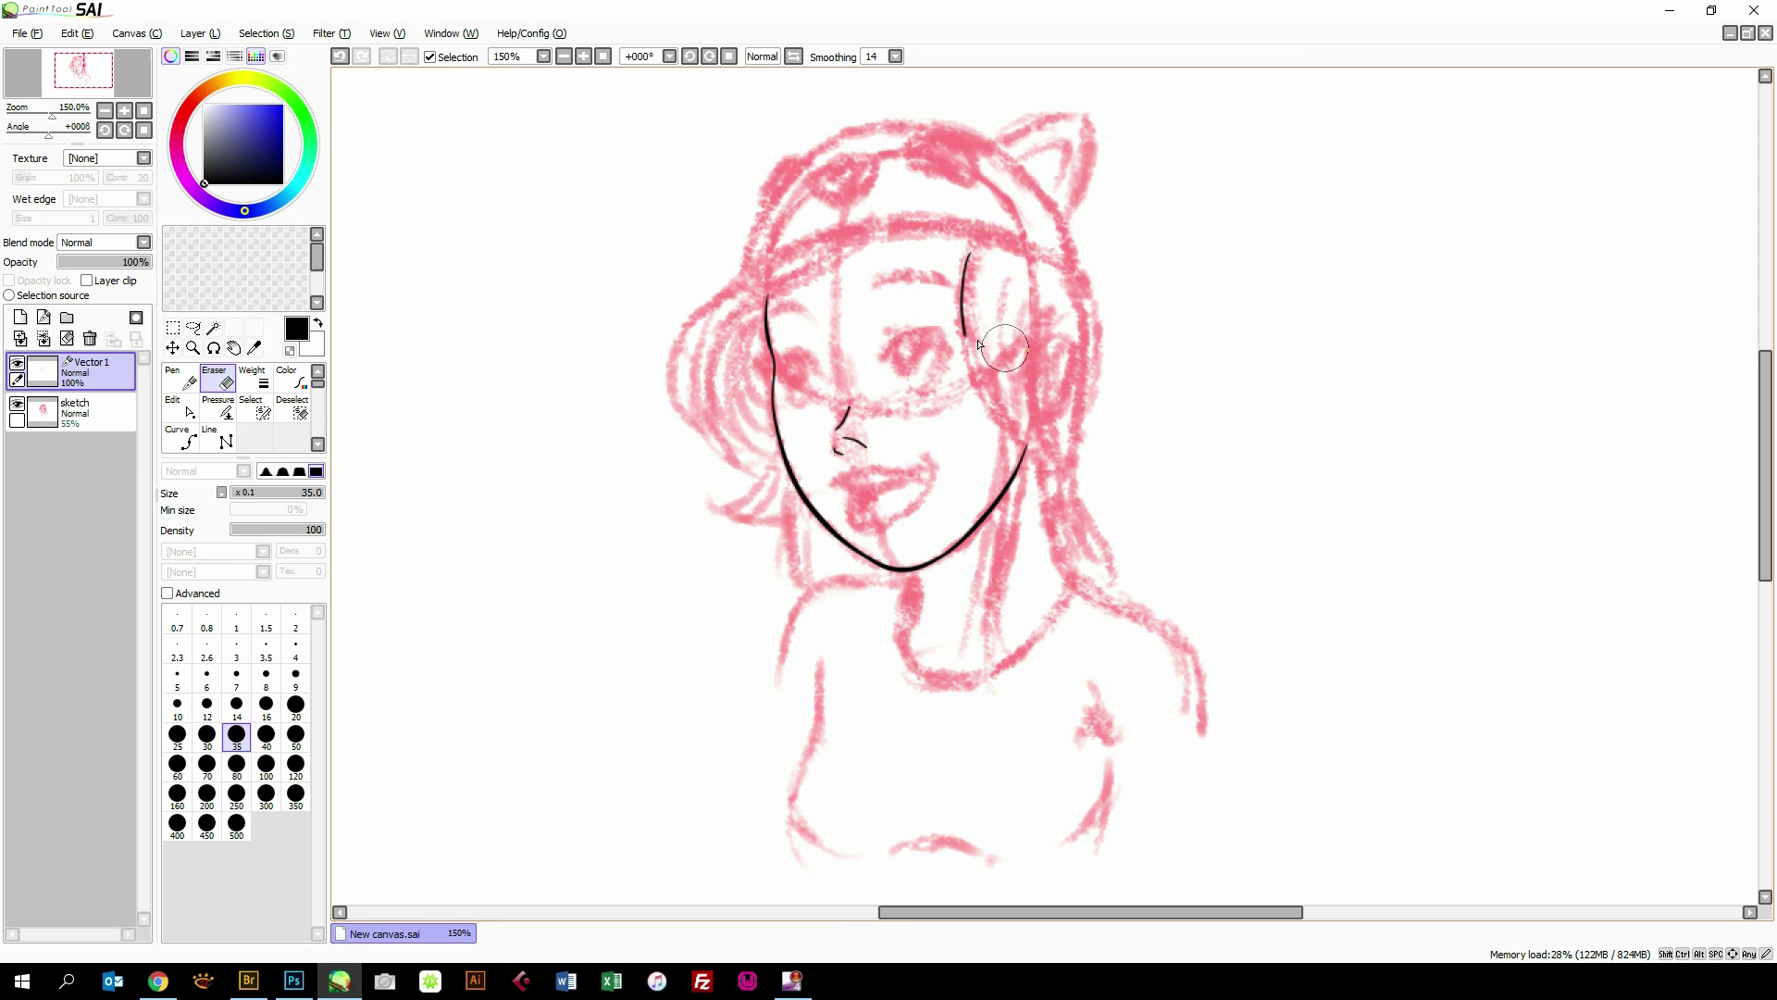
click(184, 379)
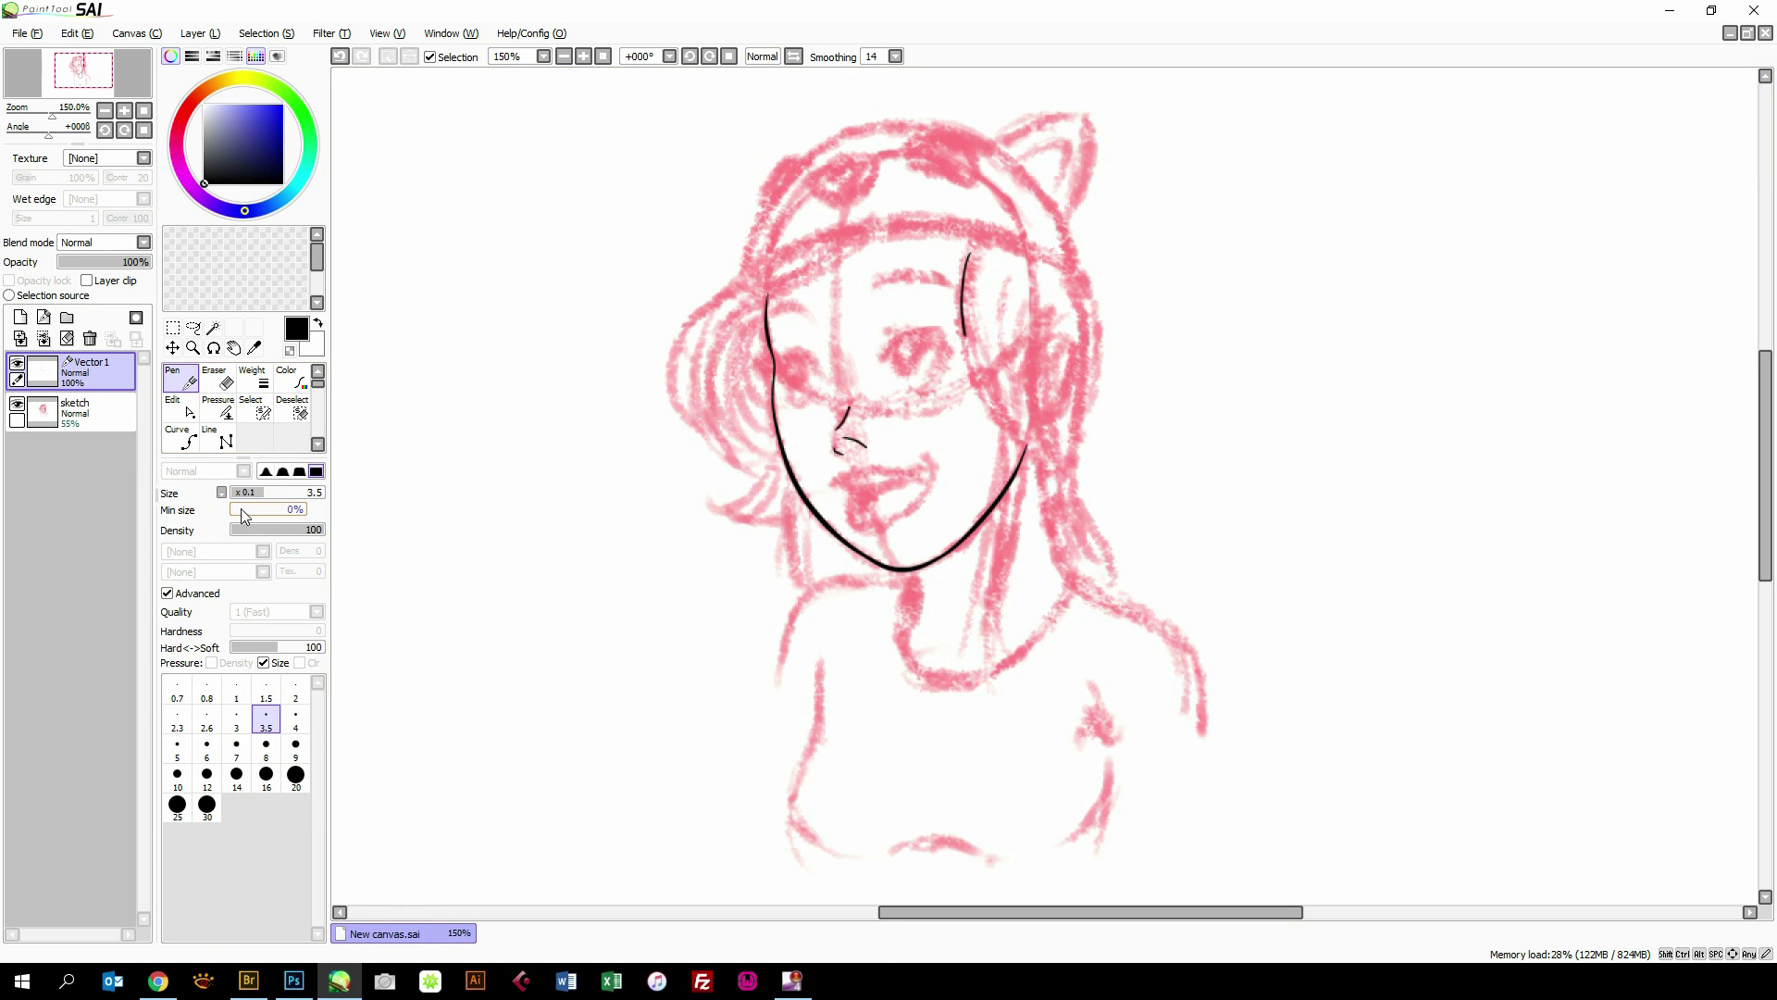